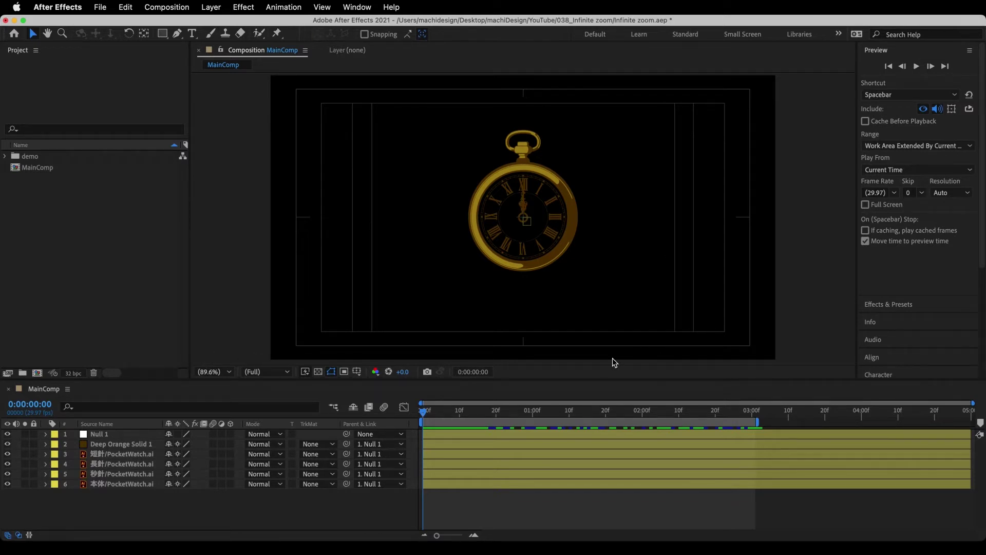
- Magnify the pocket watch to 400% and toggle the transparency grid to check the hole at the centre of the hands
{"action": "left_click", "coordinate": [62, 33]}
{"action": "left_click", "coordinate": [530, 220]}
{"action": "left_click", "coordinate": [511, 215]}
{"action": "left_click", "coordinate": [511, 216]}
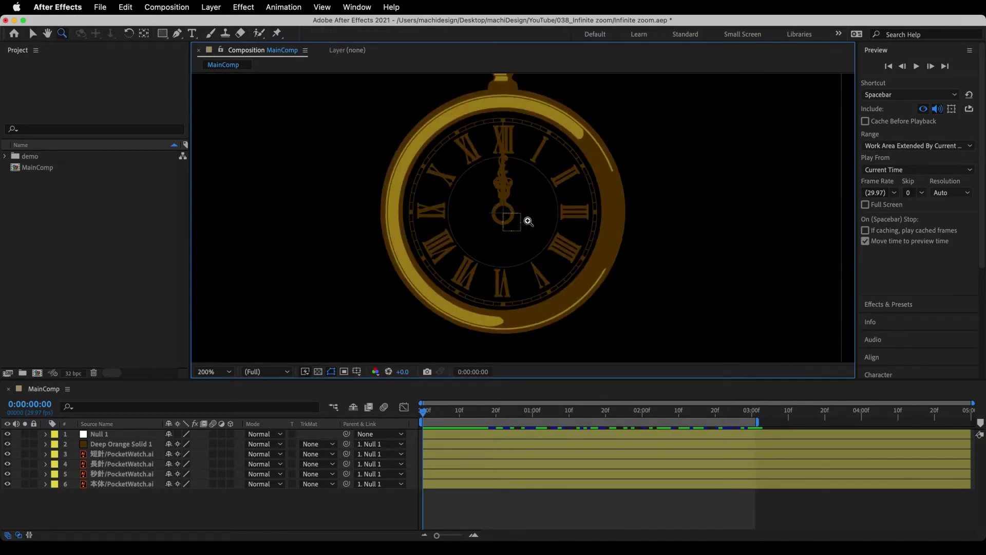
{"action": "left_click", "coordinate": [510, 211]}
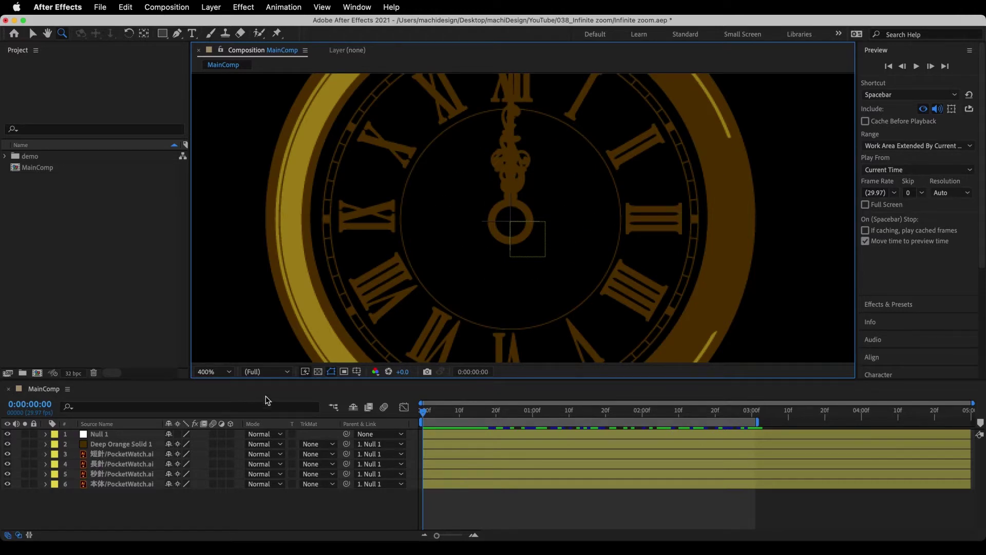
{"action": "left_click", "coordinate": [318, 372]}
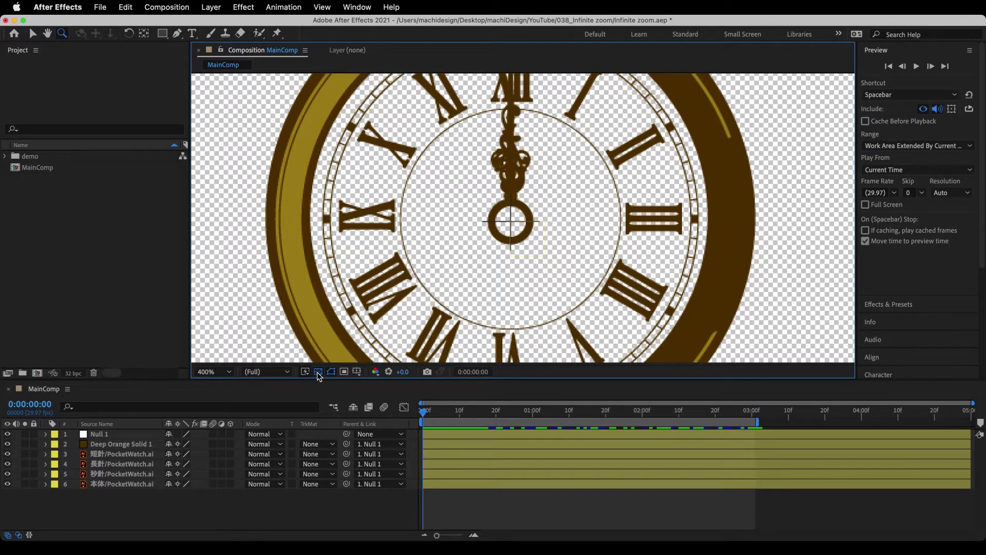
{"action": "key", "text": "shift+slash"}
{"action": "left_click", "coordinate": [318, 373]}
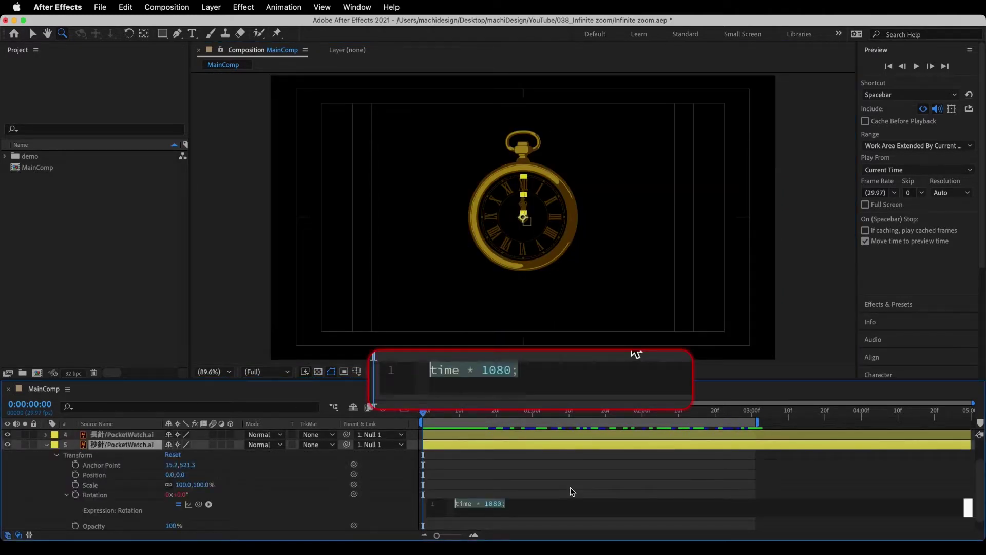
- Examine the rotation expressions on the watch's second, minute and hour hand layers
{"action": "left_click", "coordinate": [507, 504]}
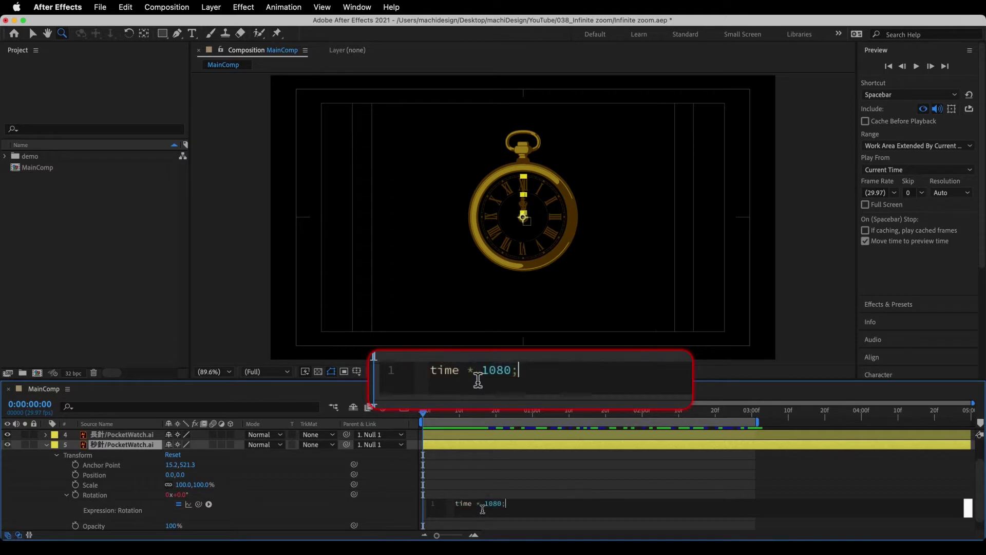
{"action": "left_click", "coordinate": [46, 445]}
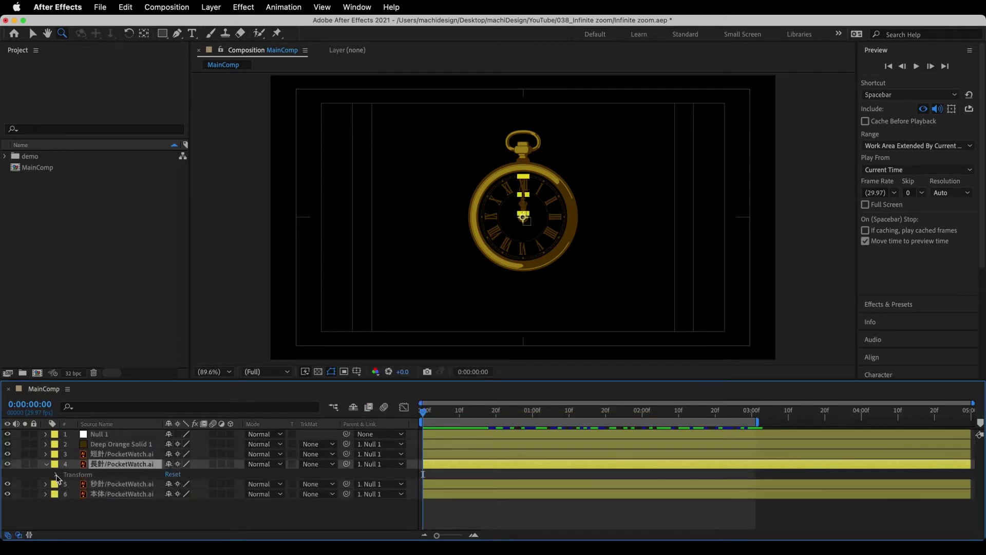
{"action": "left_click", "coordinate": [46, 435]}
{"action": "left_click", "coordinate": [462, 497]}
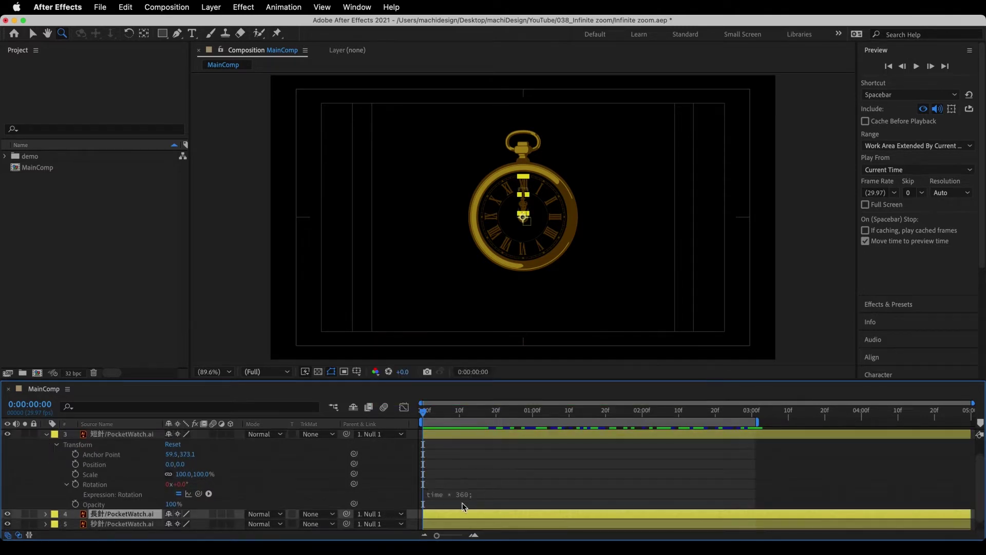
{"action": "left_click", "coordinate": [459, 494]}
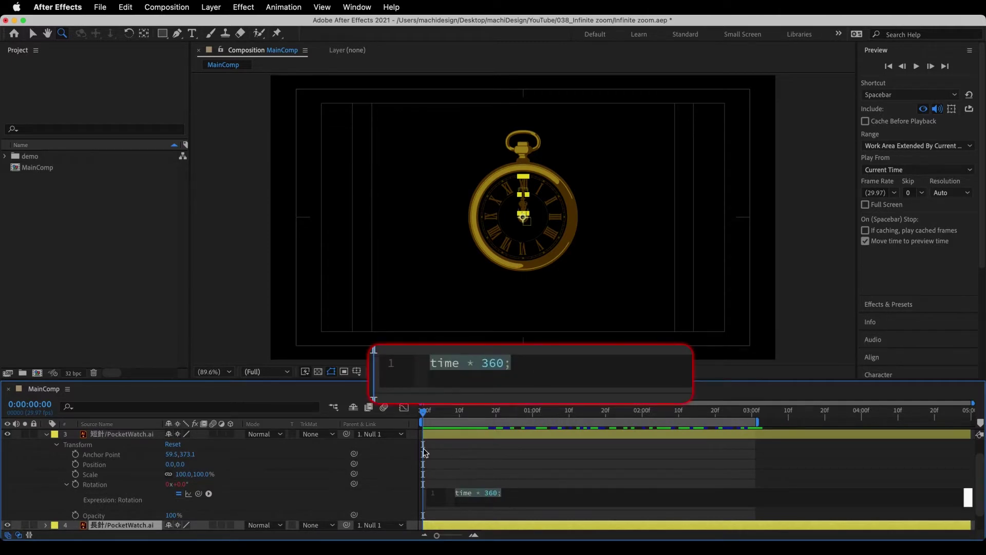
{"action": "left_click", "coordinate": [46, 435]}
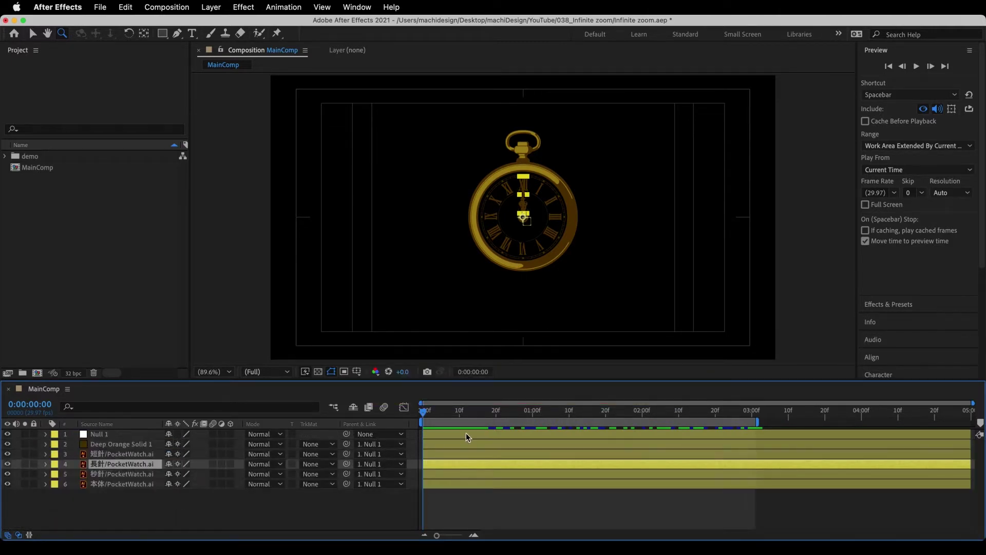
- Preview the rotating watch hands and return to the first frame
{"action": "key", "text": "space"}
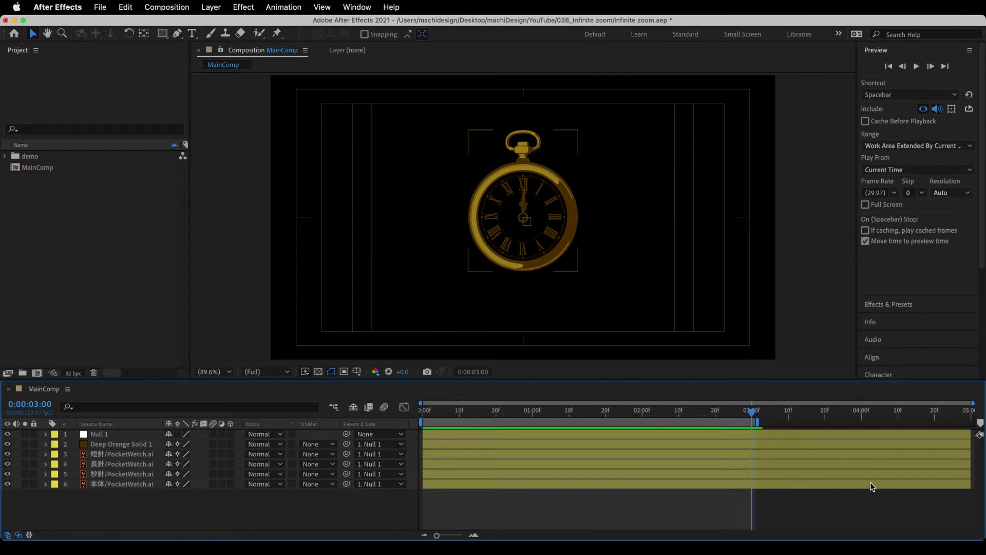
{"action": "key", "text": "Home"}
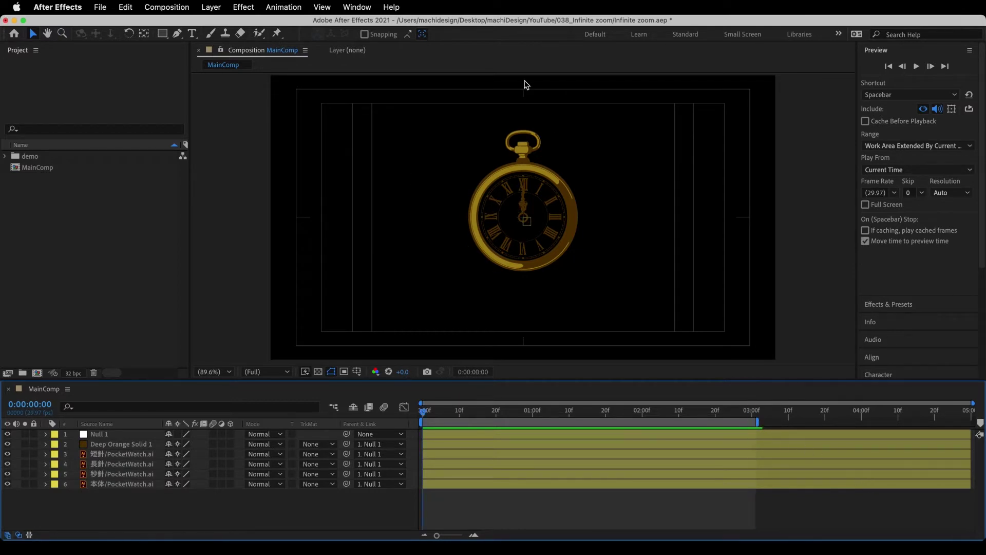
{"action": "left_click_drag", "start_coordinate": [423, 434], "coordinate": [753, 434]}
{"action": "key", "text": "Home"}
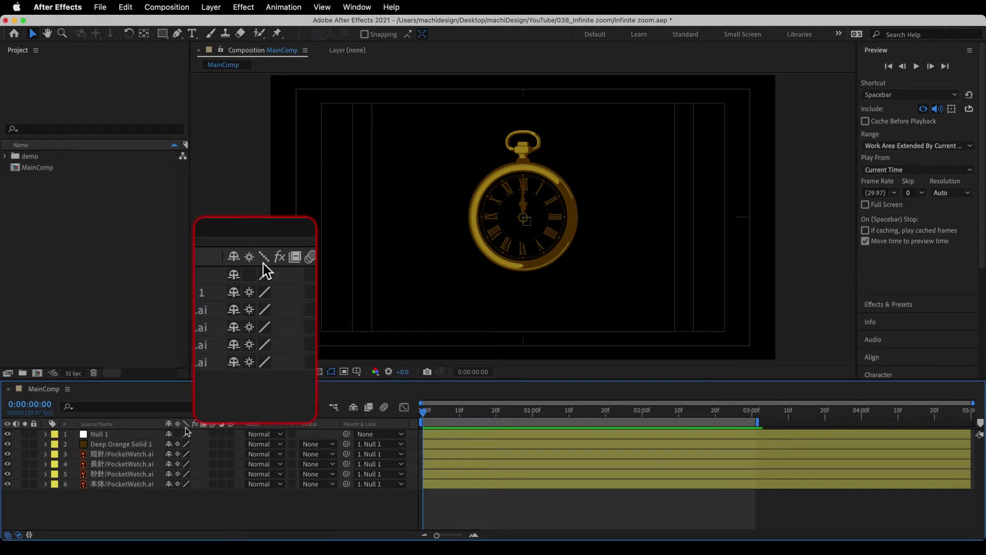
- Parent the Deep Orange Solid 1 layer and the four PocketWatch.ai layers to Null 1
{"action": "left_click", "coordinate": [124, 444]}
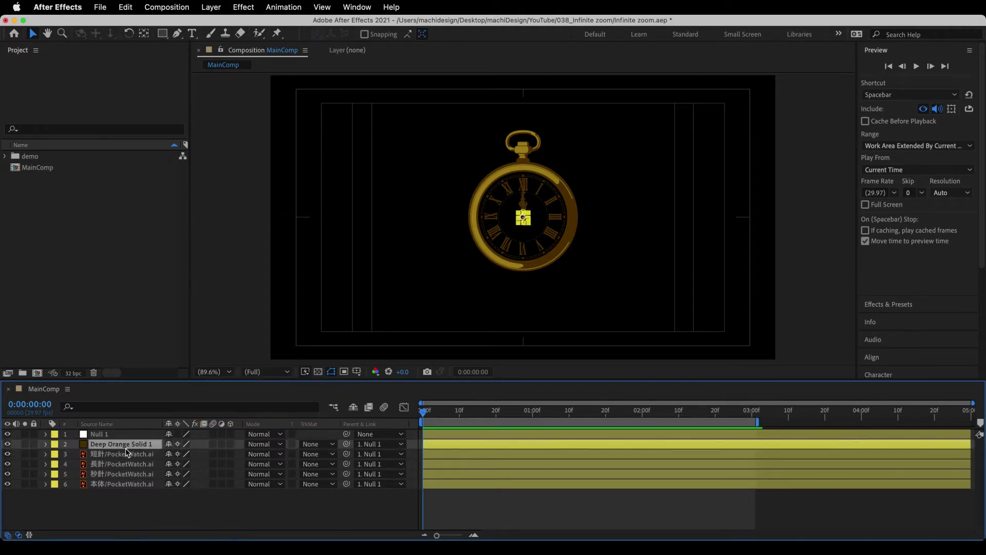
{"action": "left_click", "coordinate": [126, 480], "text": "shift"}
{"action": "left_click_drag", "start_coordinate": [346, 444], "coordinate": [103, 434]}
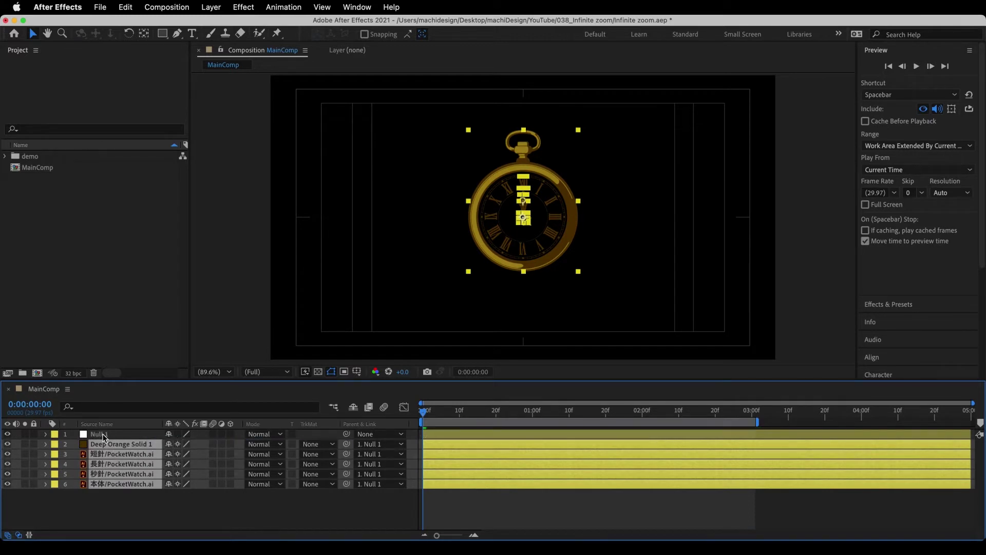
- Rename the Null 1 layer as ZOOM1
{"action": "left_click", "coordinate": [129, 438]}
{"action": "key", "text": "Return"}
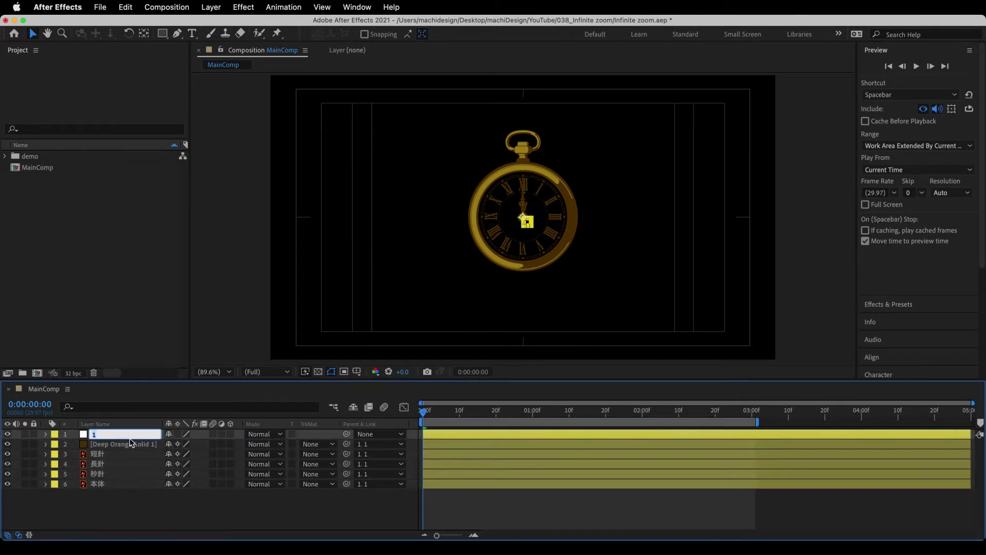
{"action": "type", "text": "zoo"}
{"action": "key", "text": "Return"}
{"action": "key", "text": "super+shift+a"}
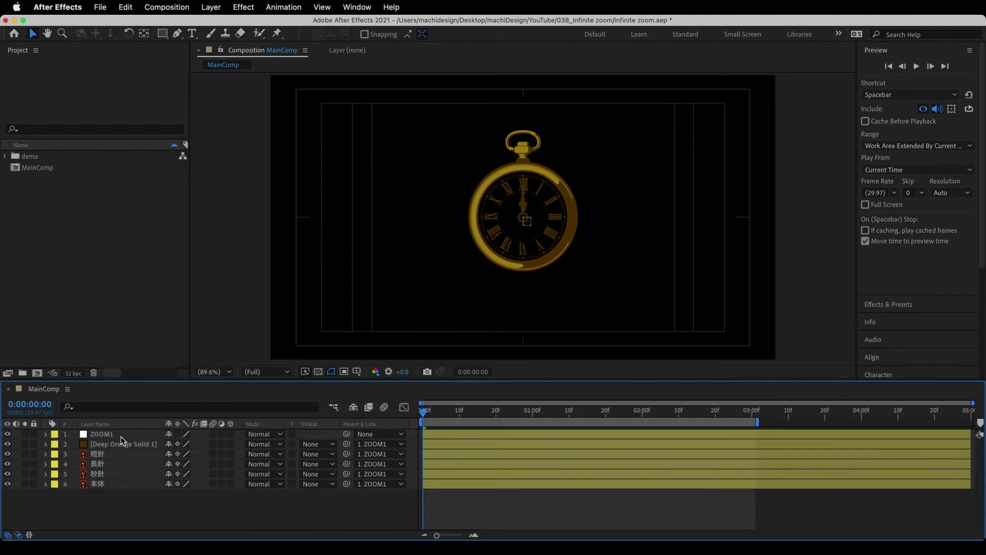
- Set a Scale keyframe on the ZOOM1 layer at the first frame
{"action": "left_click", "coordinate": [122, 434]}
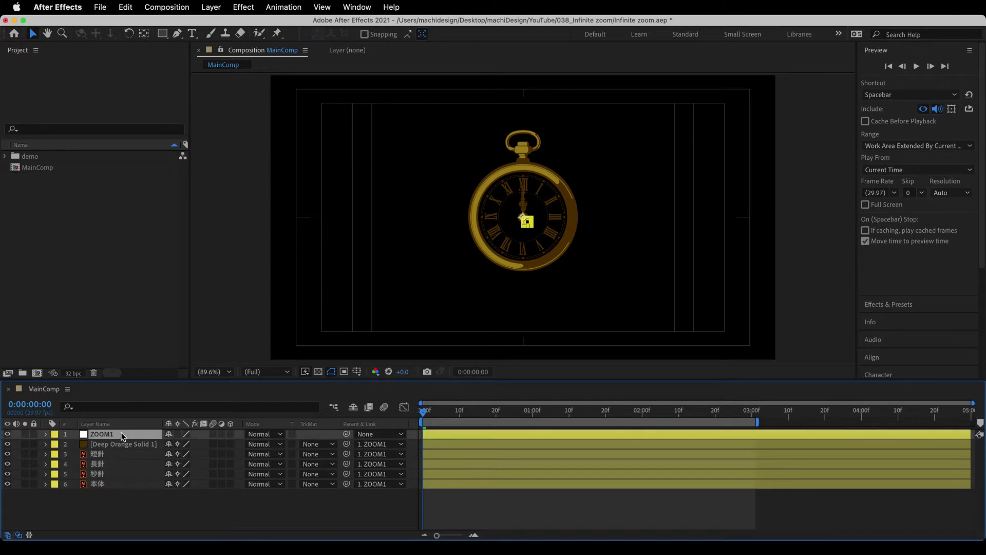
{"action": "left_click", "coordinate": [46, 434]}
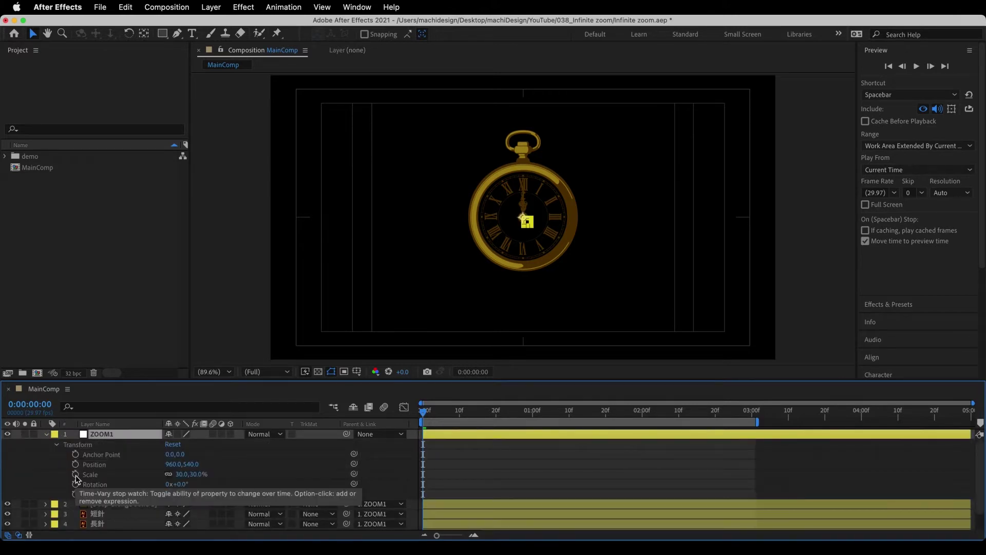
{"action": "left_click", "coordinate": [75, 475]}
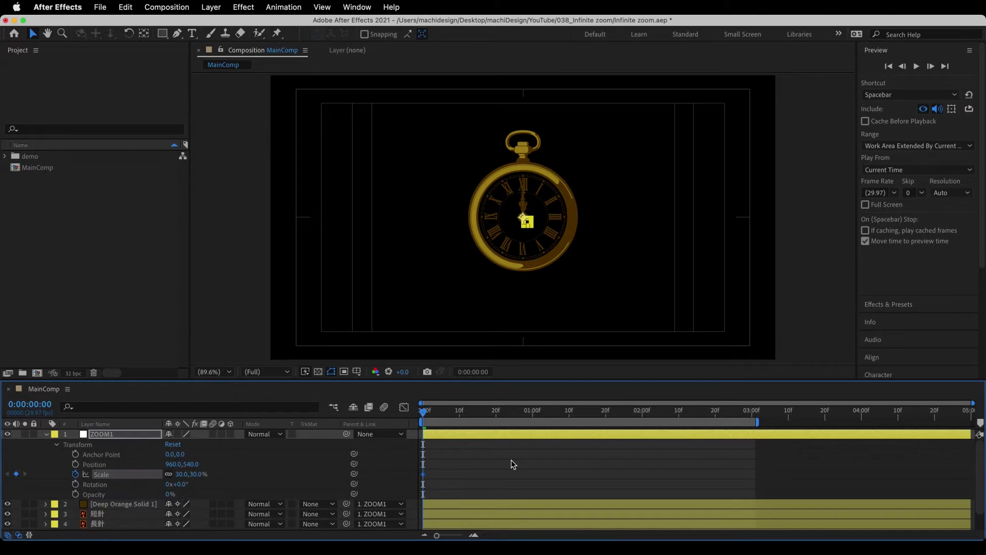
- Set ZOOM1's Scale to about 2579% at 0:00:03:00 as an end keyframe
{"action": "key", "text": "shift+End"}
{"action": "left_click_drag", "start_coordinate": [194, 475], "coordinate": [489, 473]}
{"action": "left_click_drag", "start_coordinate": [201, 474], "coordinate": [267, 476]}
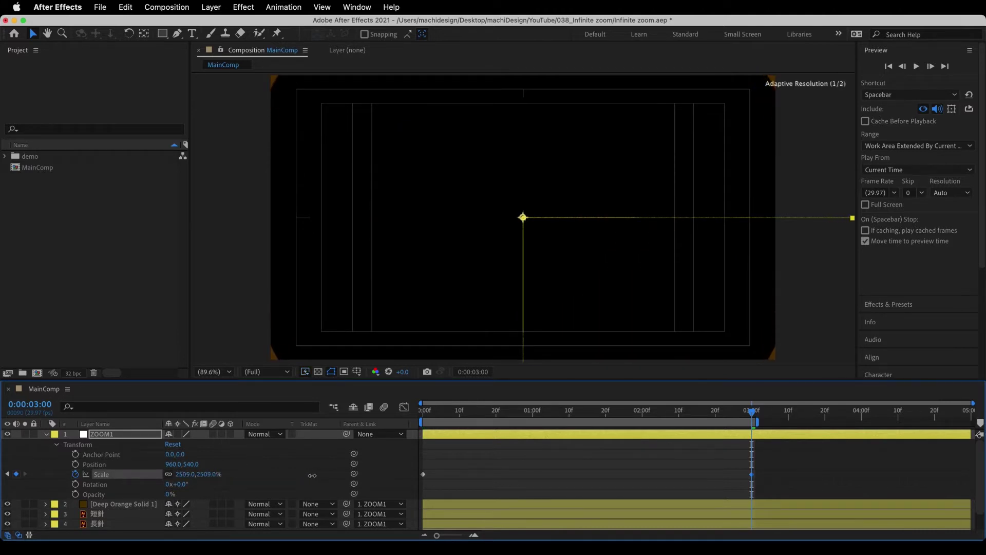
{"action": "left_click", "coordinate": [615, 473]}
- Preview the zoom from the first frame and inspect ZOOM1's Scale speed graph
{"action": "key", "text": "Home"}
{"action": "key", "text": "space"}
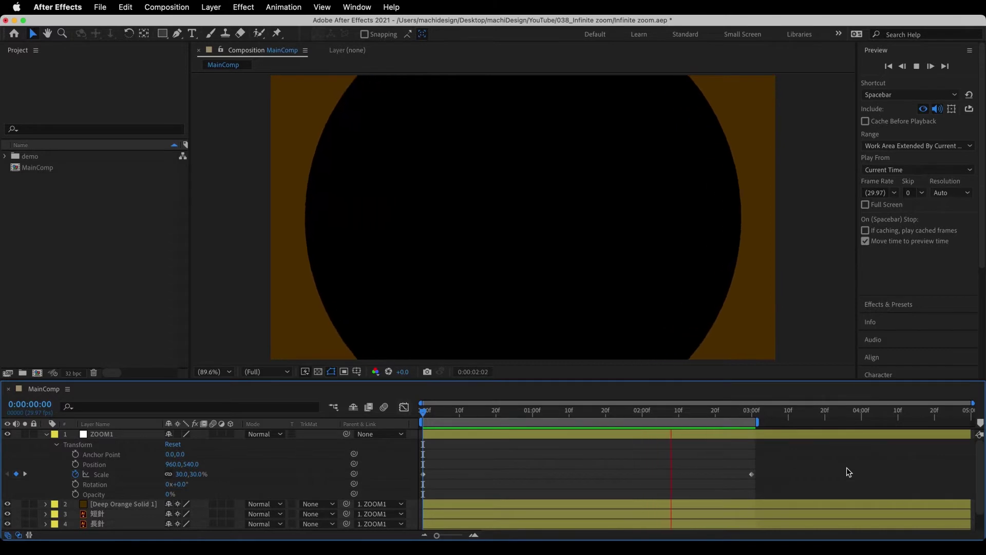
{"action": "left_click", "coordinate": [139, 475]}
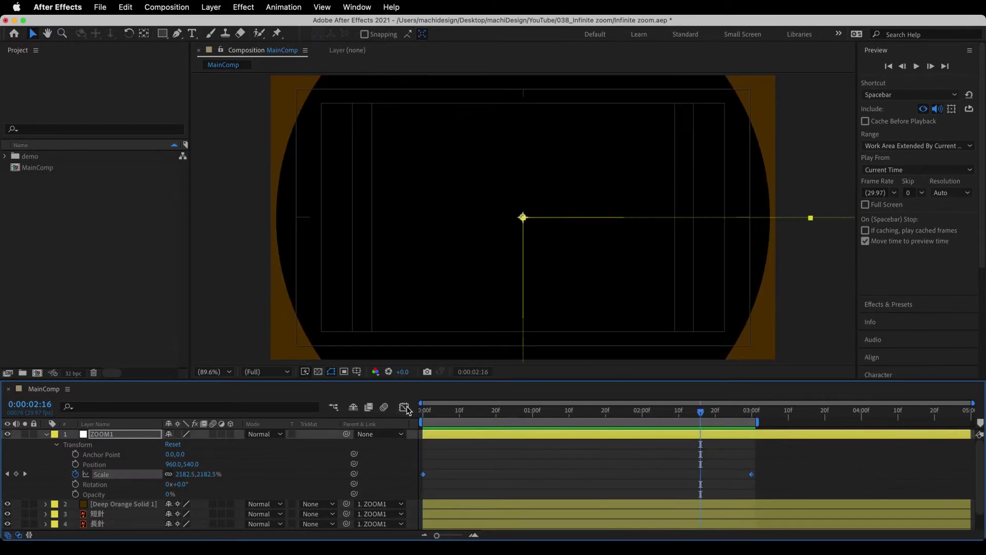
{"action": "left_click", "coordinate": [404, 406]}
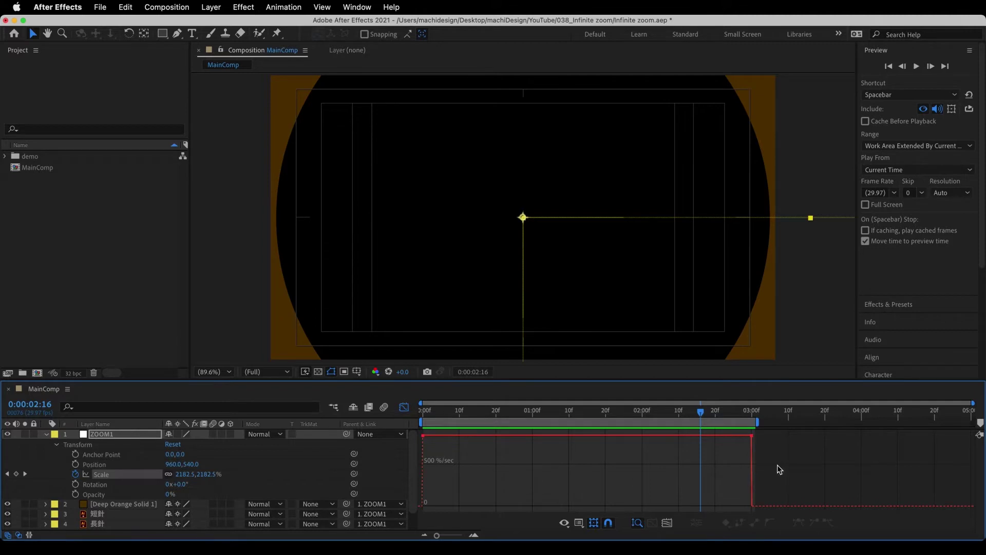
{"action": "key", "text": "shift+F3"}
{"action": "key", "text": "Home"}
{"action": "key", "text": "space"}
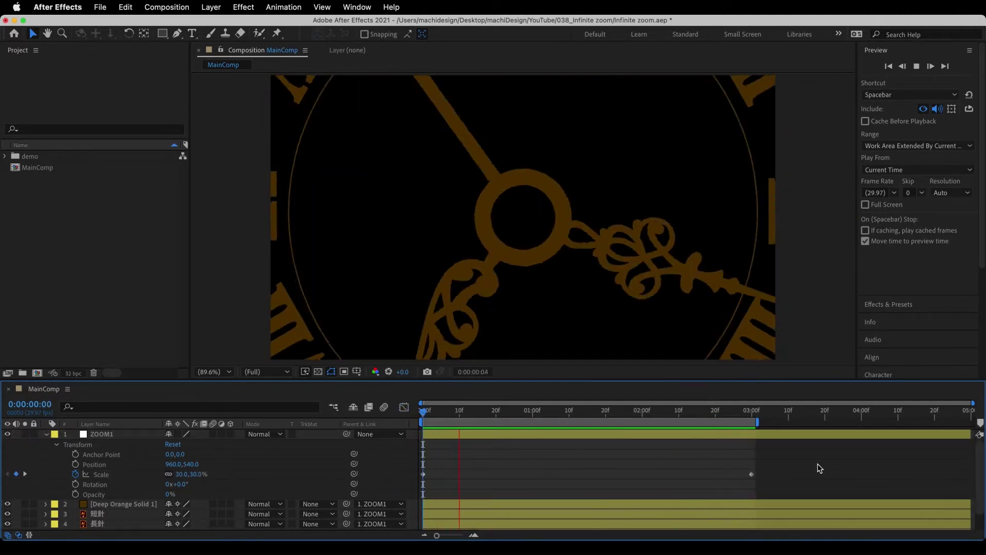
- Apply Exponential Scale to both Scale keyframes of the ZOOM1 layer
{"action": "left_click", "coordinate": [108, 474]}
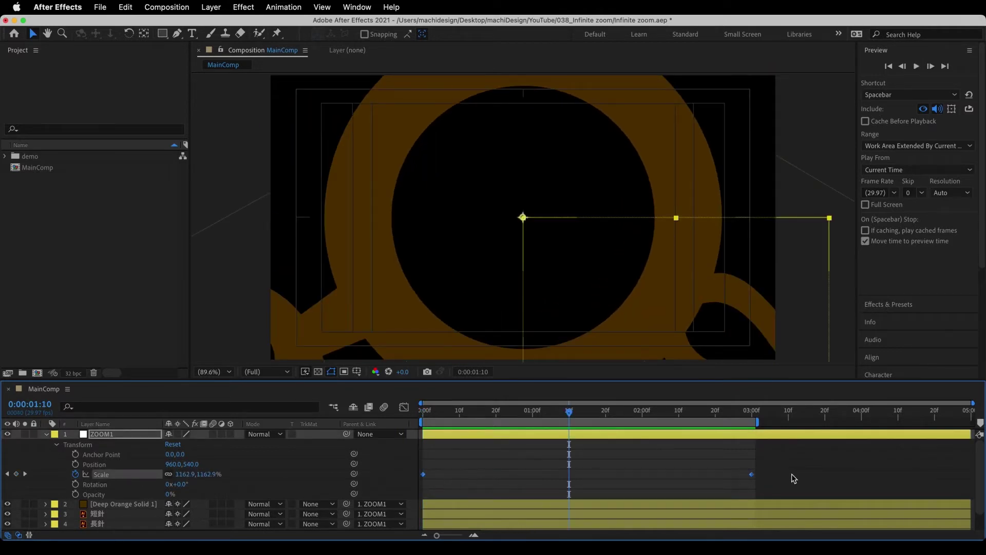
{"action": "right_click", "coordinate": [752, 475]}
{"action": "mouse_move", "coordinate": [481, 476]}
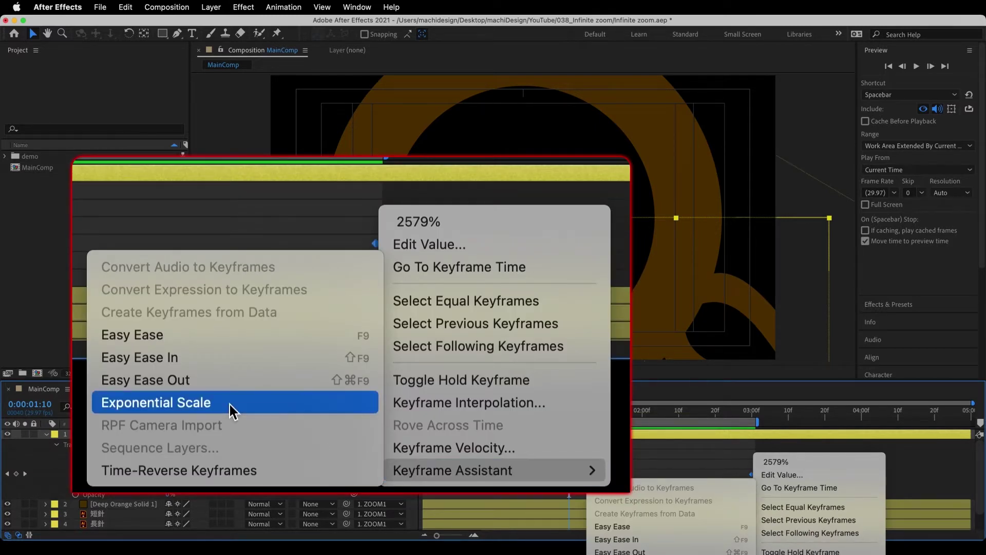
{"action": "left_click", "coordinate": [202, 405]}
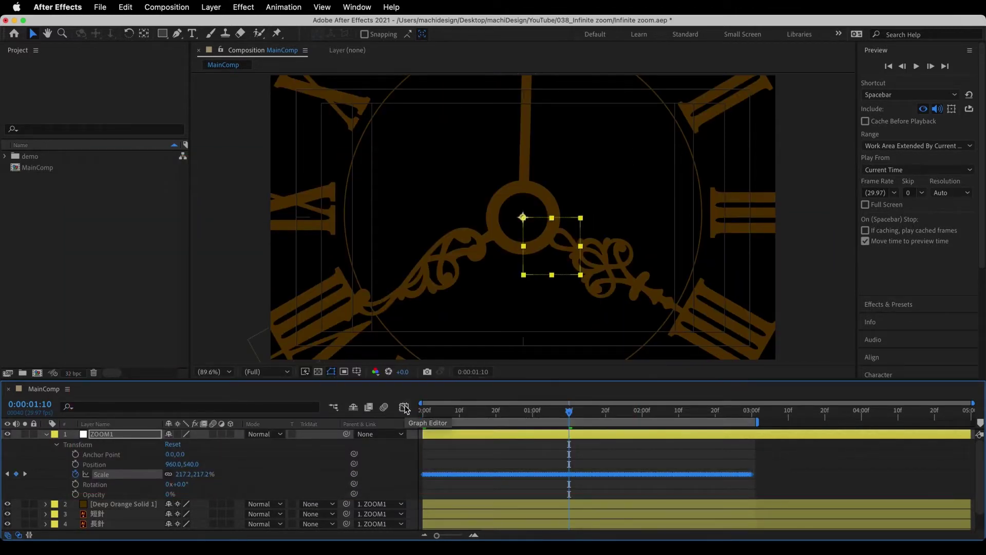
- Inspect the graph of ZOOM1's exponential Scale animation and preview the corrected zoom
{"action": "left_click", "coordinate": [406, 408]}
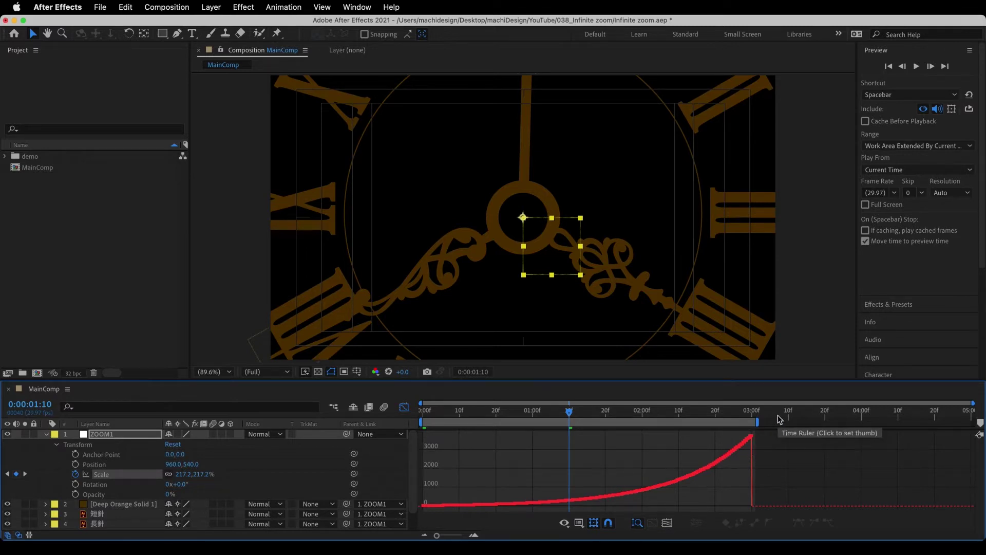
{"action": "key", "text": "shift+F3"}
{"action": "key", "text": "space"}
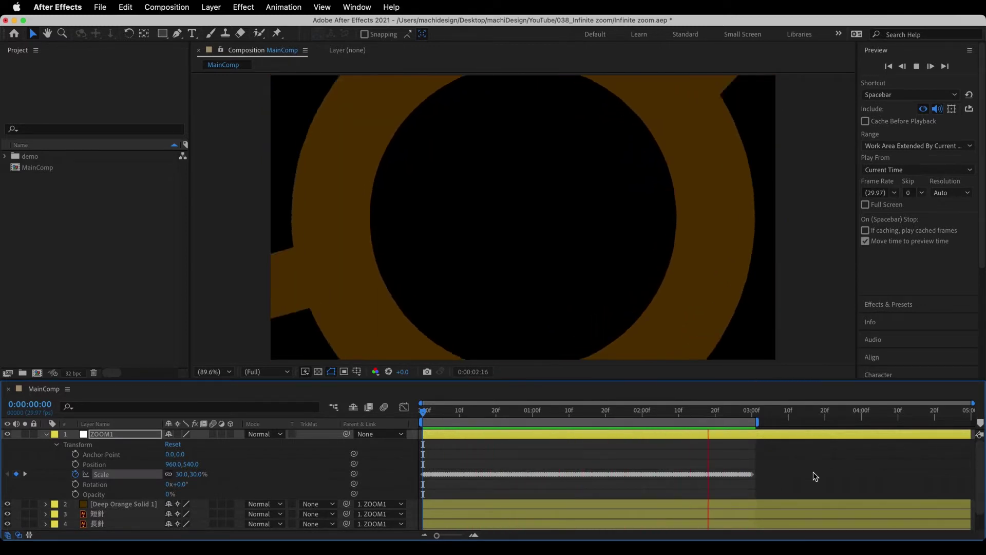
{"action": "key", "text": "space"}
- Duplicate ZOOM1 with its five child layers and give the copies the Aqua label
{"action": "left_click", "coordinate": [476, 435]}
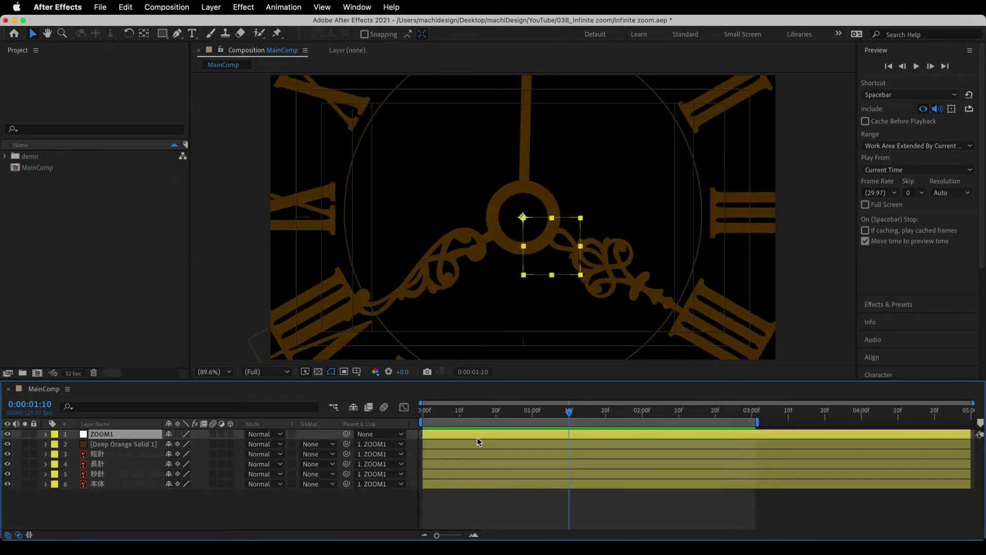
{"action": "left_click", "coordinate": [479, 482], "text": "shift"}
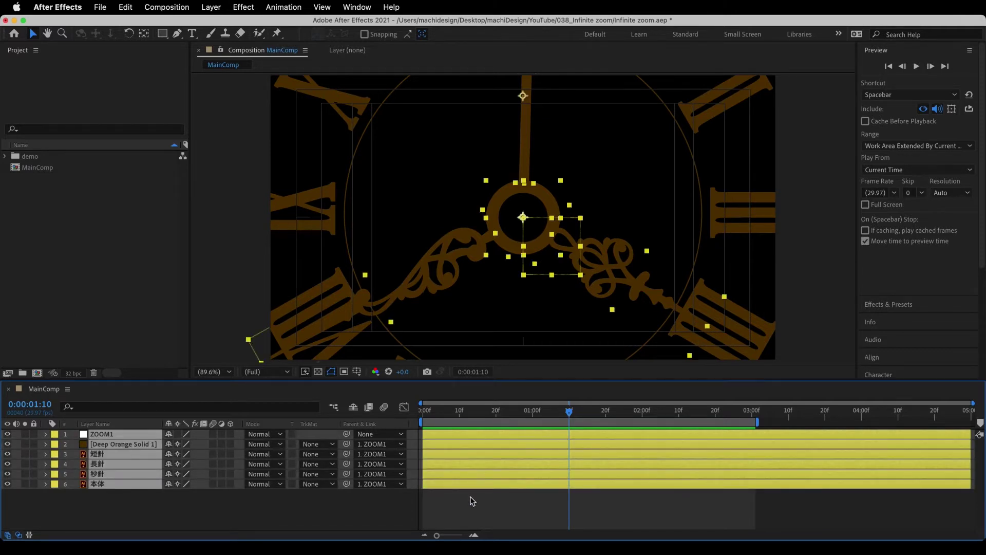
{"action": "key", "text": "super+d"}
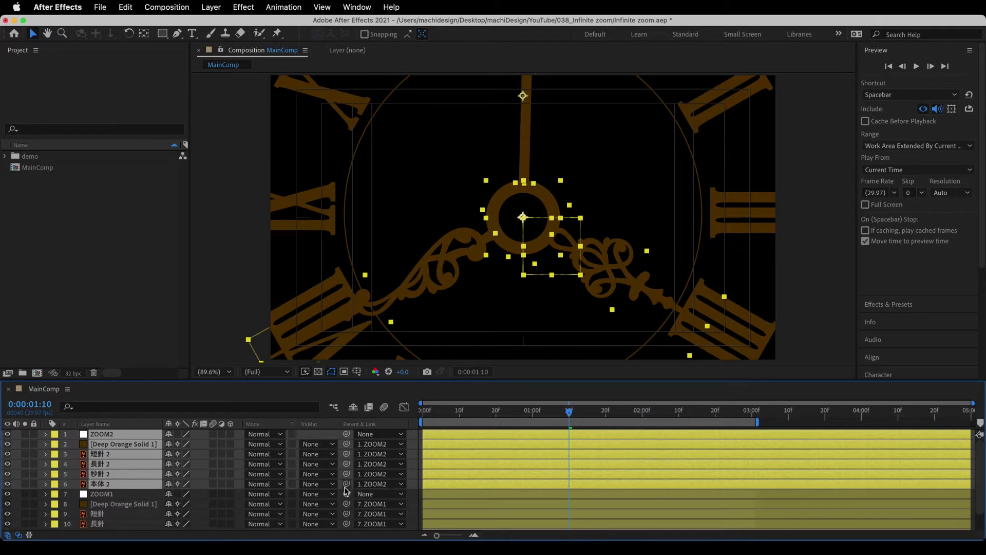
{"action": "left_click", "coordinate": [54, 434]}
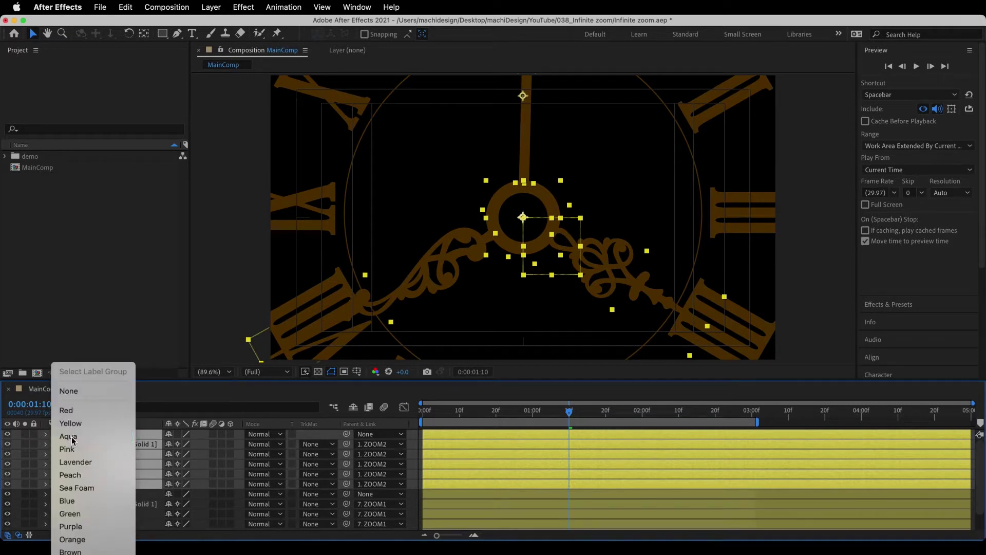
{"action": "left_click", "coordinate": [71, 436]}
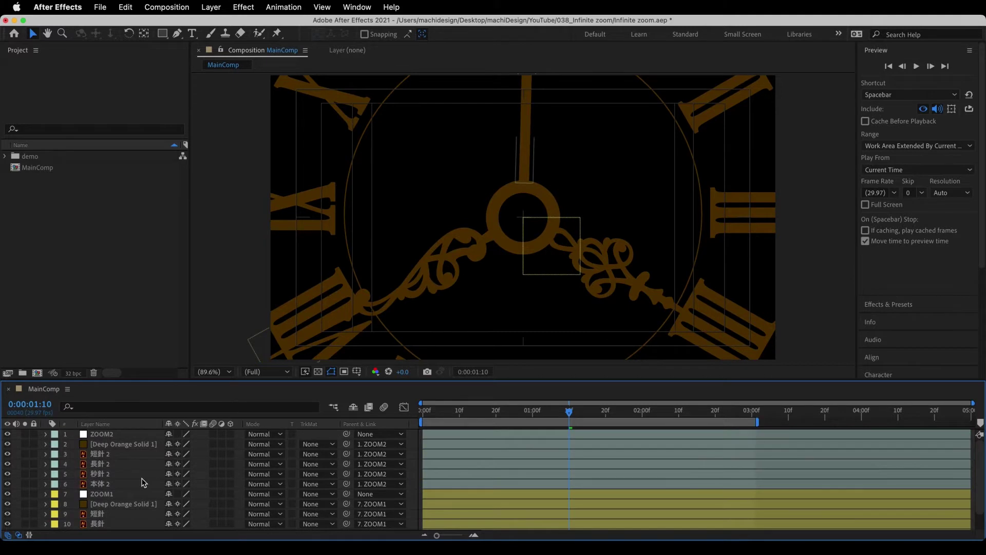
- Remove ZOOM2's Scale animation at the first frame, fixing the layer's scale at 30%
{"action": "left_click", "coordinate": [106, 435]}
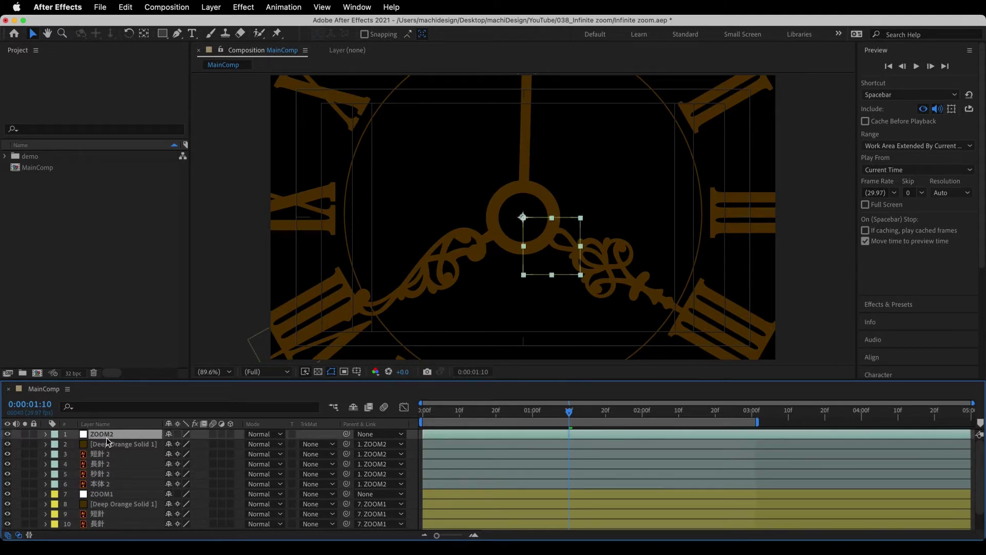
{"action": "left_click", "coordinate": [46, 435]}
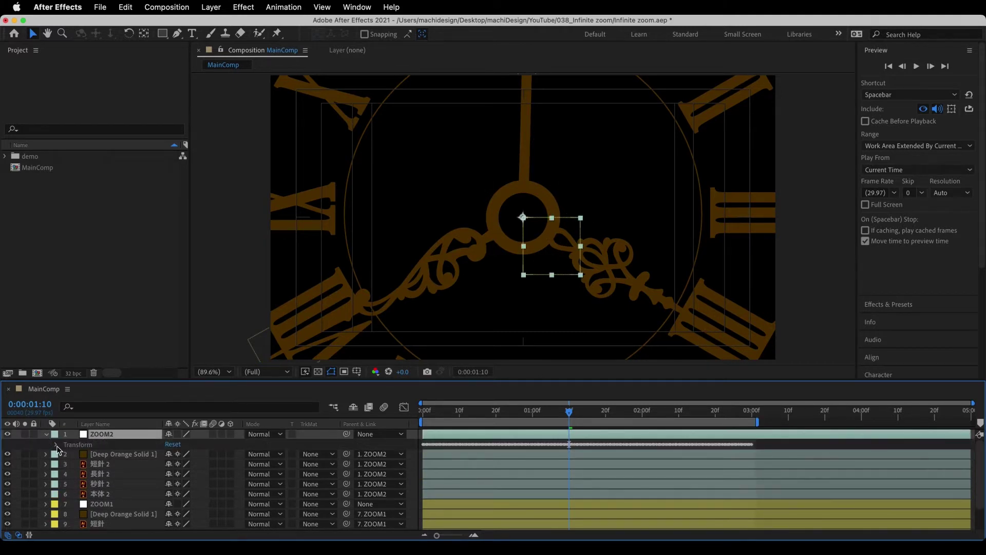
{"action": "left_click", "coordinate": [56, 445]}
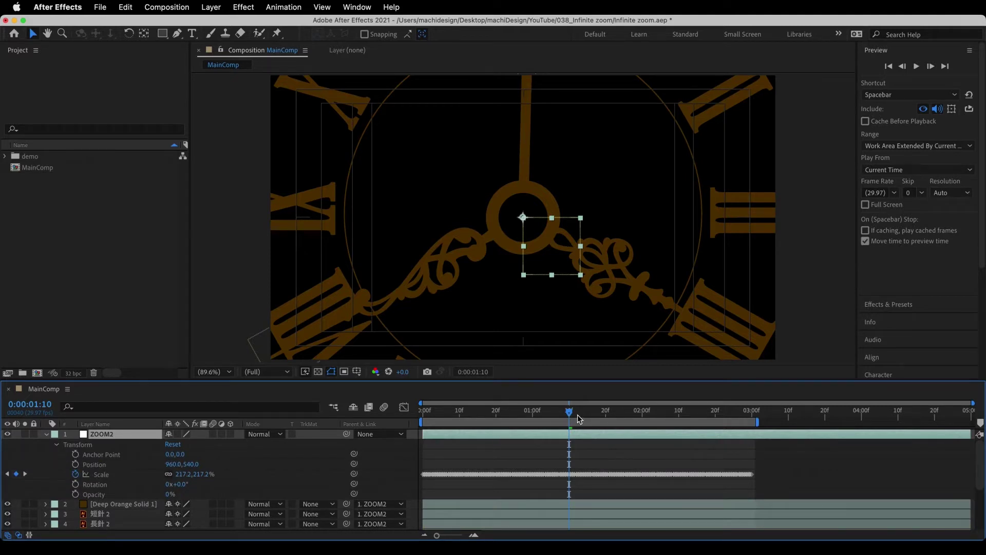
{"action": "left_click_drag", "start_coordinate": [570, 417], "coordinate": [396, 427]}
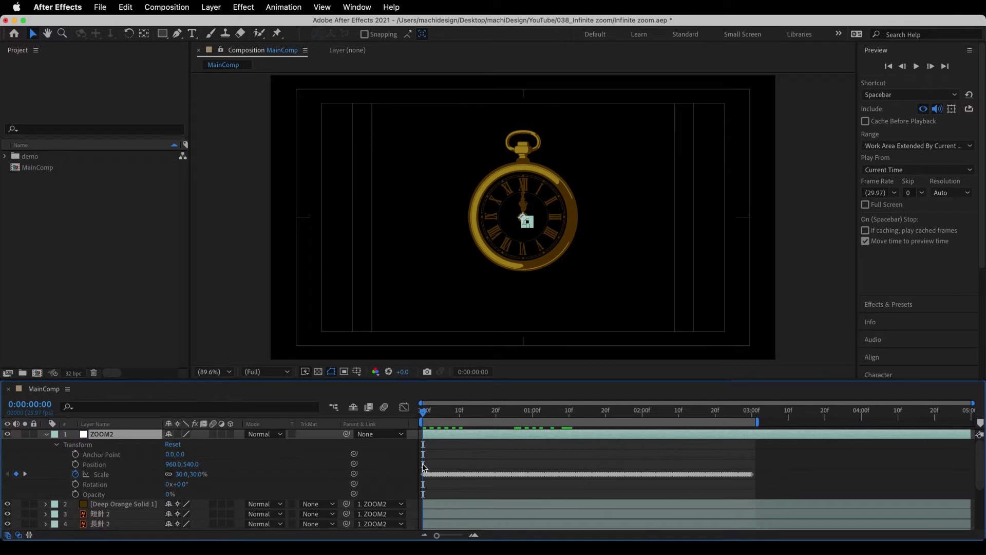
{"action": "left_click", "coordinate": [76, 474]}
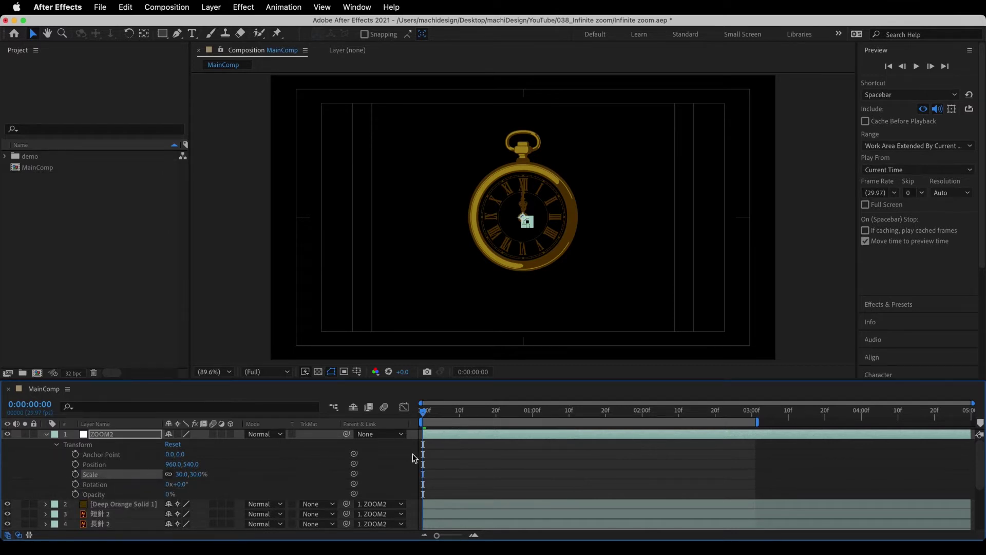
- Parent ZOOM2 to ZOOM1 at 0:00:03:00 and preview the combined zoom
{"action": "key", "text": "space"}
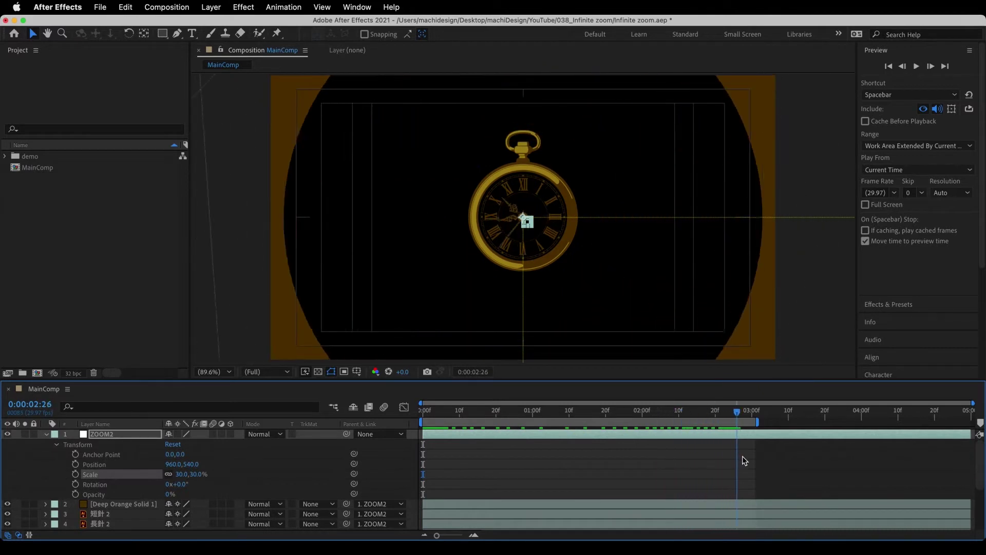
{"action": "key", "text": "u"}
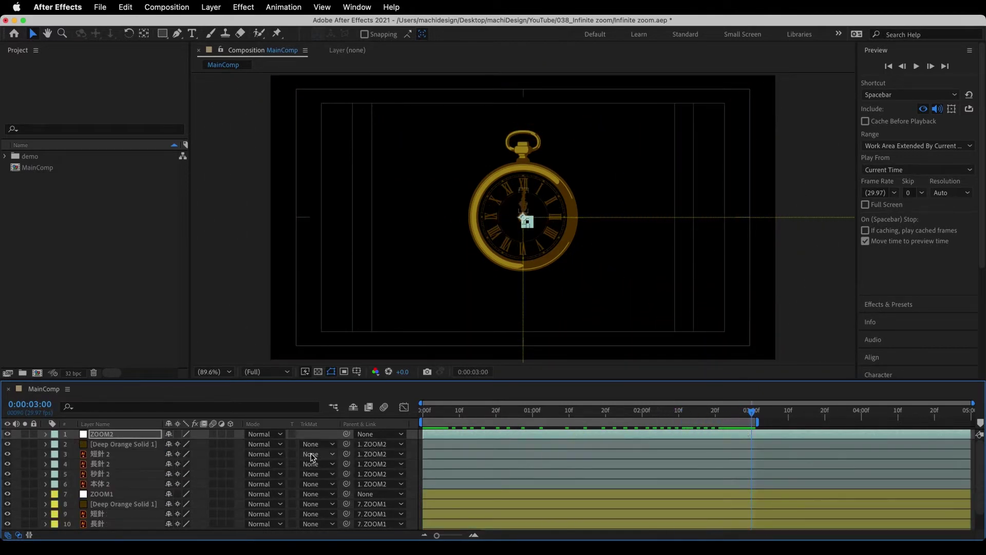
{"action": "left_click_drag", "start_coordinate": [347, 437], "coordinate": [114, 497]}
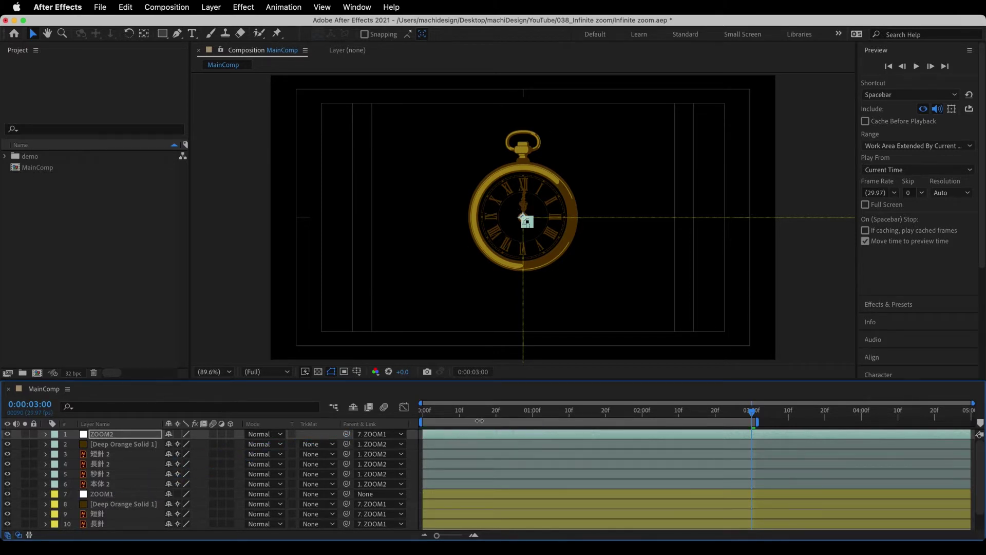
{"action": "key", "text": "space"}
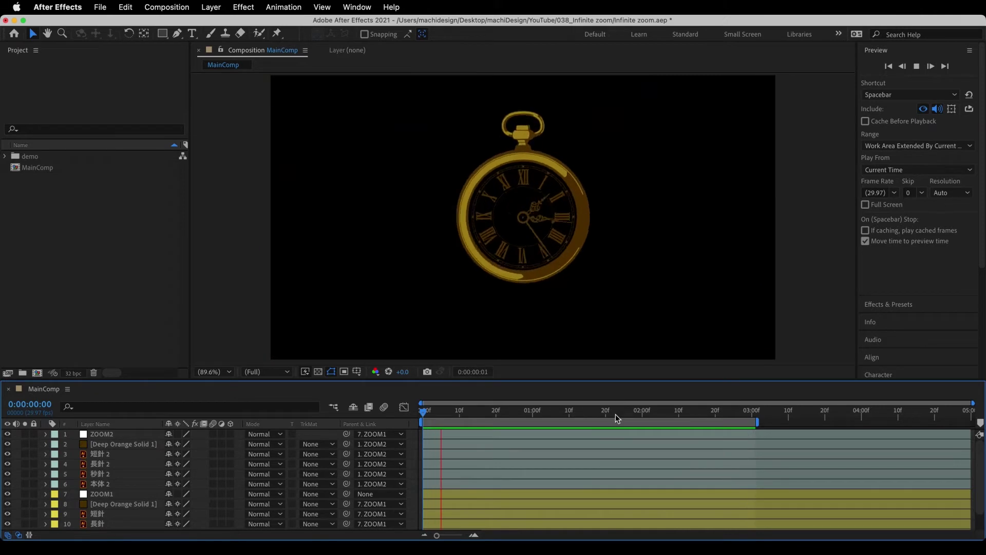
{"action": "key", "text": "space"}
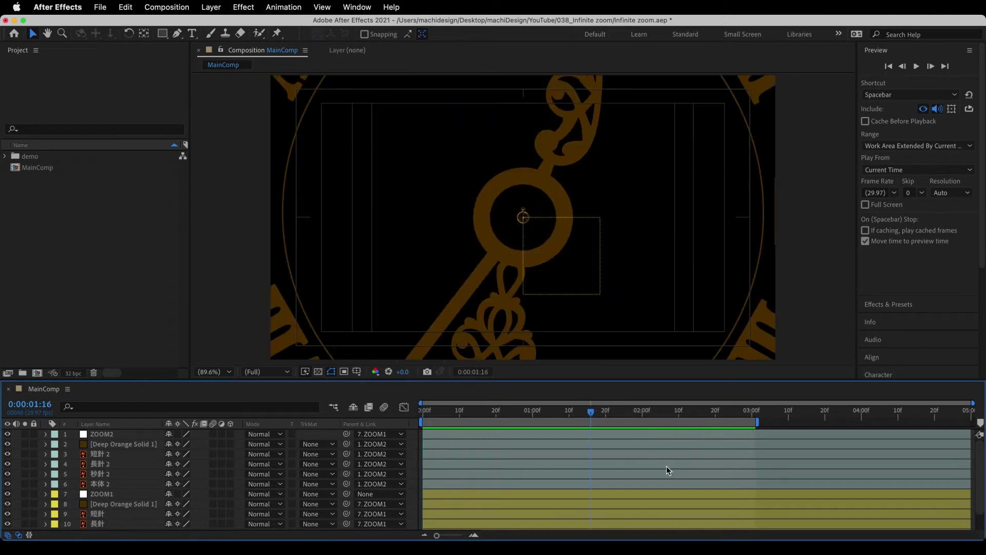
- Duplicate ZOOM2 with its five child layers and give the copies the Pink label
{"action": "left_click", "coordinate": [115, 437]}
{"action": "left_click", "coordinate": [115, 484], "text": "shift"}
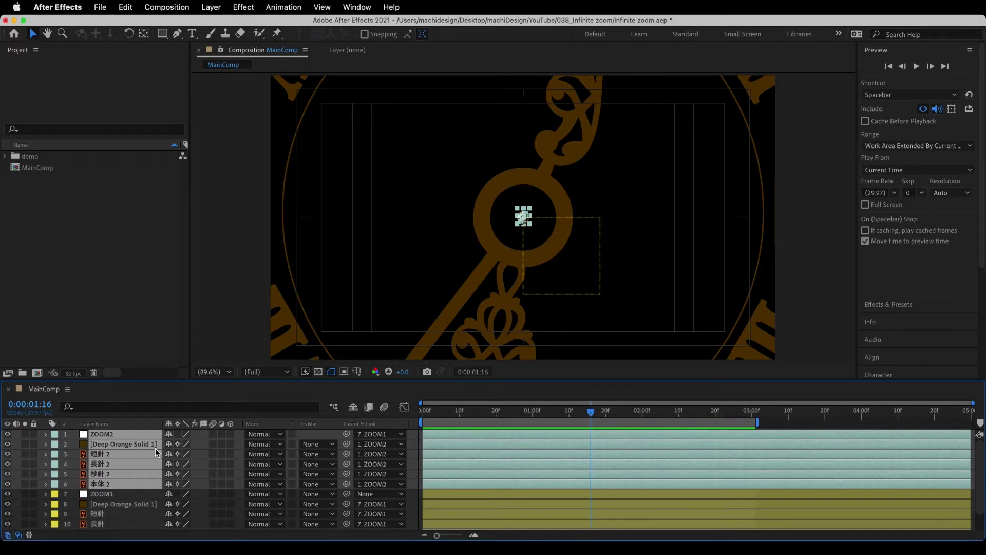
{"action": "key", "text": "super+d"}
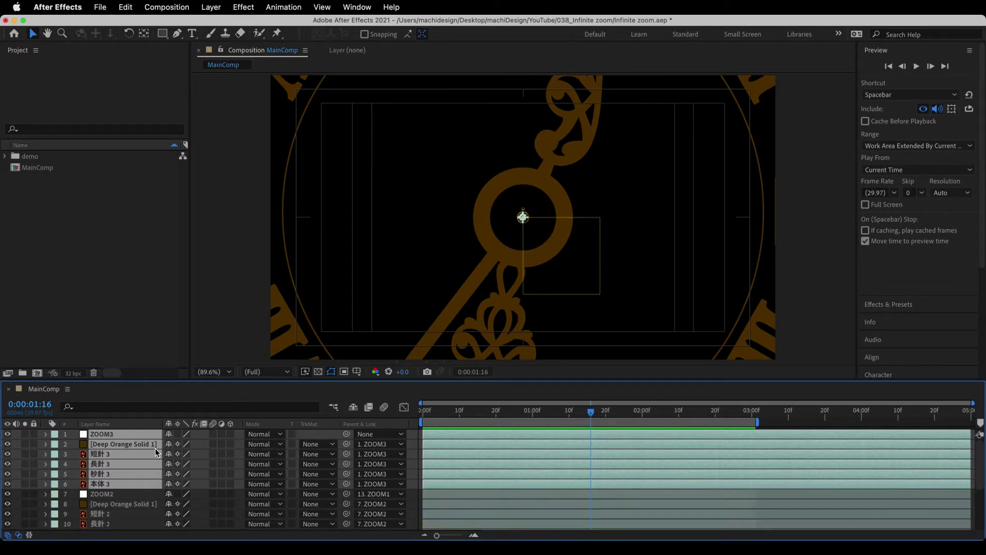
{"action": "left_click", "coordinate": [55, 435]}
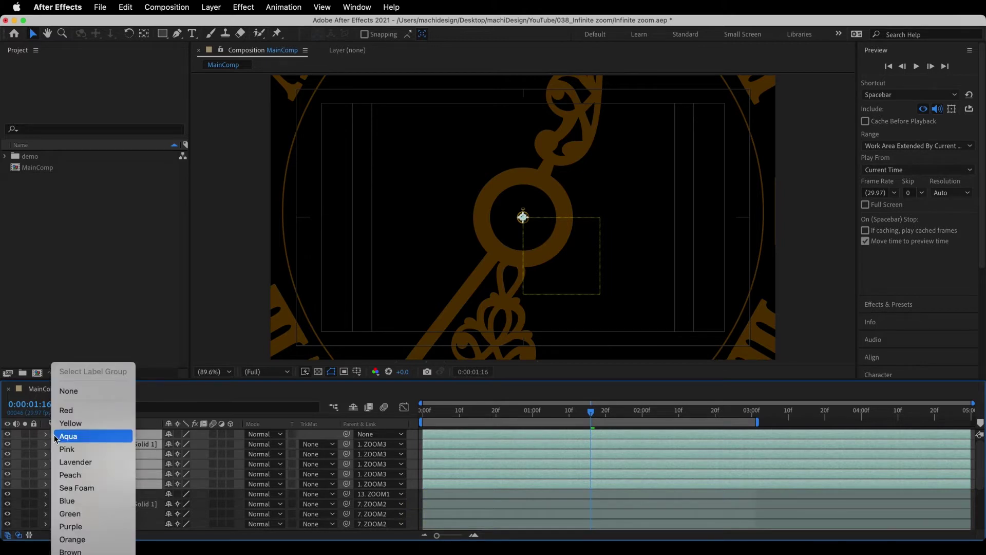
{"action": "left_click", "coordinate": [67, 449]}
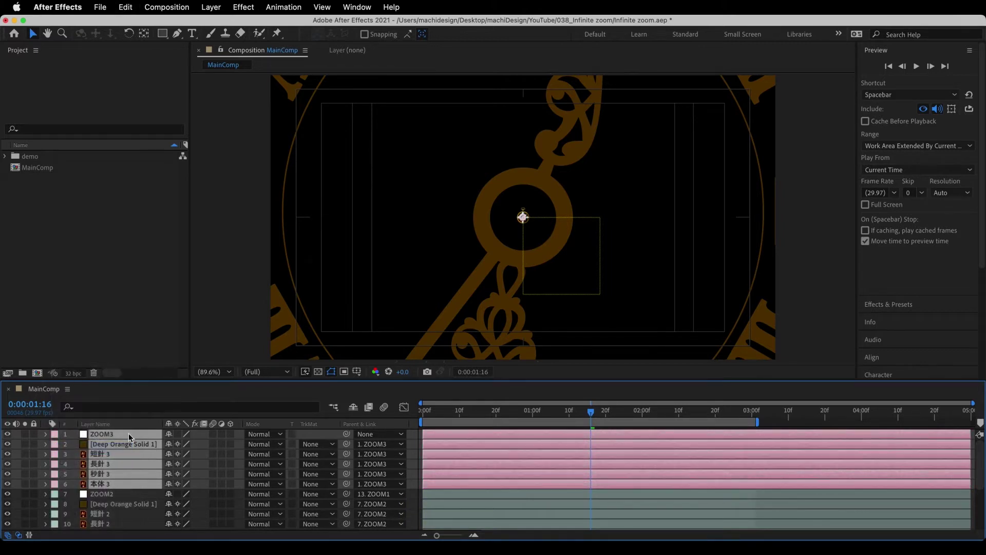
- Parent ZOOM3 to ZOOM2 at 0:00:03:00 and preview the zoom
{"action": "left_click", "coordinate": [752, 422]}
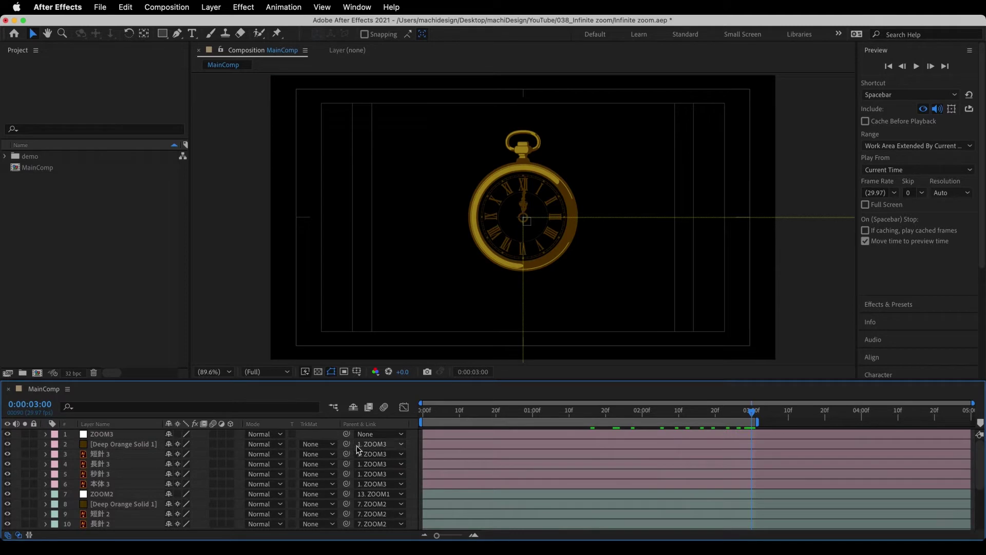
{"action": "left_click_drag", "start_coordinate": [348, 437], "coordinate": [111, 497]}
{"action": "key", "text": "space"}
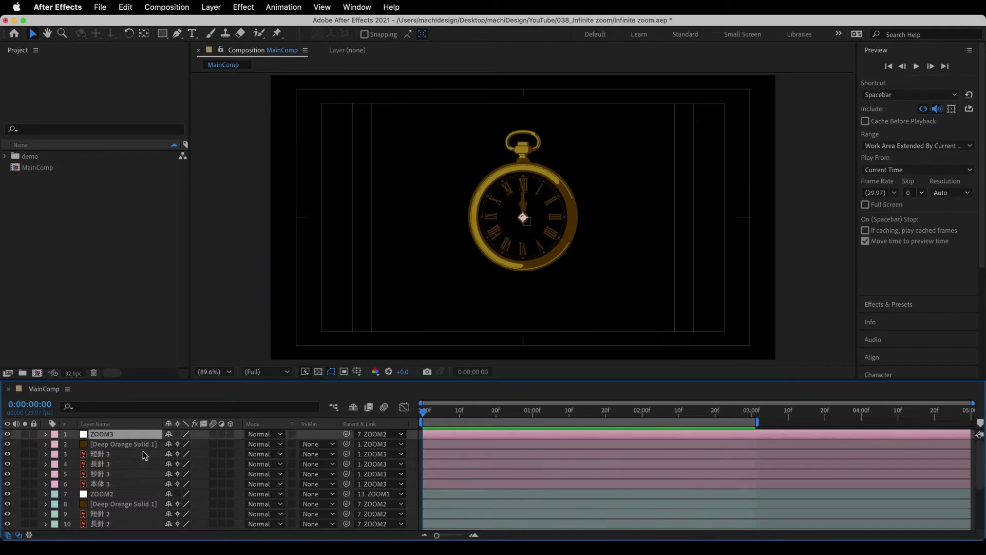
- Pre-compose all layers from ZOOM3 down to the original watch body into a composition named "Infinite zoom"
{"action": "scroll", "coordinate": [143, 452], "scroll_direction": "down", "scroll_amount": 4}
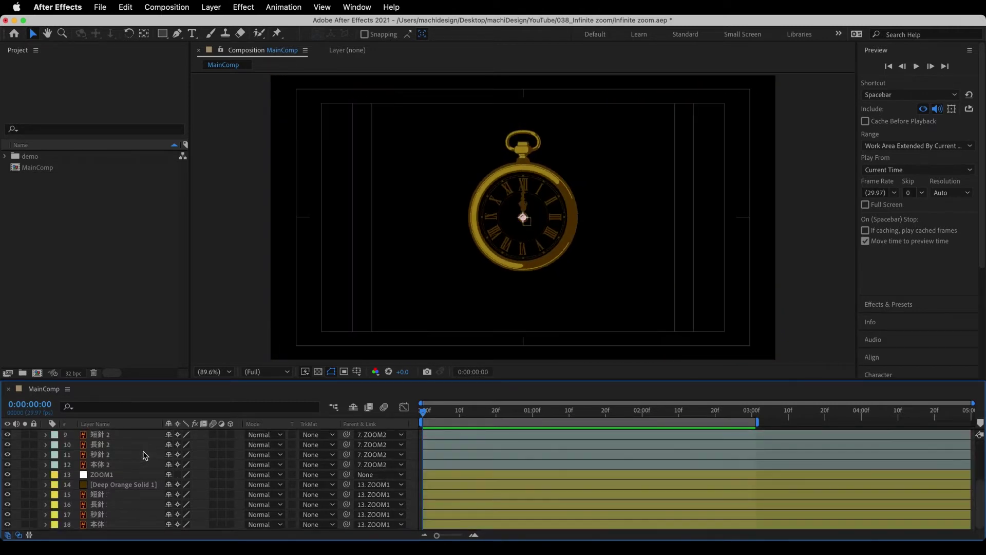
{"action": "left_click", "coordinate": [127, 524], "text": "shift"}
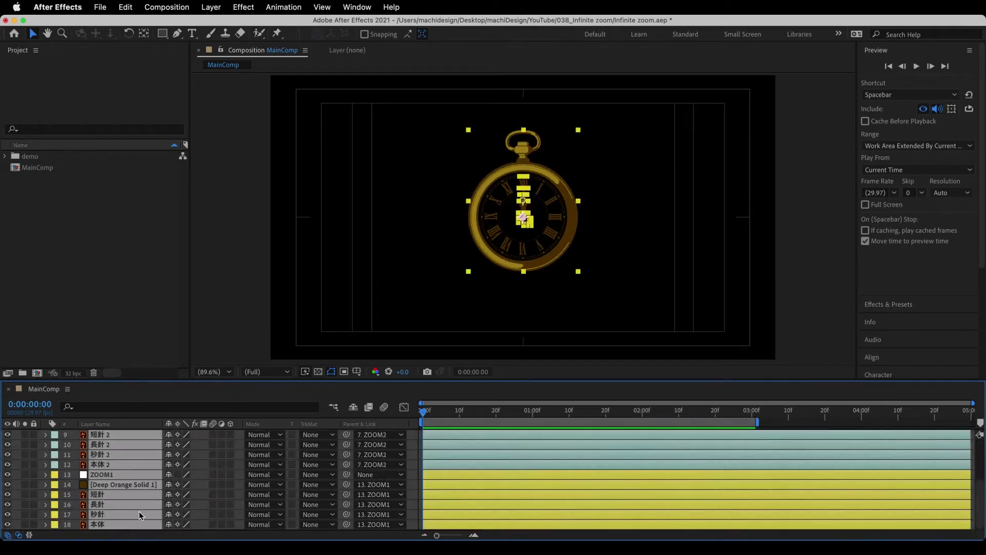
{"action": "left_click", "coordinate": [218, 10]}
{"action": "left_click", "coordinate": [227, 412]}
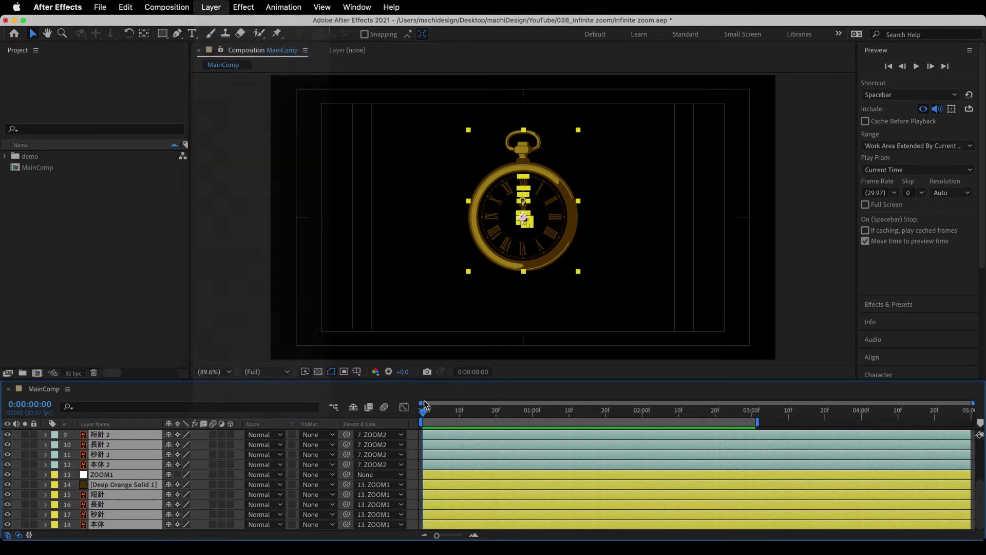
{"action": "type", "text": "Infinite zoom"}
{"action": "left_click", "coordinate": [496, 337]}
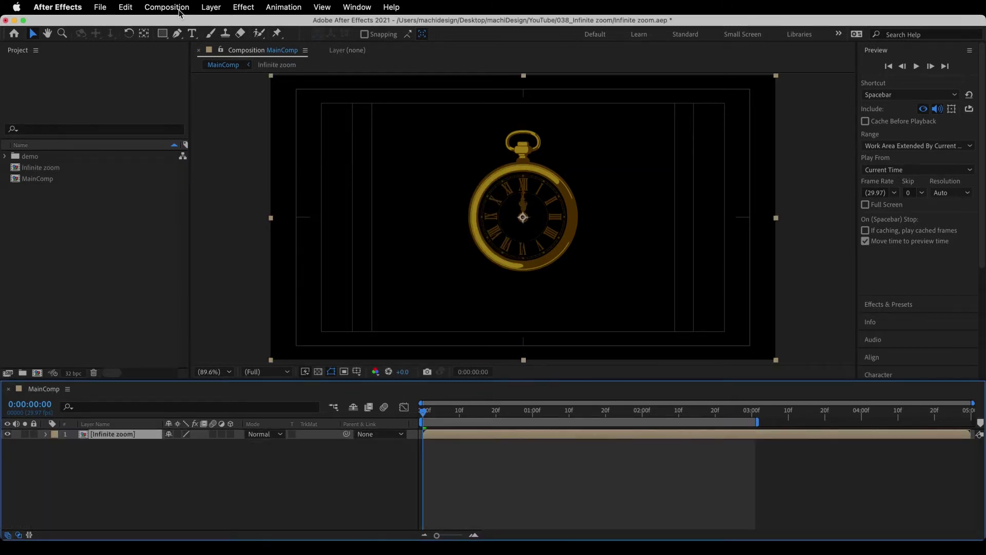
- Set the duration of MainComp to 0:00:09:00
{"action": "left_click", "coordinate": [179, 10]}
{"action": "left_click", "coordinate": [177, 42]}
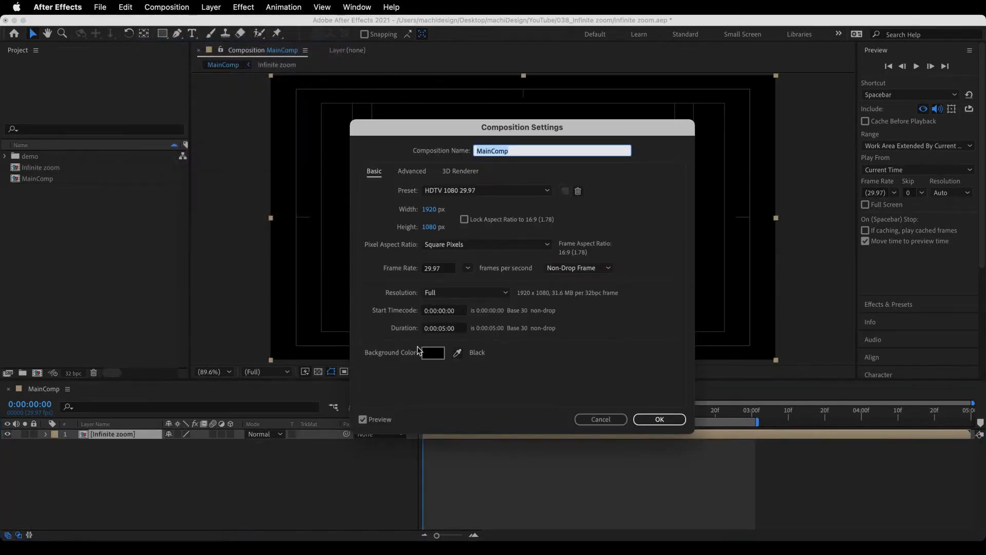
{"action": "left_click", "coordinate": [462, 329]}
{"action": "type", "text": "9"}
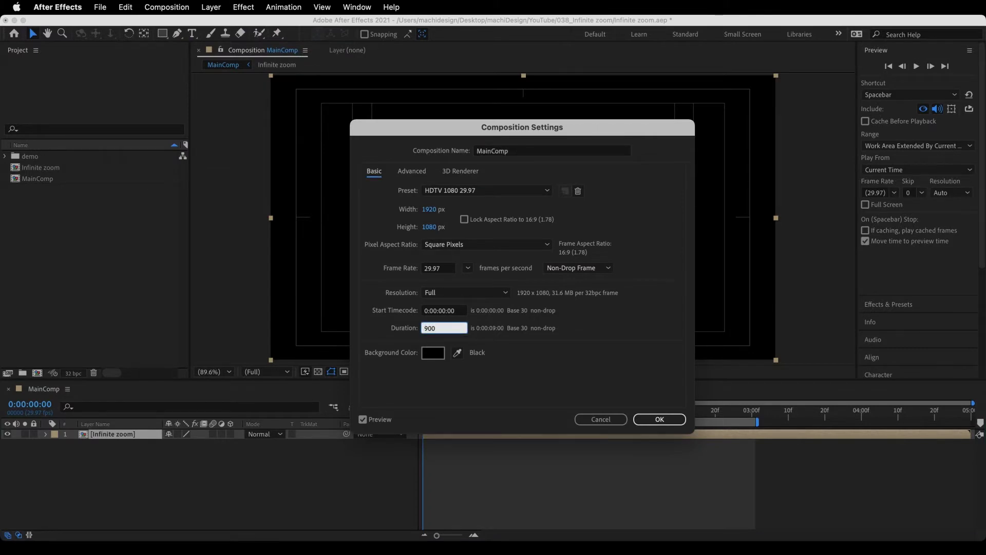
{"action": "key", "text": "Return"}
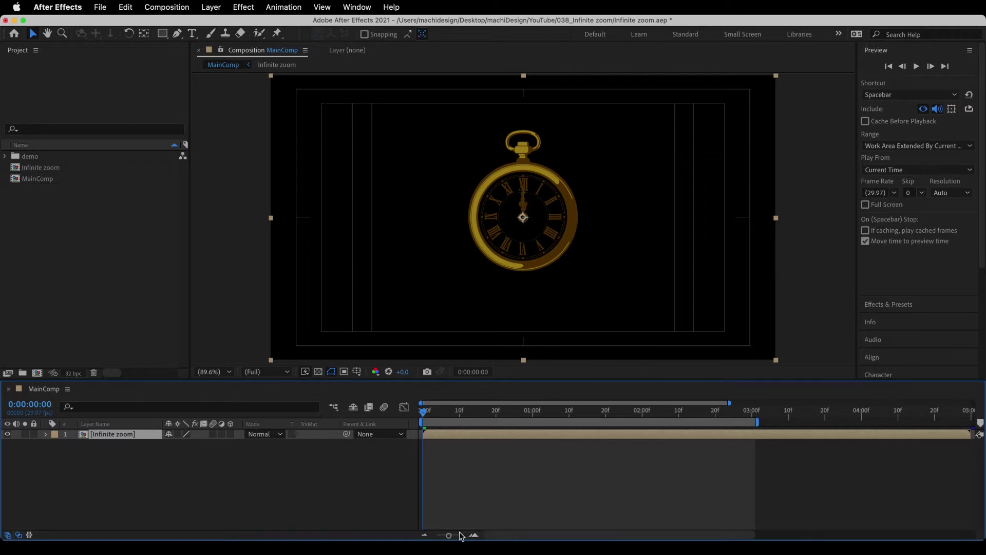
- Enable time remapping on the Infinite zoom layer, with a keyframe at 0:00:03:00 replacing the end keyframe at five seconds
{"action": "left_click", "coordinate": [211, 7]}
{"action": "mouse_move", "coordinate": [240, 170]}
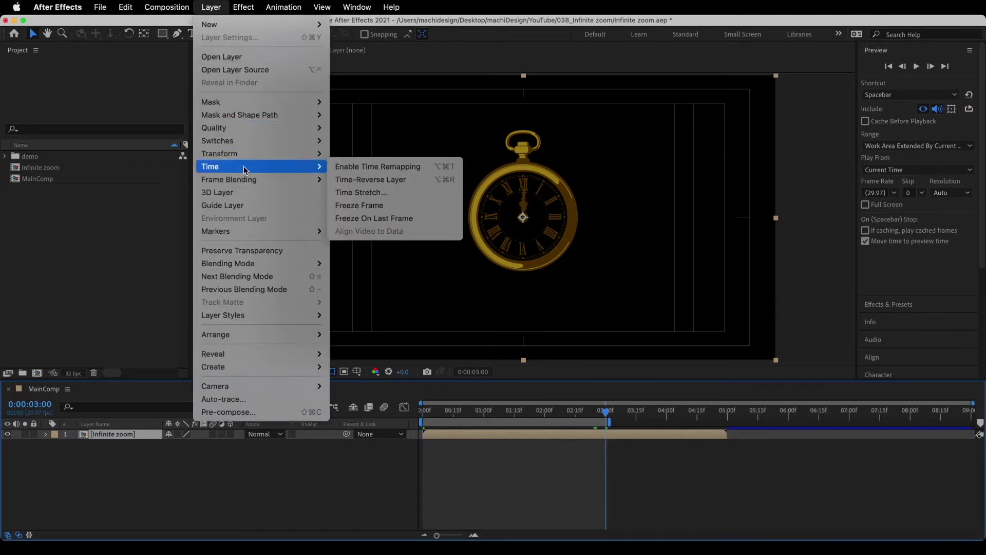
{"action": "left_click", "coordinate": [378, 167]}
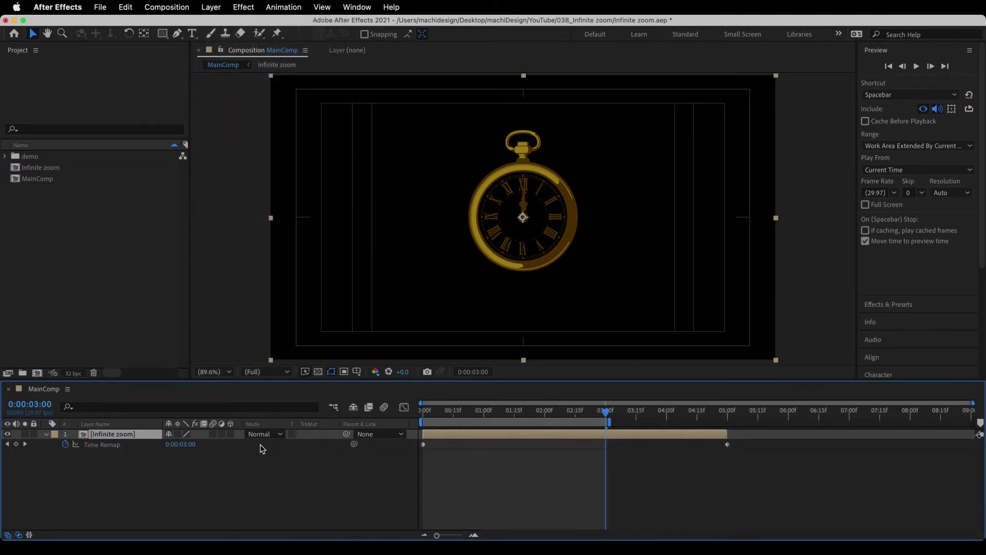
{"action": "left_click", "coordinate": [16, 444]}
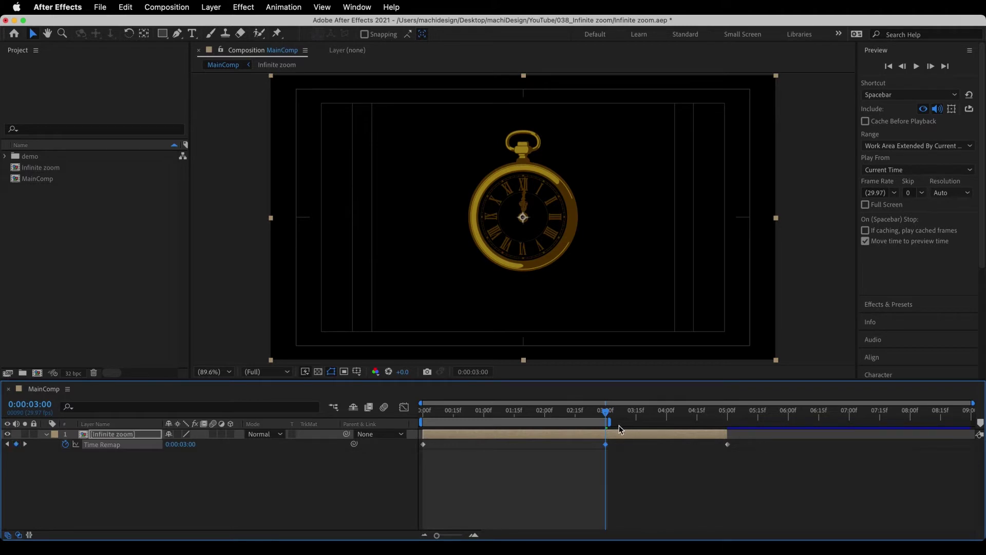
{"action": "left_click", "coordinate": [727, 444]}
{"action": "key", "text": "Delete"}
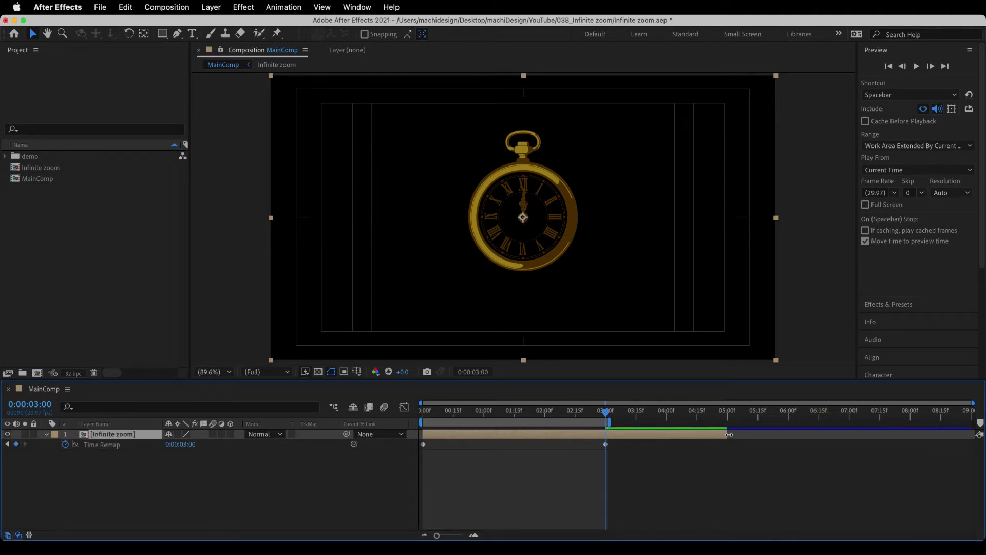
- Extend the Infinite zoom layer and the work area to the end of the nine-second composition
{"action": "left_click_drag", "start_coordinate": [729, 435], "coordinate": [976, 434]}
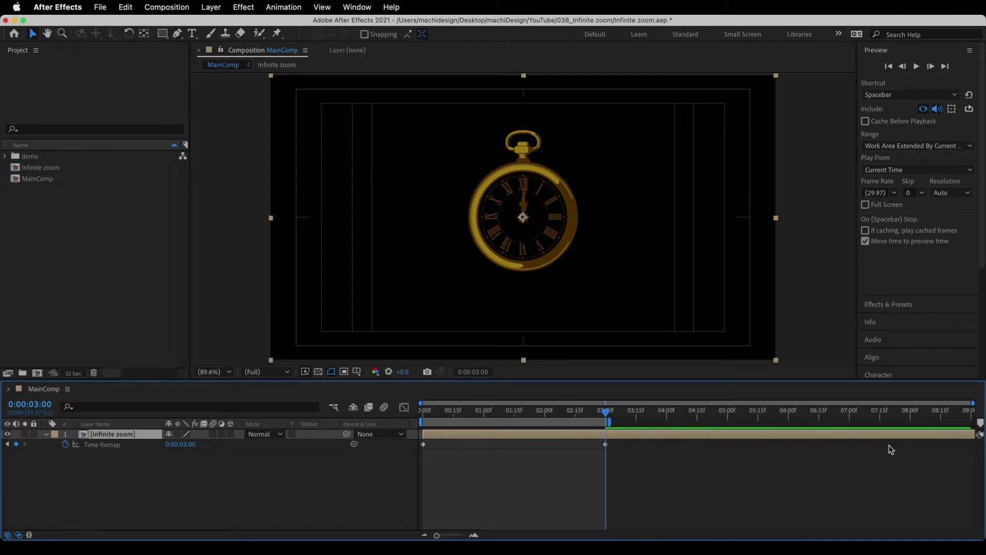
{"action": "left_click_drag", "start_coordinate": [611, 422], "coordinate": [972, 422]}
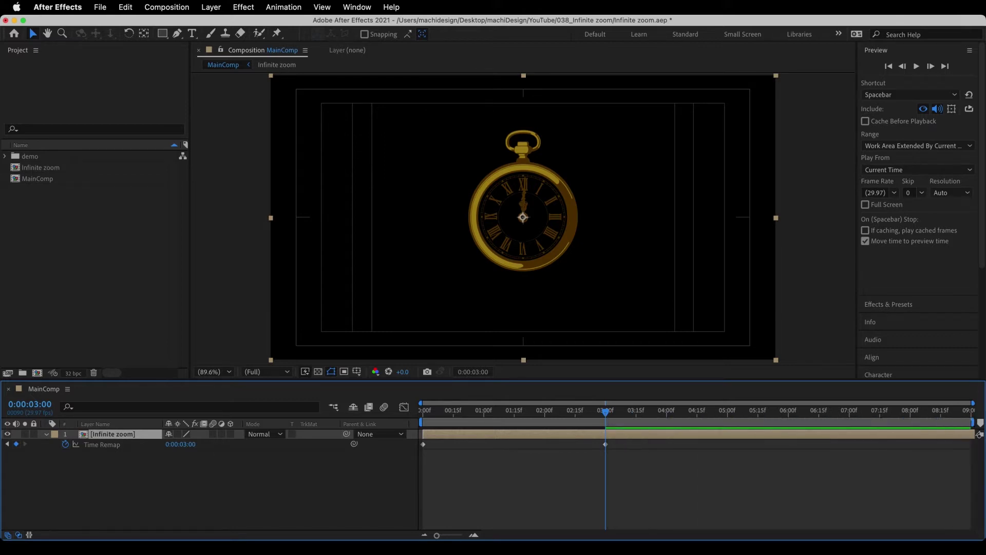
- Add the expression loopOut(type = "cycle", numKeyframes = 0) to the Infinite zoom layer's Time Remap
{"action": "left_click", "coordinate": [66, 444], "text": "alt"}
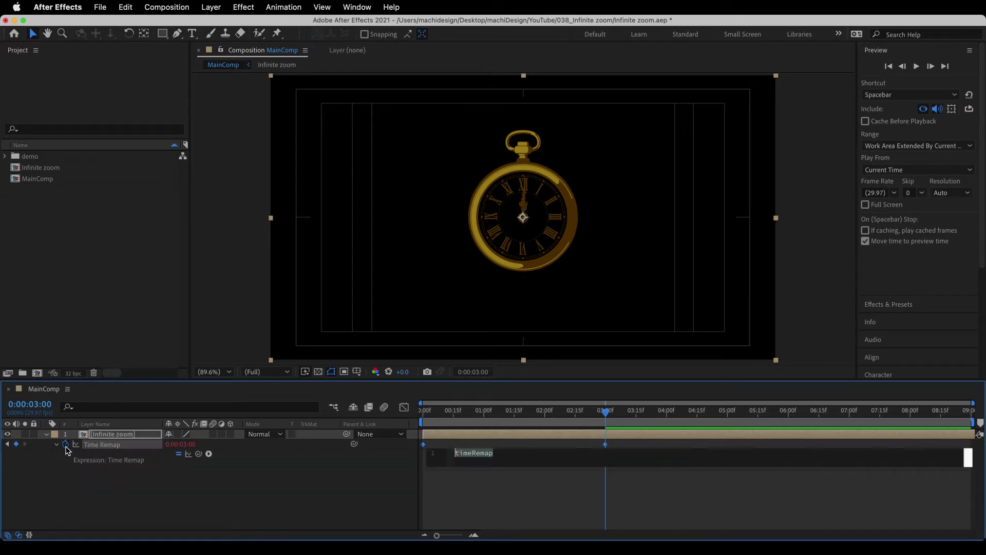
{"action": "left_click", "coordinate": [209, 454]}
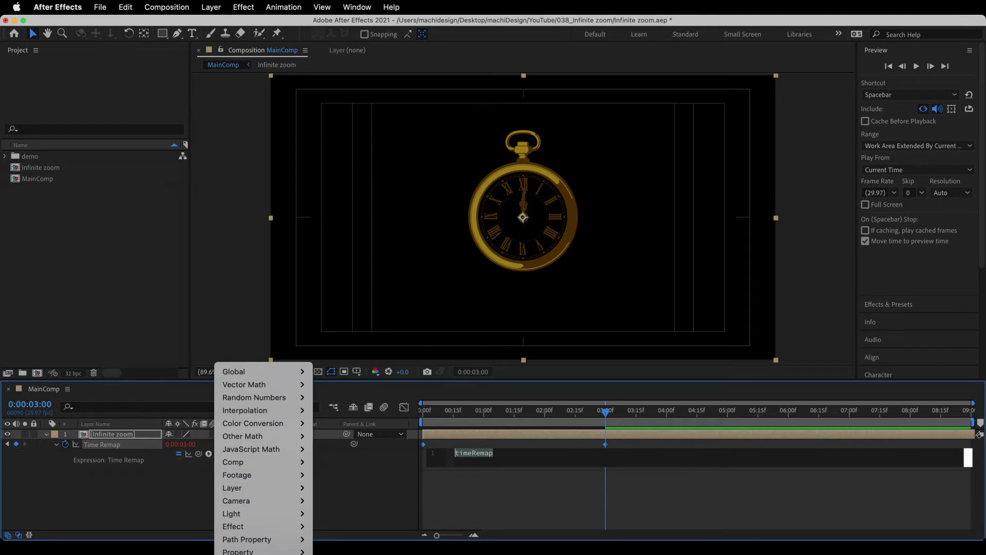
{"action": "mouse_move", "coordinate": [267, 552]}
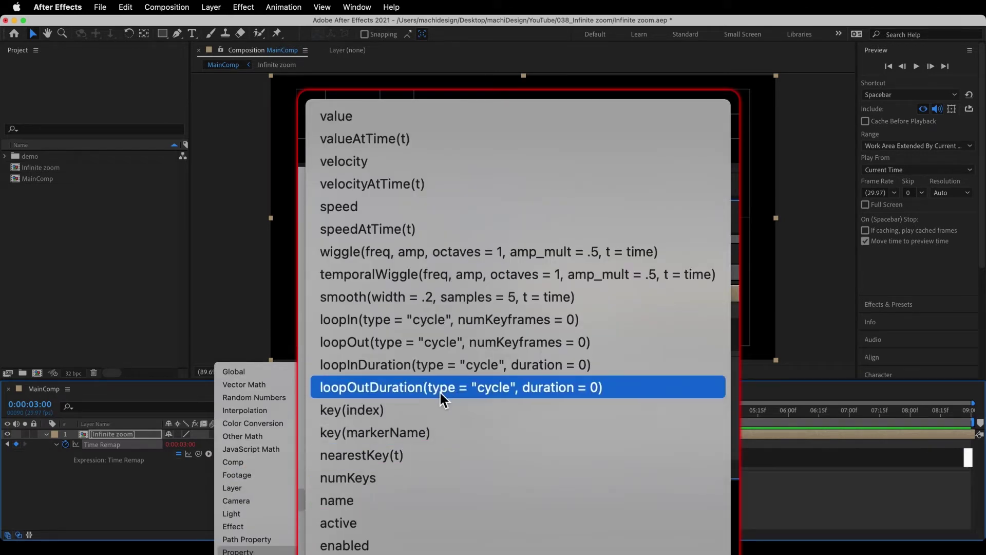
{"action": "left_click", "coordinate": [446, 341]}
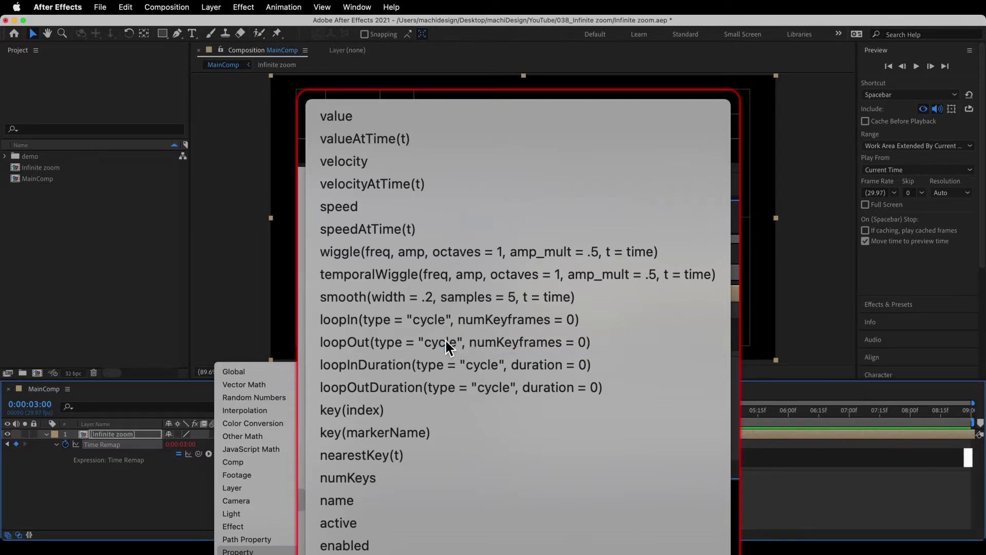
{"action": "left_click", "coordinate": [671, 494]}
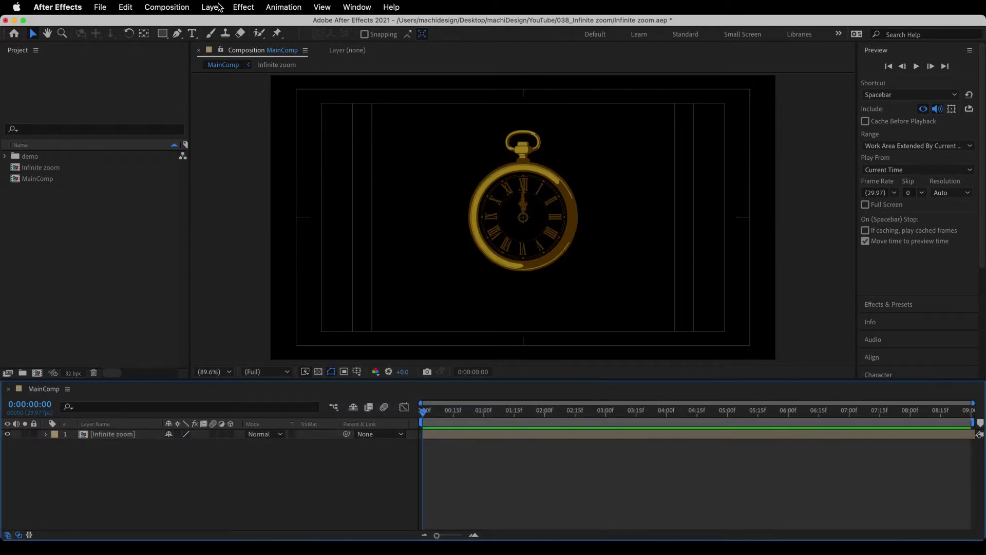
- Add a white 1920 × 1080 px solid named BG, move it beneath the Infinite zoom layer, and preview the animation
{"action": "left_click", "coordinate": [211, 6]}
{"action": "mouse_move", "coordinate": [211, 24]}
{"action": "left_click", "coordinate": [415, 36]}
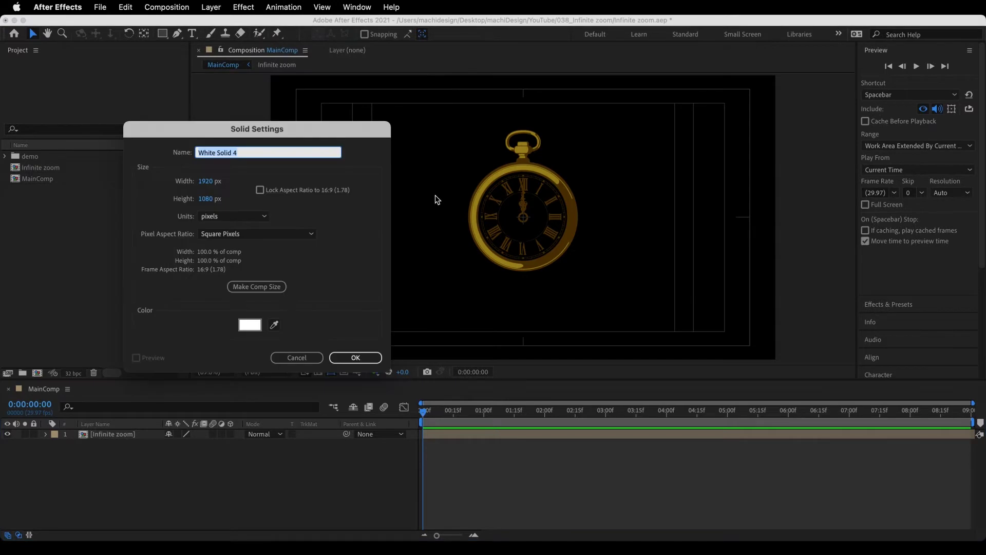
{"action": "type", "text": "BG"}
{"action": "key", "text": "Return"}
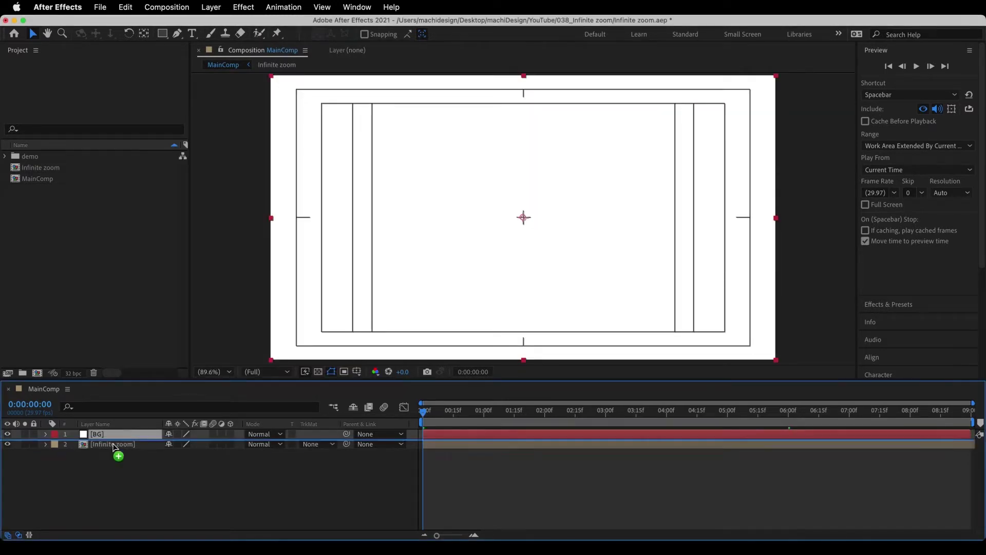
{"action": "left_click_drag", "start_coordinate": [115, 436], "coordinate": [114, 449]}
{"action": "left_click", "coordinate": [556, 497]}
{"action": "key", "text": "space"}
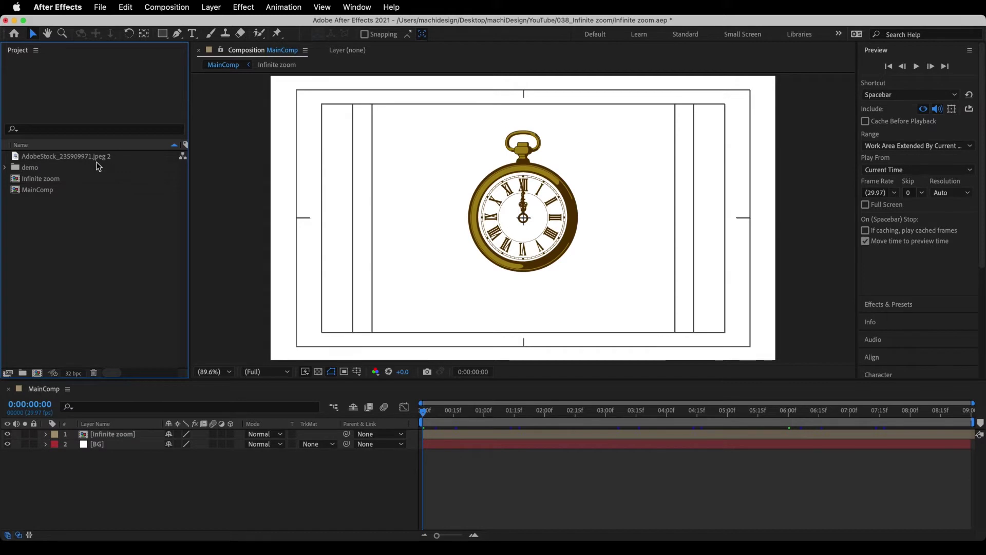
- Create a composition from the AdobeStock_235909971.jpeg 2 image and check its composition settings
{"action": "left_click_drag", "start_coordinate": [81, 156], "coordinate": [37, 373]}
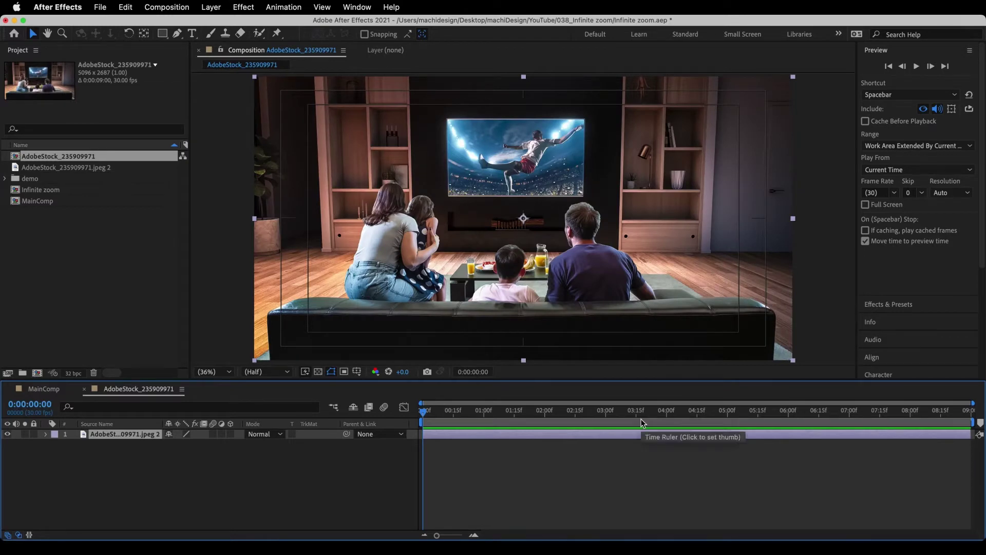
{"action": "left_click", "coordinate": [175, 7]}
{"action": "left_click", "coordinate": [272, 44]}
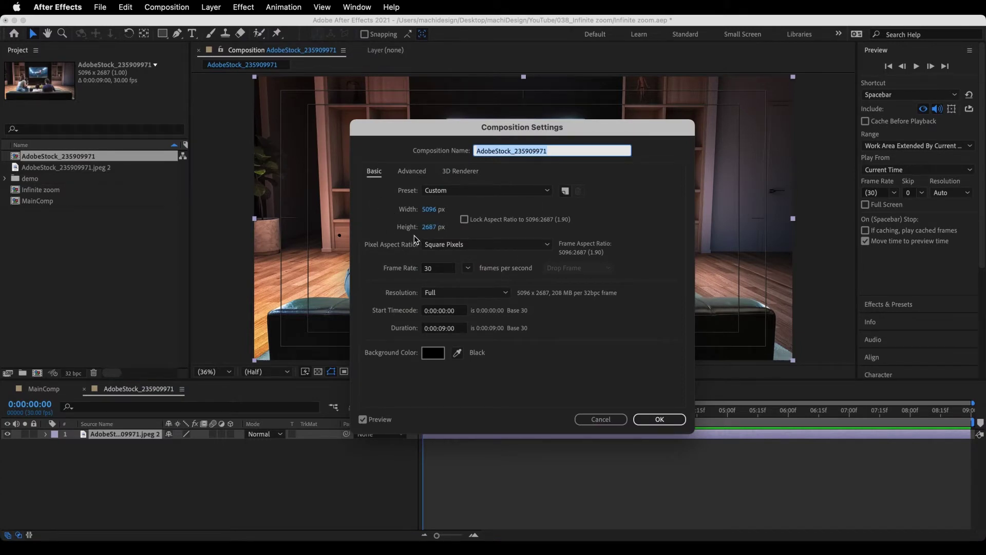
{"action": "left_click", "coordinate": [659, 419]}
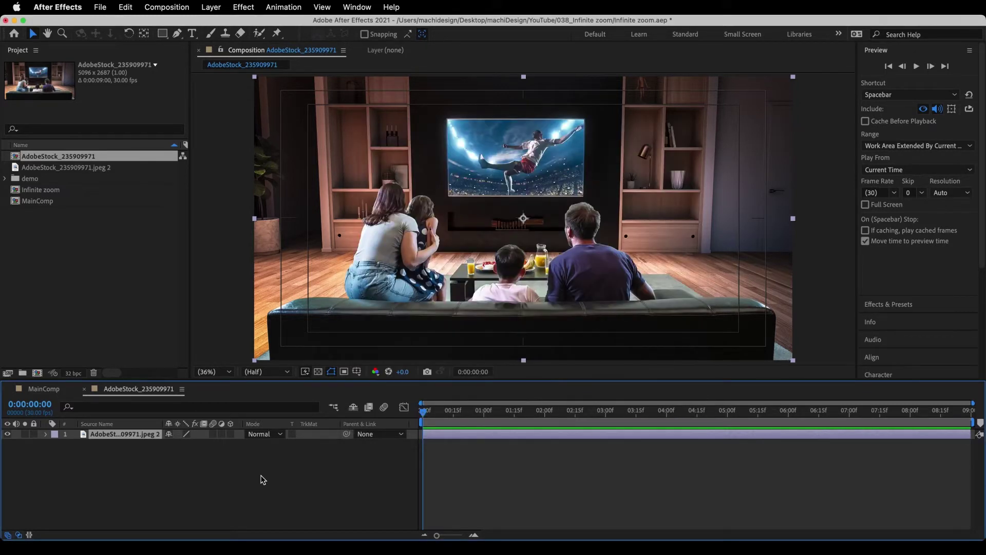
- Add a rectangle on a separate shape layer above the image and set its size to 1920 × 1080
{"action": "left_click", "coordinate": [222, 478]}
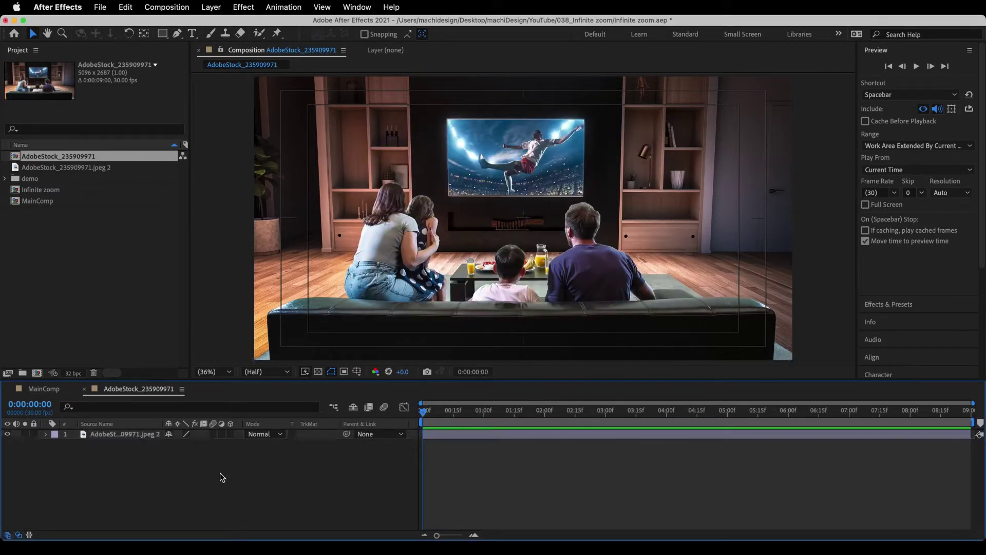
{"action": "double_click", "coordinate": [163, 34]}
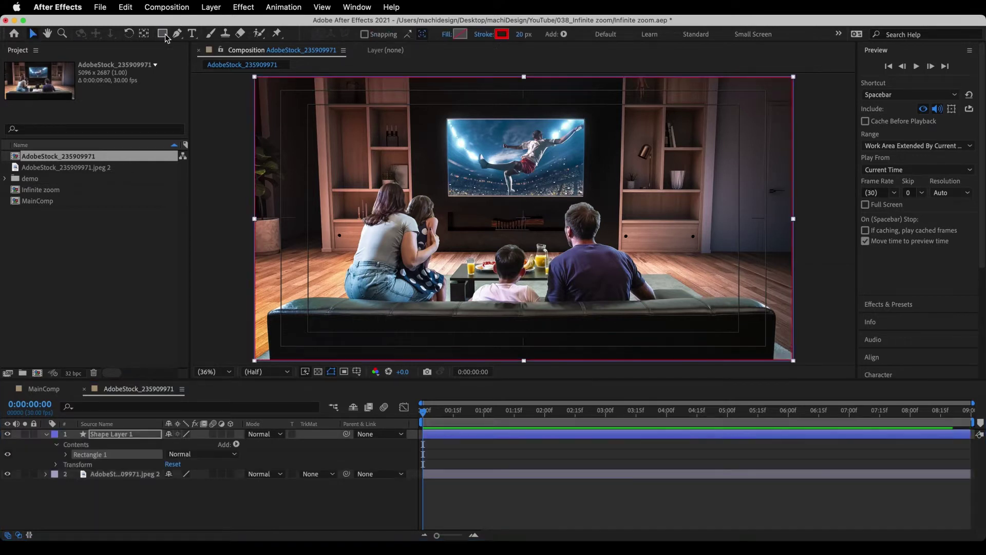
{"action": "left_click", "coordinate": [67, 455]}
{"action": "left_click", "coordinate": [76, 464]}
{"action": "left_click", "coordinate": [186, 474]}
{"action": "type", "text": "1920"}
{"action": "key", "text": "Tab"}
{"action": "type", "text": "10"}
{"action": "key", "text": "Return"}
- Rename the rectangle's shape layer as FHD
{"action": "left_click", "coordinate": [47, 434]}
{"action": "key", "text": "Return"}
{"action": "type", "text": "FHD"}
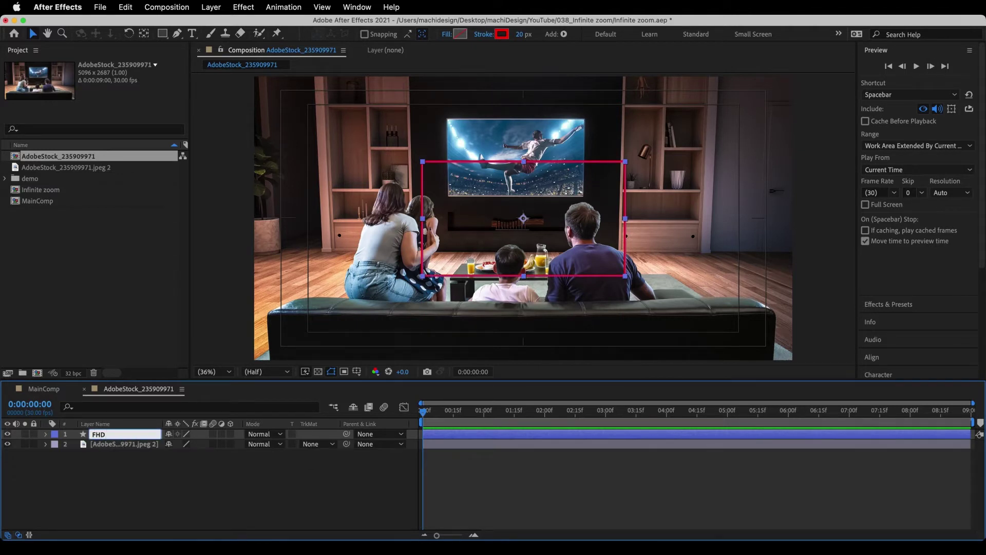
{"action": "key", "text": "Return"}
- End the work area at 0:00:03:00 and add a null object named ZOOM1 directly above the image layer
{"action": "key", "text": "F2"}
{"action": "left_click_drag", "start_coordinate": [424, 417], "coordinate": [607, 435]}
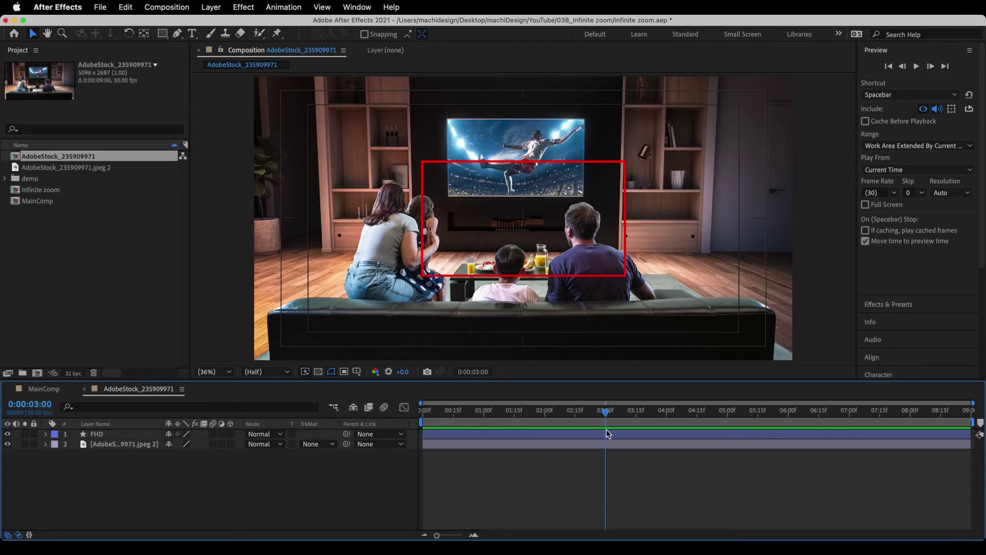
{"action": "left_click", "coordinate": [128, 445]}
{"action": "left_click", "coordinate": [211, 7]}
{"action": "mouse_move", "coordinate": [216, 25]}
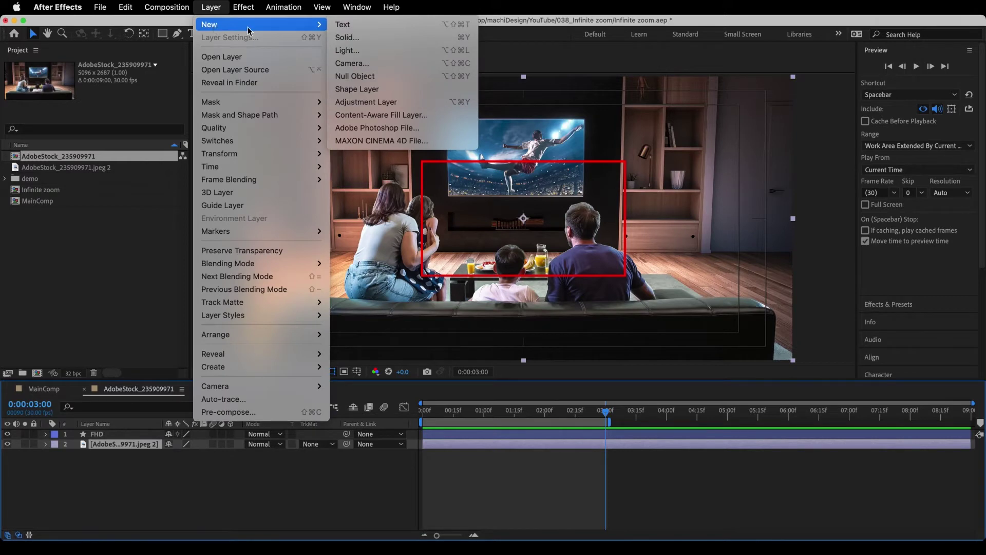
{"action": "left_click", "coordinate": [358, 76]}
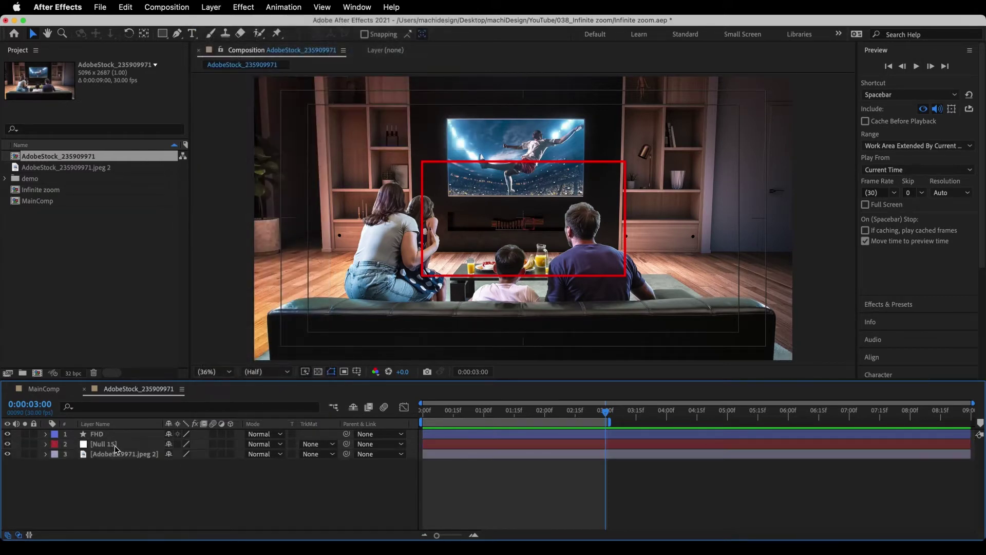
{"action": "key", "text": "Return"}
{"action": "type", "text": "Z"}
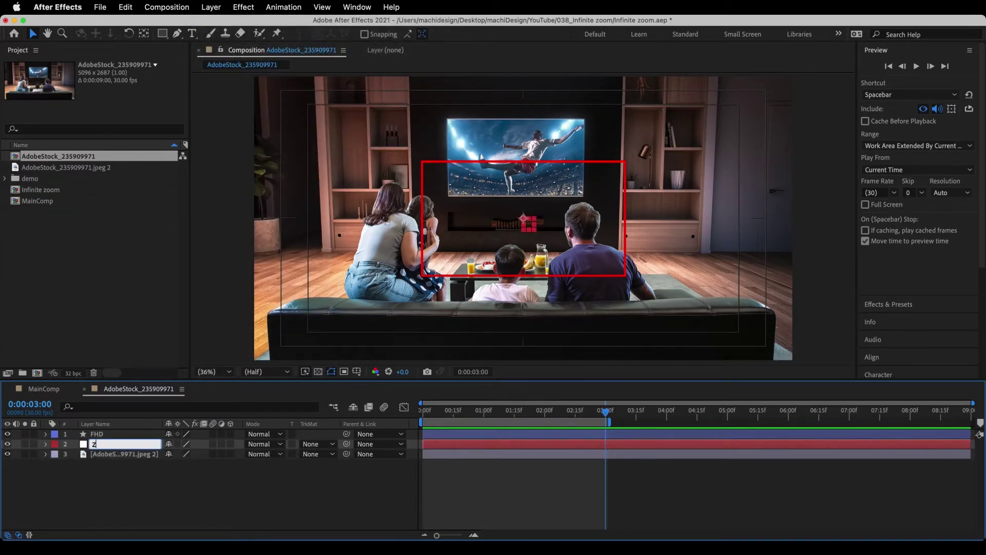
{"action": "type", "text": "OOM1"}
{"action": "key", "text": "Return"}
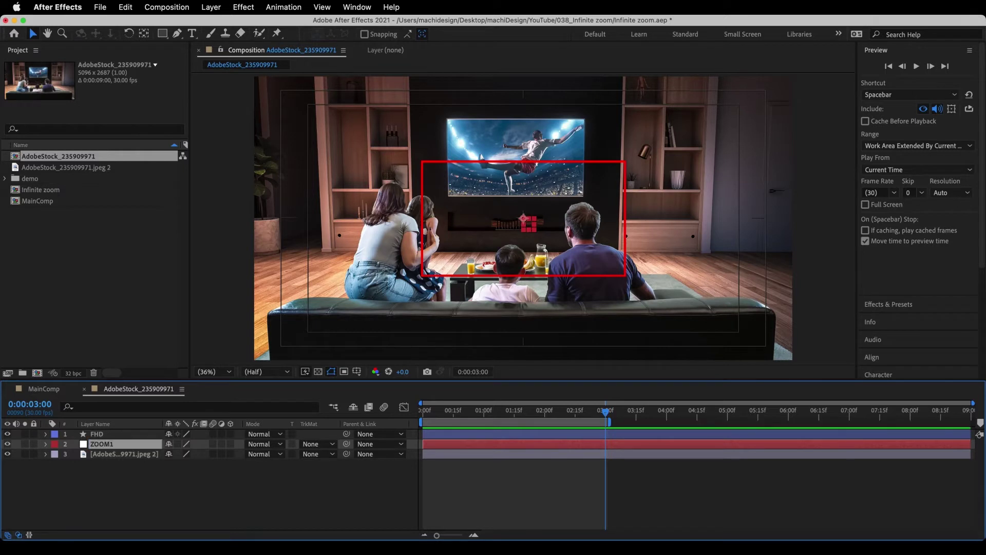
- Give the ZOOM1 null and the image layer a yellow label
{"action": "left_click", "coordinate": [115, 455]}
{"action": "left_click", "coordinate": [55, 445]}
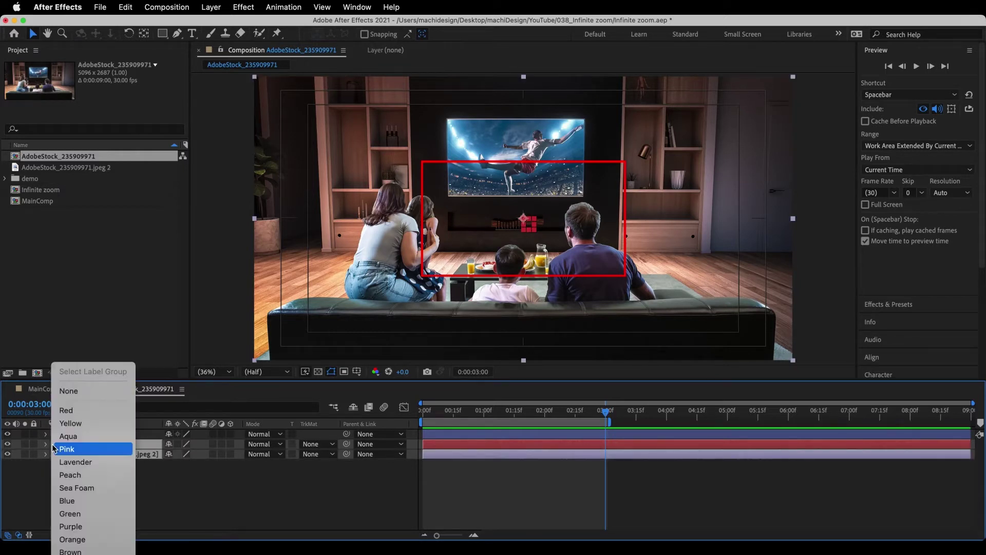
{"action": "left_click", "coordinate": [70, 423]}
- Centre the TV screen and the image's anchor point in the red FHD frame, and enlarge the image until the screen slightly overfills the frame
{"action": "left_click", "coordinate": [552, 453]}
{"action": "left_click_drag", "start_coordinate": [560, 204], "coordinate": [567, 266]}
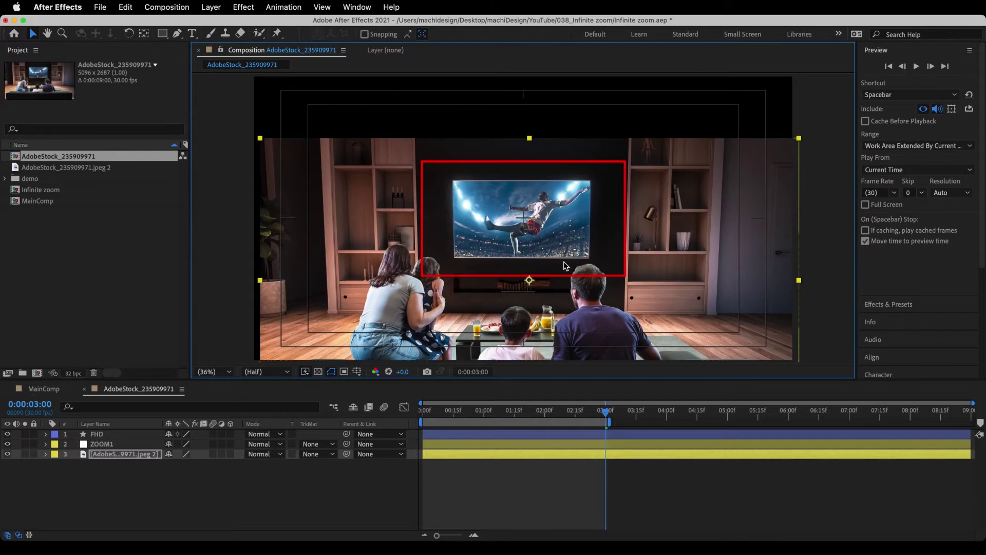
{"action": "key", "text": "y"}
{"action": "key", "text": "v"}
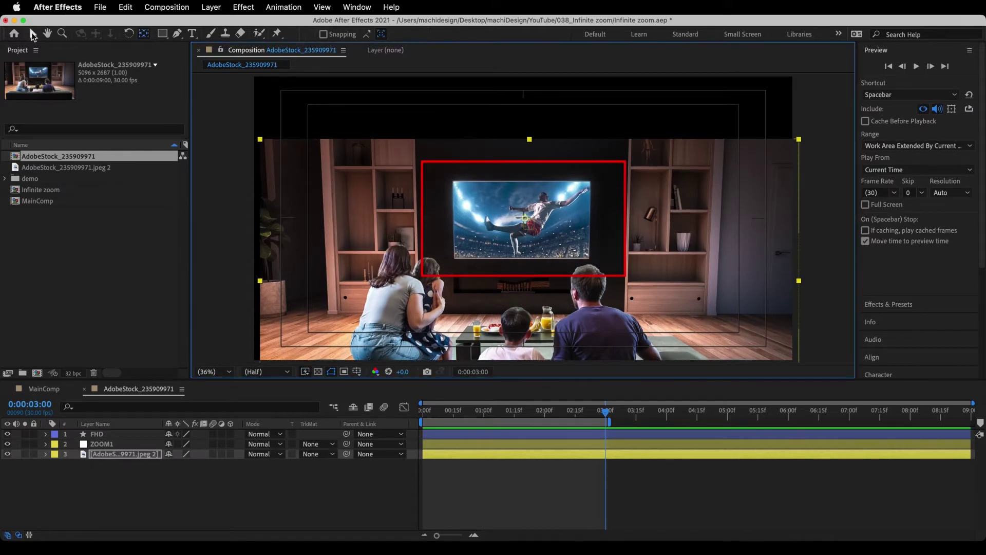
{"action": "left_click_drag", "start_coordinate": [530, 139], "coordinate": [528, 90]}
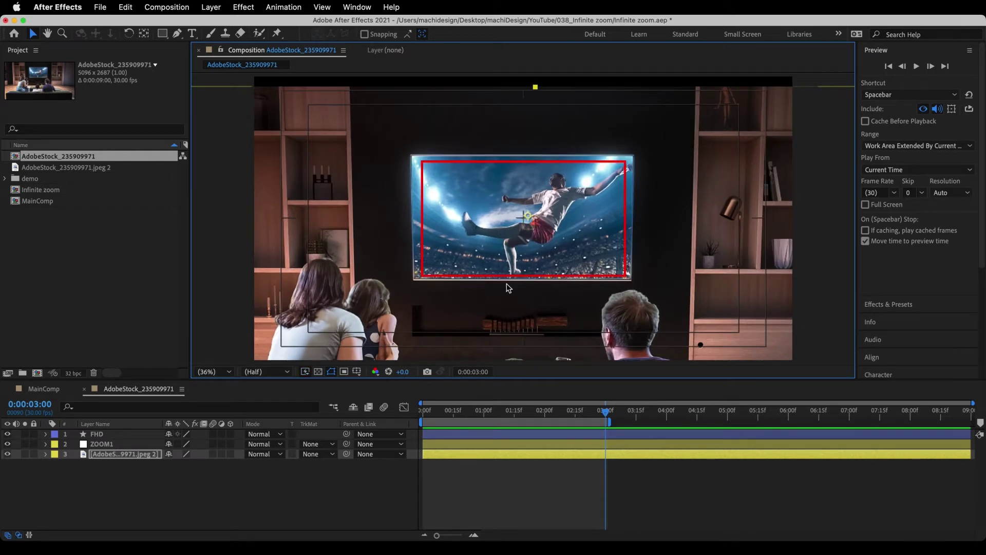
- Parent the image layer to the ZOOM1 null and add Position and Scale keyframes to the null at 0:00:03:00
{"action": "left_click", "coordinate": [109, 444]}
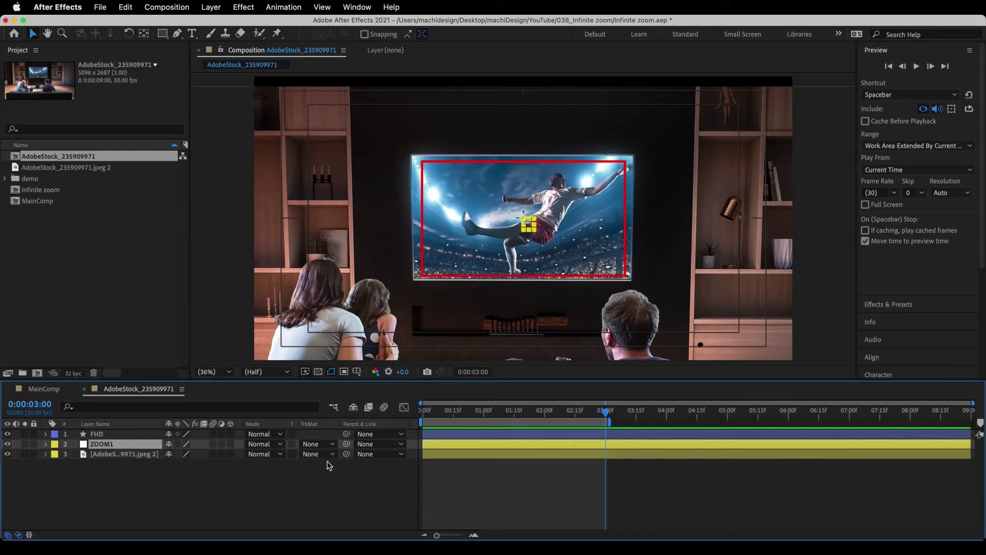
{"action": "left_click_drag", "start_coordinate": [347, 454], "coordinate": [117, 446]}
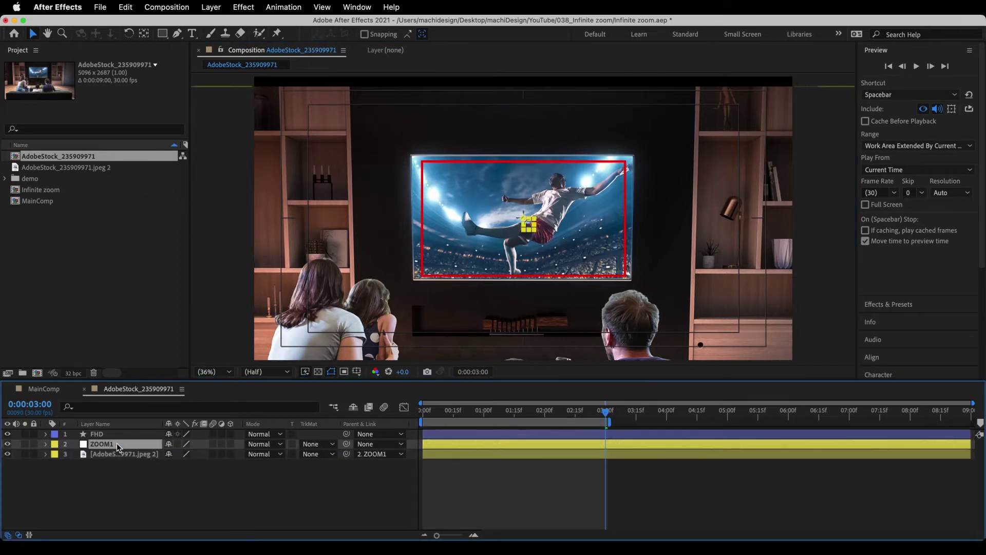
{"action": "left_click", "coordinate": [46, 445]}
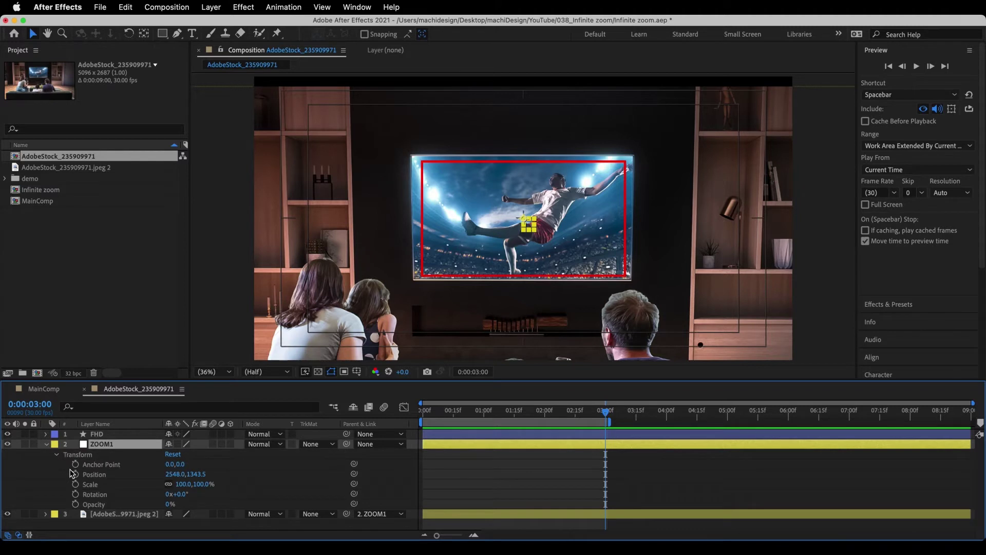
{"action": "left_click", "coordinate": [76, 474]}
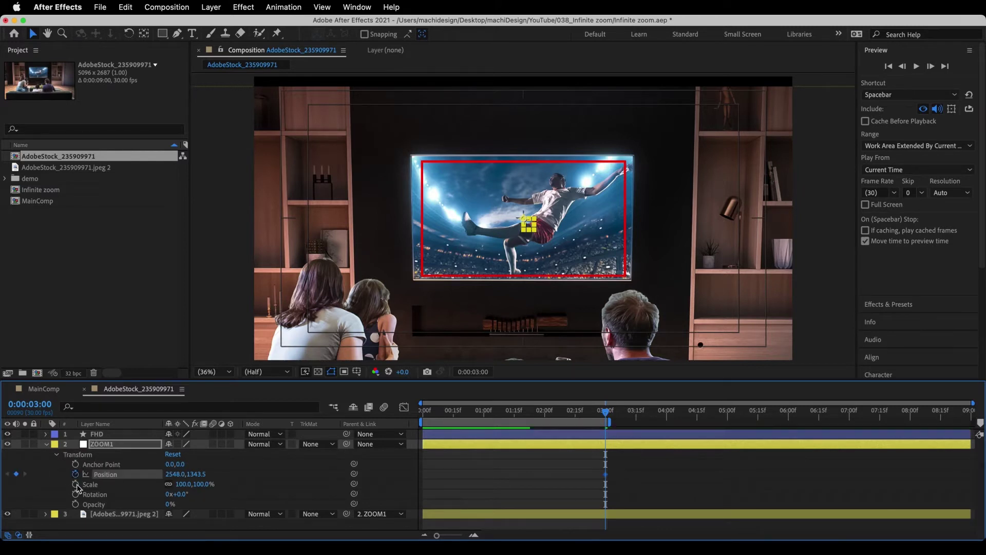
{"action": "left_click", "coordinate": [76, 485]}
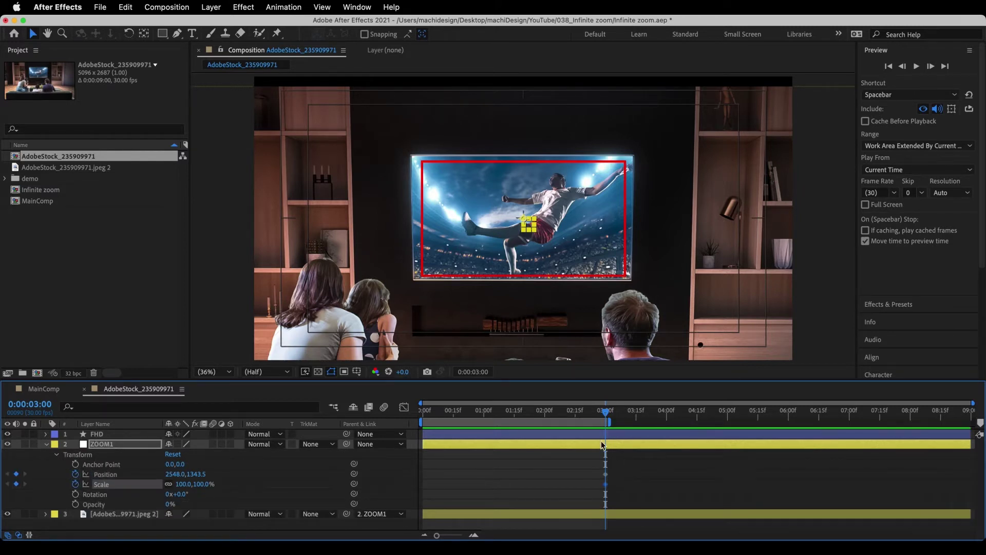
- At 0:00:00:00, set the ZOOM1 null's Scale to 29% and its Position to 2548.0, 1091.5 so the image covers the red frame
{"action": "left_click_drag", "start_coordinate": [606, 415], "coordinate": [422, 416]}
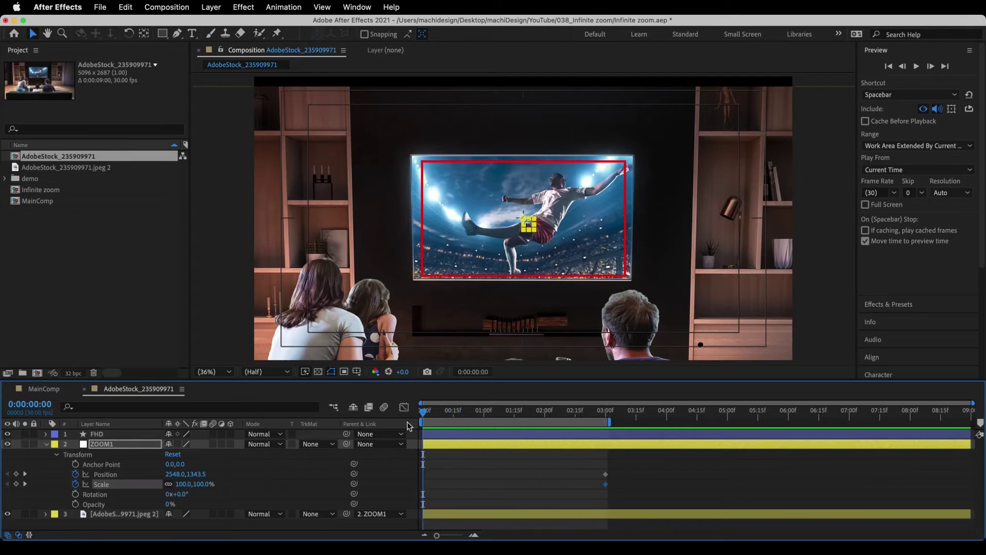
{"action": "left_click_drag", "start_coordinate": [197, 484], "coordinate": [164, 494]}
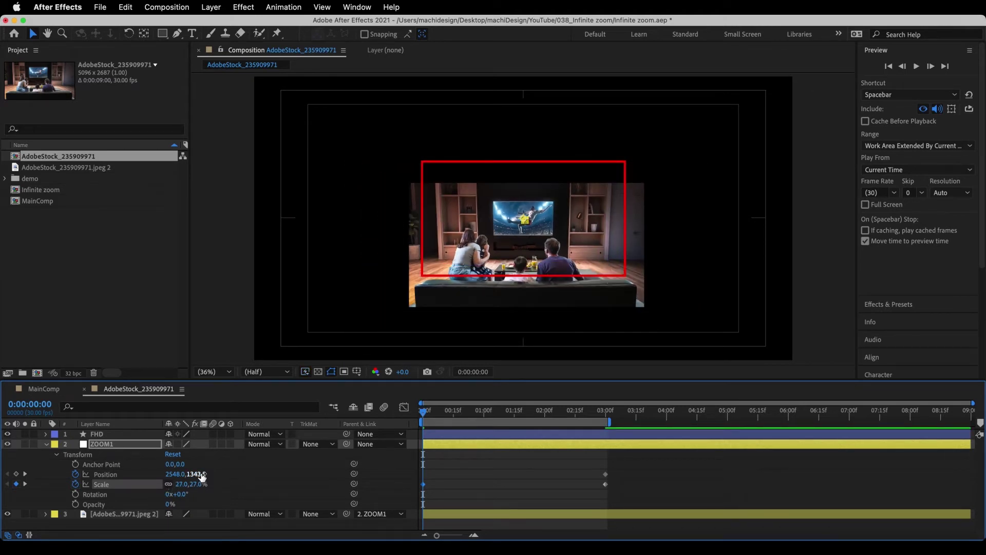
{"action": "mouse_move", "coordinate": [200, 477]}
{"action": "left_mouse_down"}
{"action": "mouse_move", "coordinate": [176, 480]}
{"action": "mouse_move", "coordinate": [198, 477]}
{"action": "mouse_move", "coordinate": [197, 485]}
{"action": "left_mouse_up"}
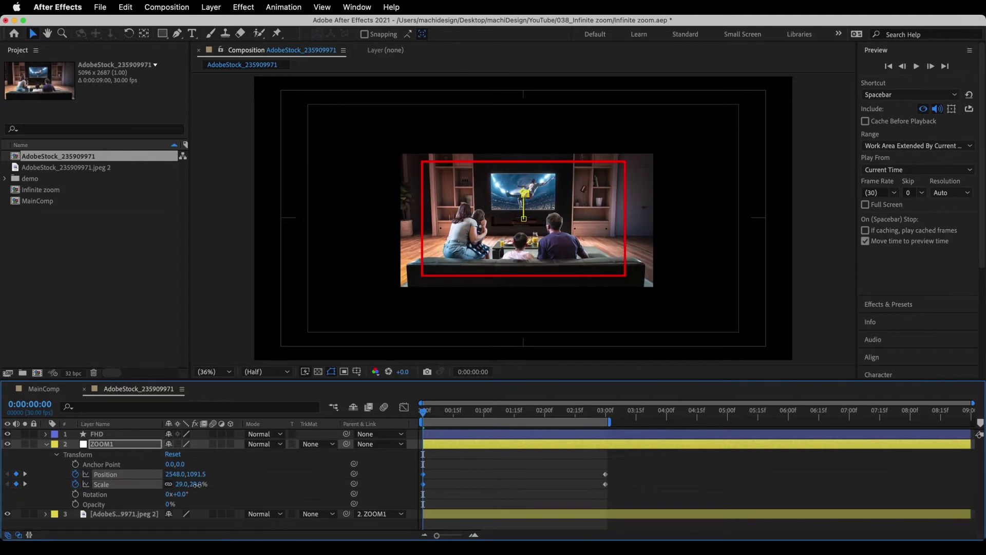
{"action": "left_click_drag", "start_coordinate": [198, 485], "coordinate": [196, 485]}
{"action": "left_click", "coordinate": [459, 474]}
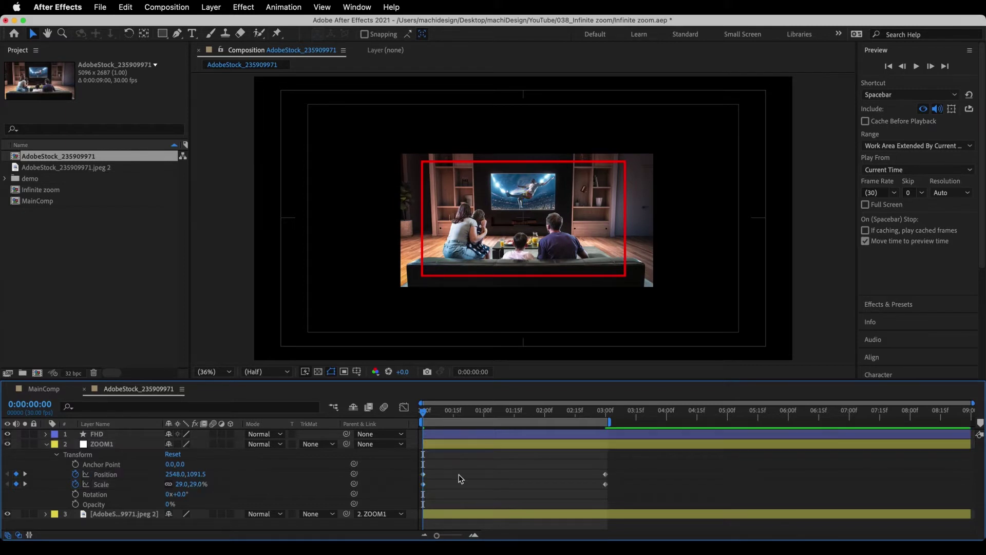
- Apply Easy Ease Out to the ZOOM1 null's first Position keyframe and Easy Ease In to its last one
{"action": "right_click", "coordinate": [423, 478]}
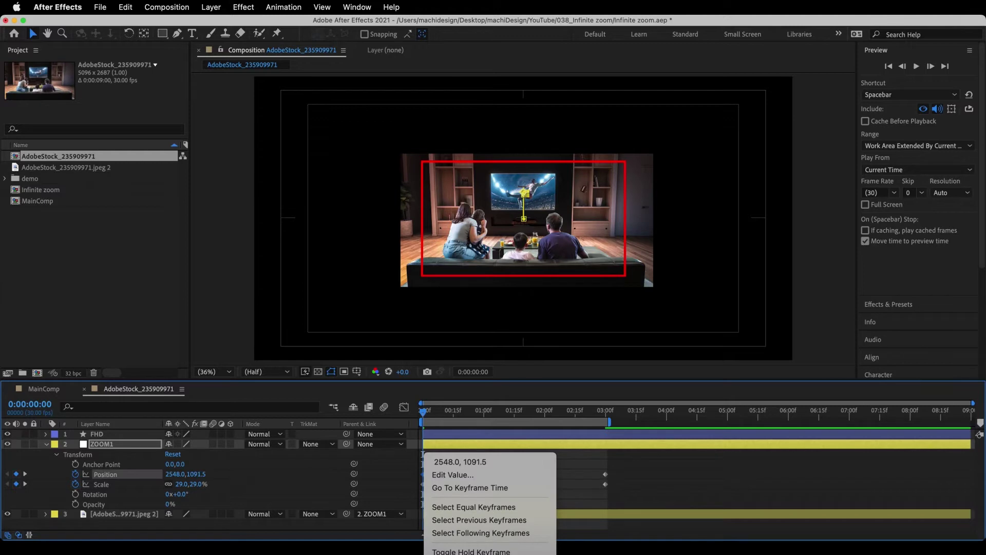
{"action": "mouse_move", "coordinate": [470, 554]}
{"action": "left_click", "coordinate": [610, 553]}
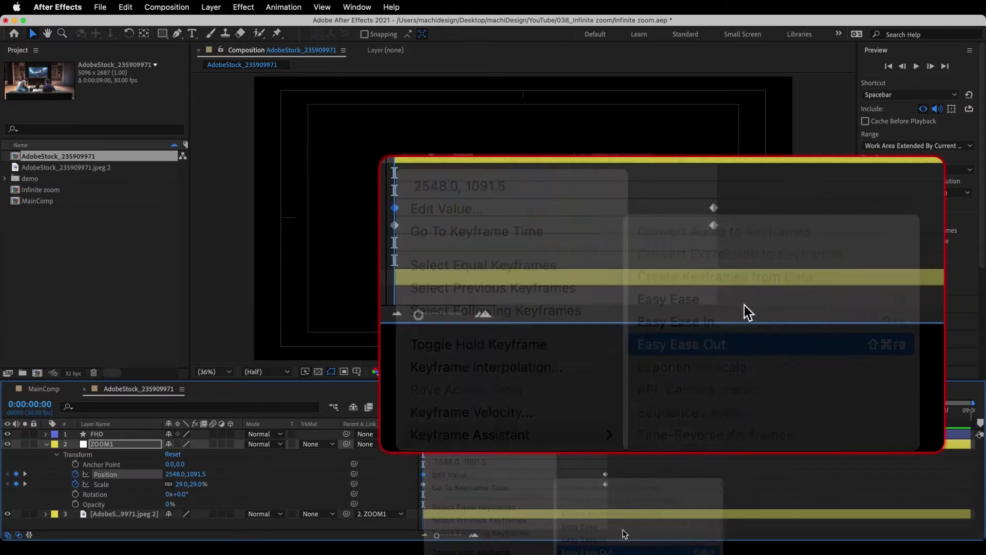
{"action": "right_click", "coordinate": [606, 474]}
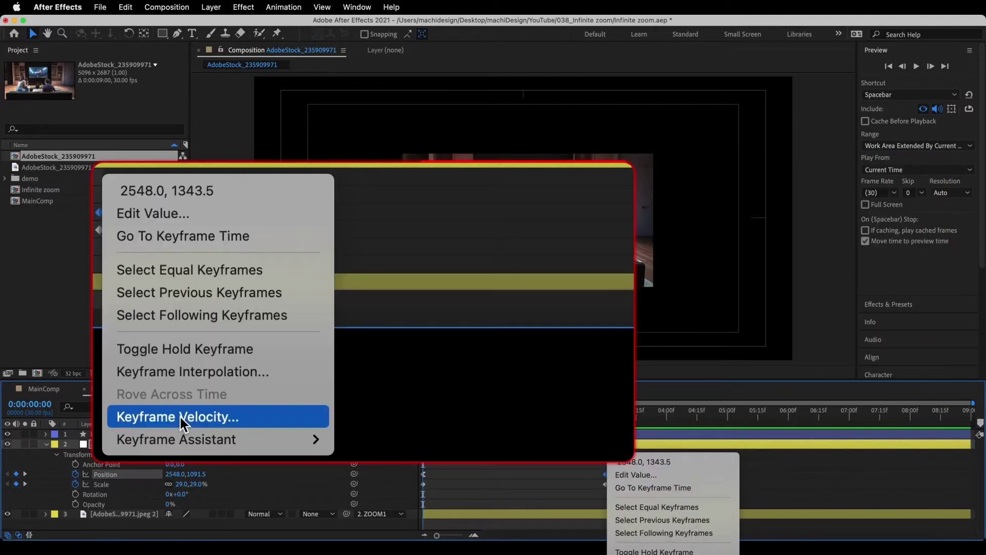
{"action": "mouse_move", "coordinate": [652, 554]}
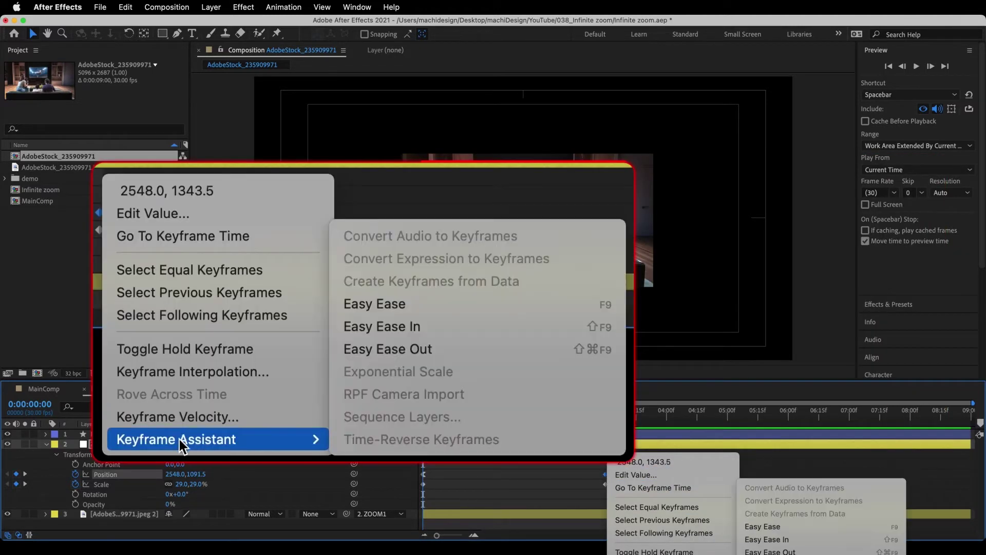
{"action": "left_click", "coordinate": [791, 541]}
- Apply Exponential Scale to the ZOOM1 null's Scale keyframes and show the animation curves in the Graph Editor
{"action": "left_click", "coordinate": [130, 484]}
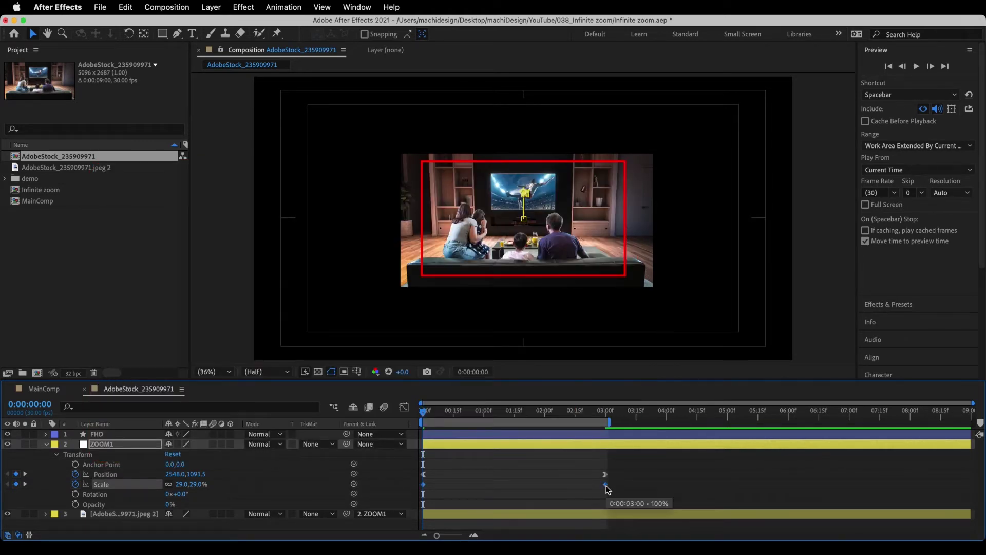
{"action": "right_click", "coordinate": [606, 486]}
{"action": "mouse_move", "coordinate": [176, 442]}
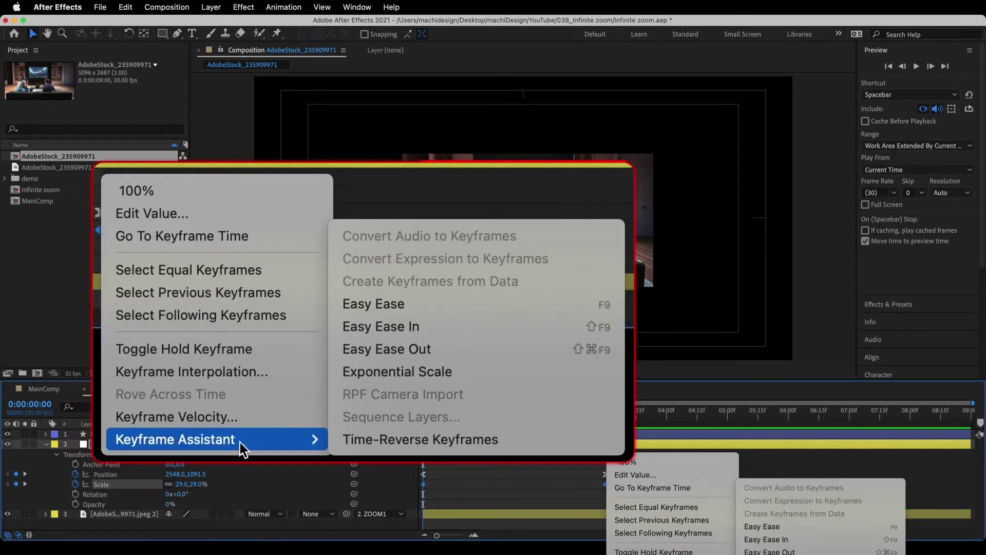
{"action": "left_click", "coordinate": [406, 372]}
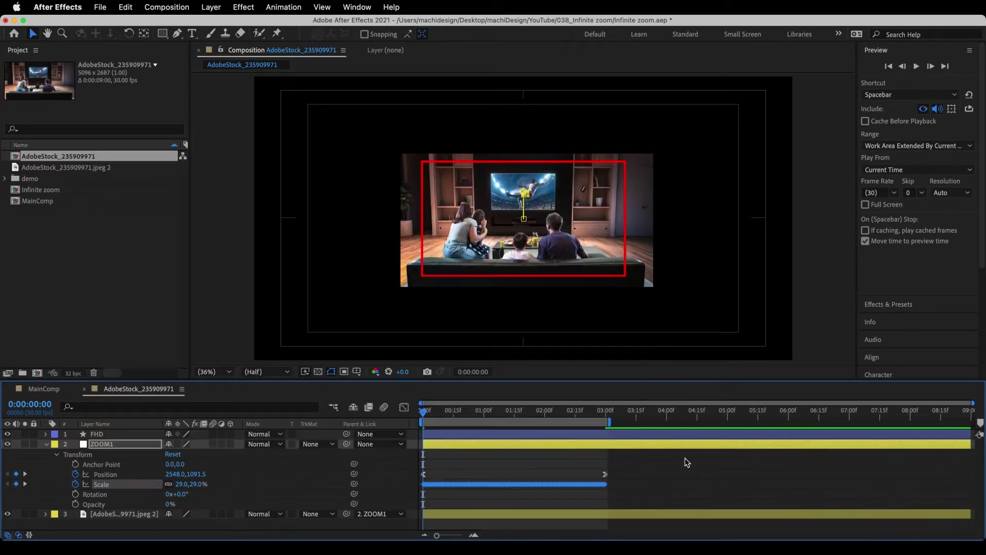
{"action": "left_click", "coordinate": [404, 407]}
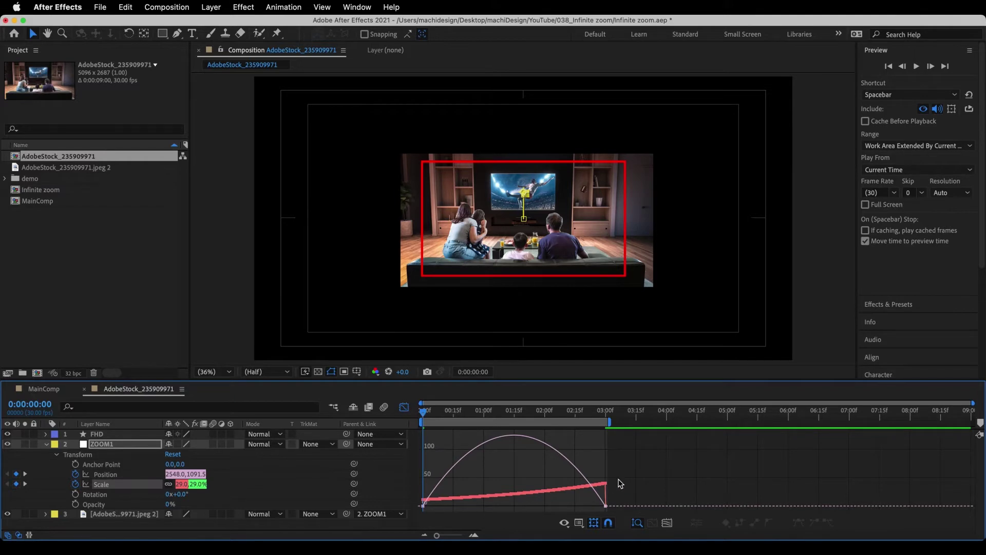
- Leave the Graph Editor and preview the ZOOM1 zoom animation into the TV
{"action": "key", "text": "shift+F3"}
{"action": "key", "text": "space"}
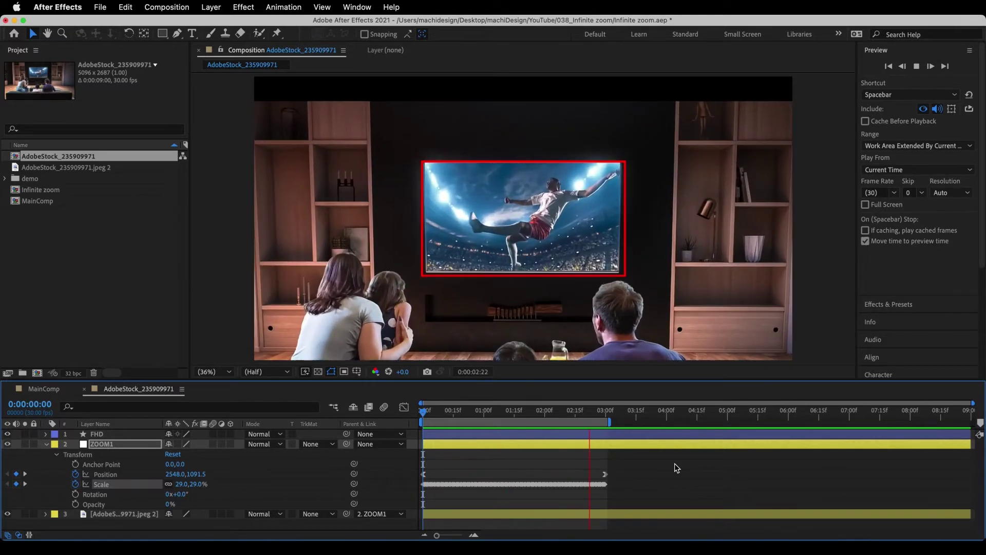
{"action": "key", "text": "space"}
- Create a white 5096 x 2687 px solid named Mask directly above the living-room image layer
{"action": "left_click", "coordinate": [46, 444]}
{"action": "left_click", "coordinate": [109, 456]}
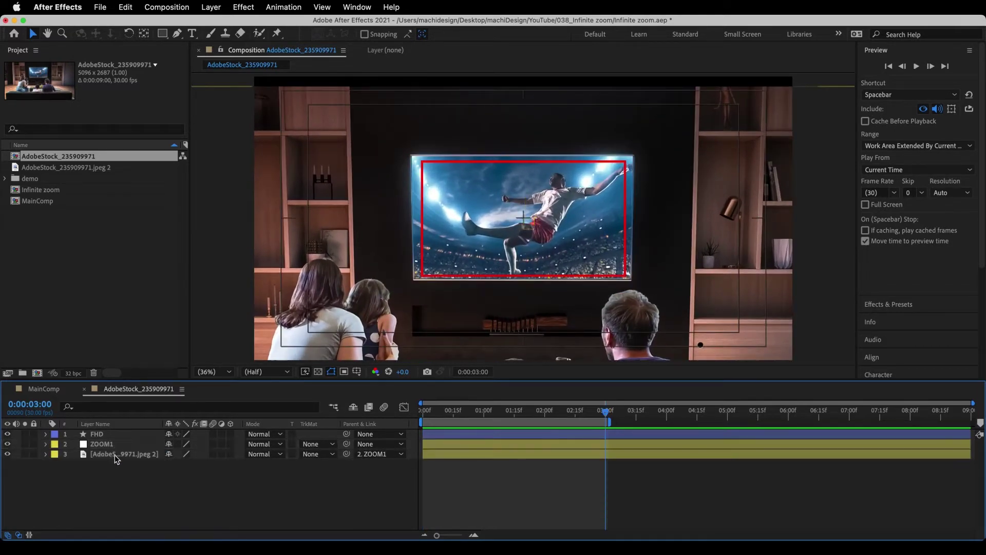
{"action": "left_click", "coordinate": [206, 7]}
{"action": "mouse_move", "coordinate": [211, 27]}
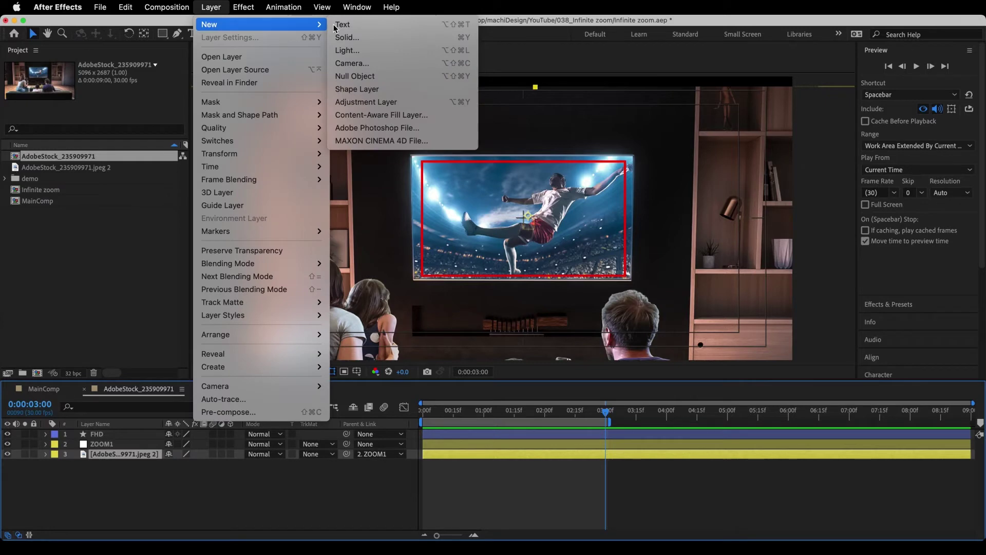
{"action": "left_click", "coordinate": [362, 36]}
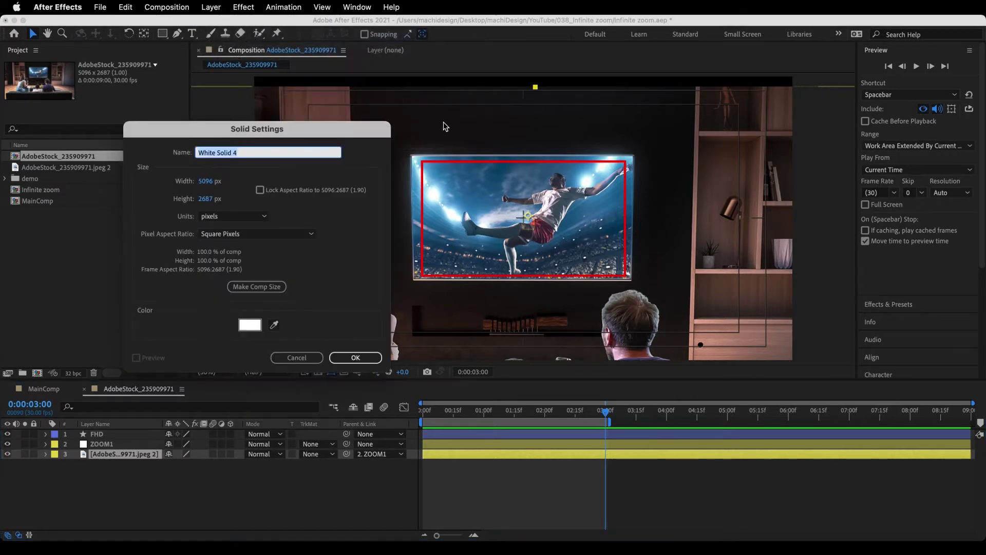
{"action": "type", "text": "Mask"}
{"action": "left_click", "coordinate": [356, 357]}
- Lower the Mask solid's Opacity to 29% so the TV shows through
{"action": "left_click", "coordinate": [46, 454]}
{"action": "left_click", "coordinate": [57, 464]}
{"action": "left_click_drag", "start_coordinate": [172, 514], "coordinate": [123, 515]}
- Draw a closed four-point mask on the Mask solid with the Pen tool, following the TV screen's corners
{"action": "left_click", "coordinate": [178, 34]}
{"action": "left_click", "coordinate": [411, 155]}
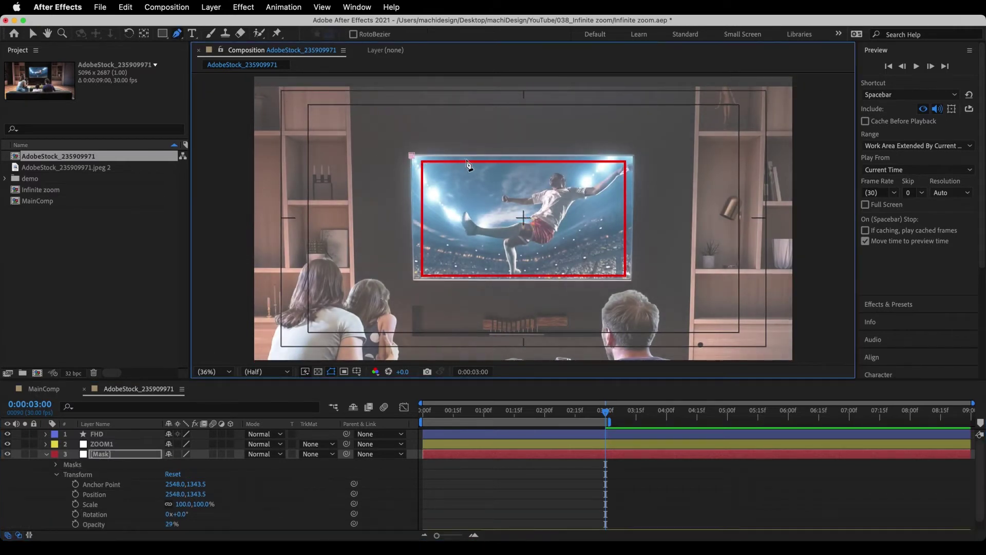
{"action": "left_click", "coordinate": [633, 156]}
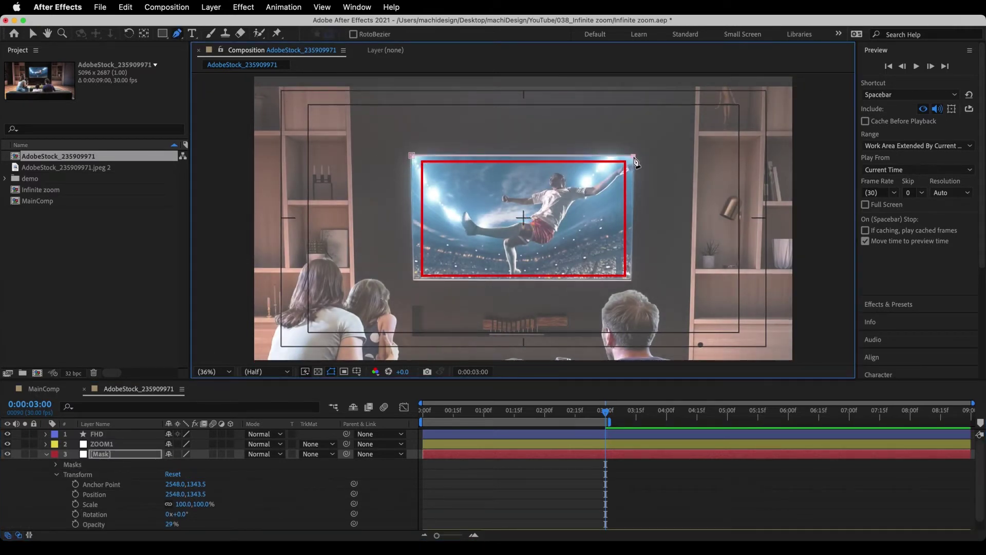
{"action": "left_click", "coordinate": [631, 280]}
{"action": "left_click", "coordinate": [415, 280]}
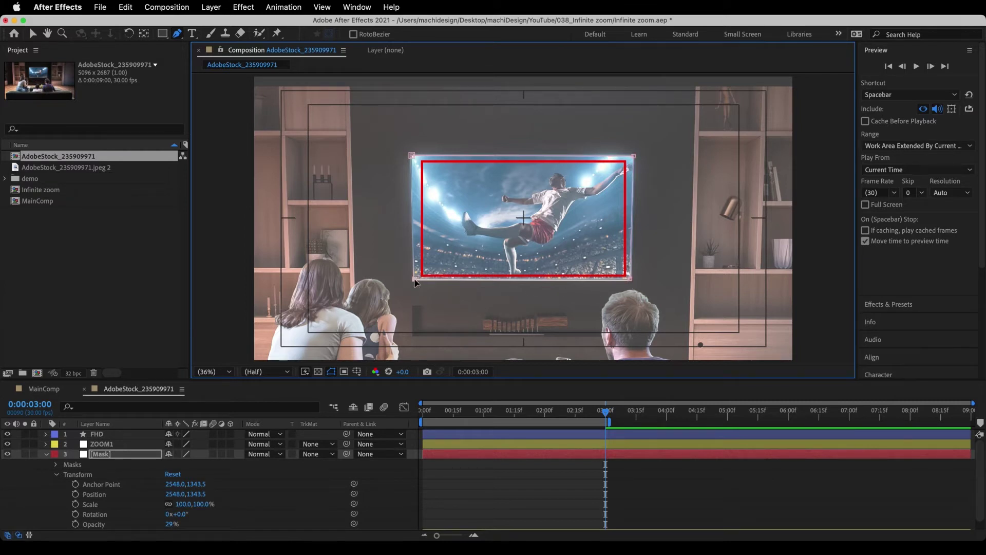
{"action": "left_click", "coordinate": [412, 155]}
- Restore the Mask solid to full opacity and parent it to the living-room image layer
{"action": "left_click_drag", "start_coordinate": [173, 524], "coordinate": [434, 510]}
{"action": "left_click", "coordinate": [46, 454]}
{"action": "left_click_drag", "start_coordinate": [347, 463], "coordinate": [101, 443]}
{"action": "left_click_drag", "start_coordinate": [348, 457], "coordinate": [118, 466]}
- Set the Mask layer's label color to Yellow
{"action": "left_click", "coordinate": [56, 455]}
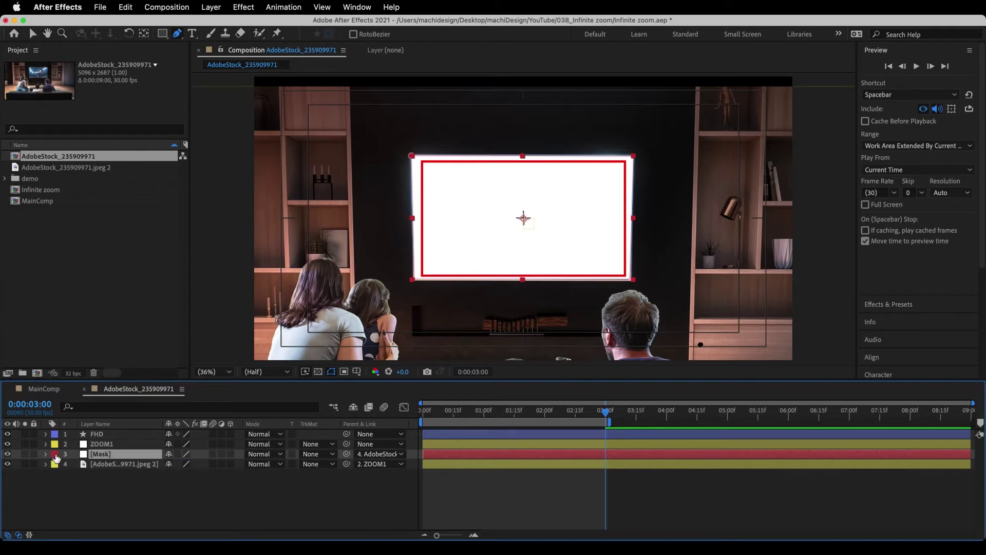
{"action": "left_click", "coordinate": [56, 456]}
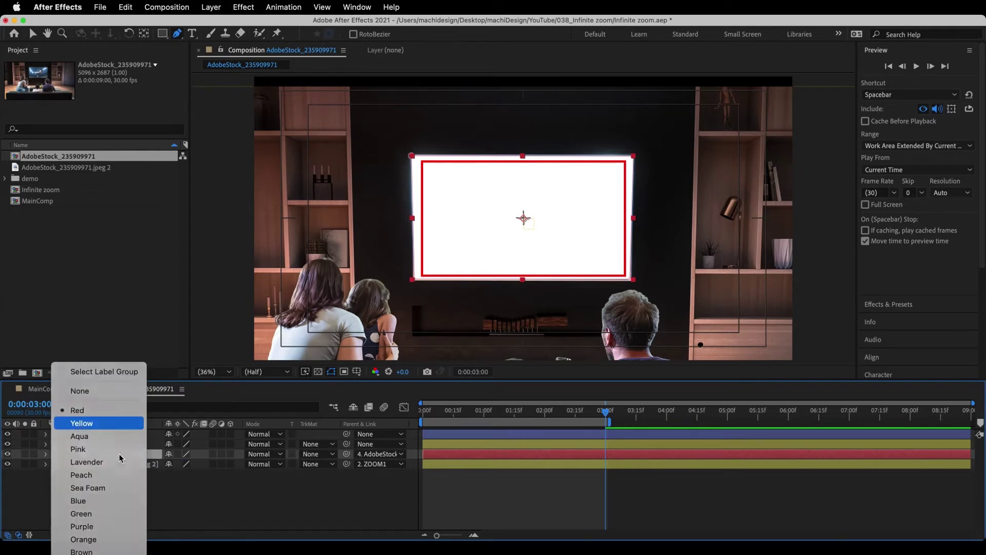
{"action": "left_click", "coordinate": [80, 426]}
- Preview the zoom with the white mask over the TV and hide the Mask layer
{"action": "left_click", "coordinate": [320, 498]}
{"action": "key", "text": "space"}
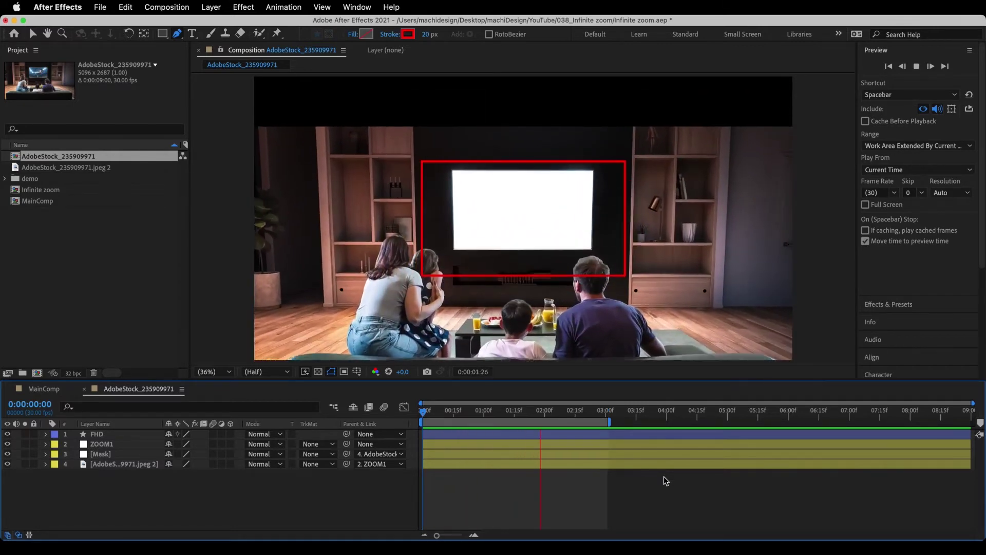
{"action": "key", "text": "space"}
{"action": "left_click", "coordinate": [121, 456]}
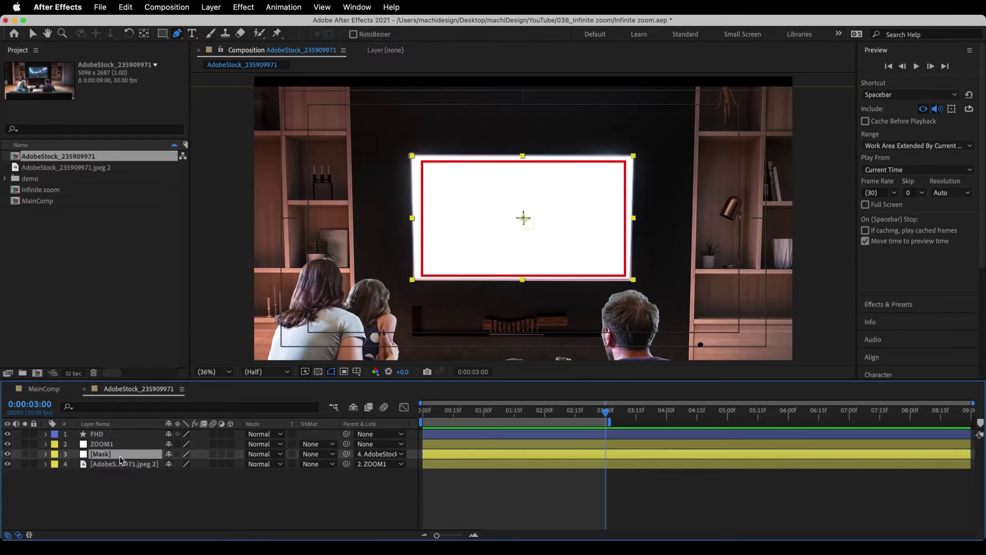
{"action": "left_click", "coordinate": [7, 454]}
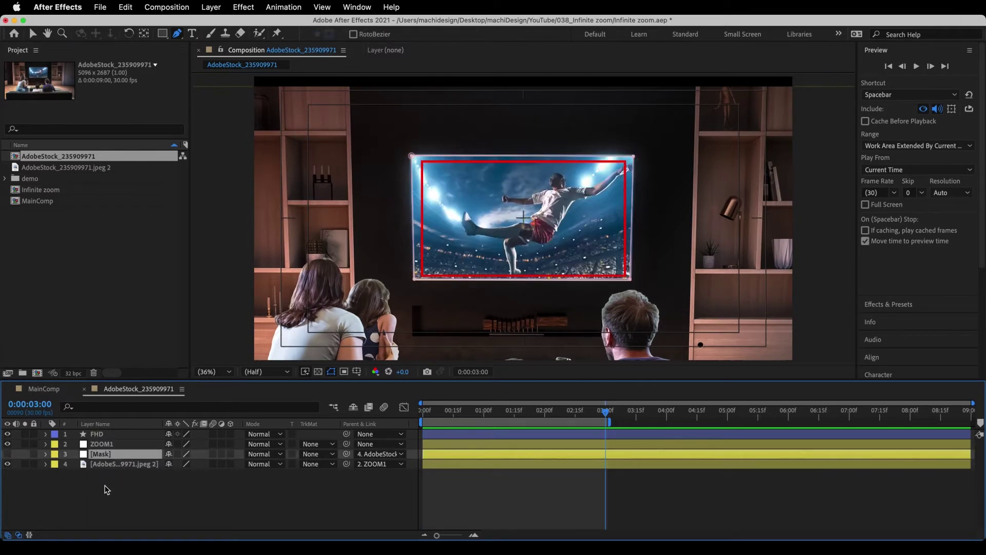
- Duplicate the ZOOM1, Mask and image layers together and set the copies' label color to Aqua
{"action": "key", "text": "super+Up"}
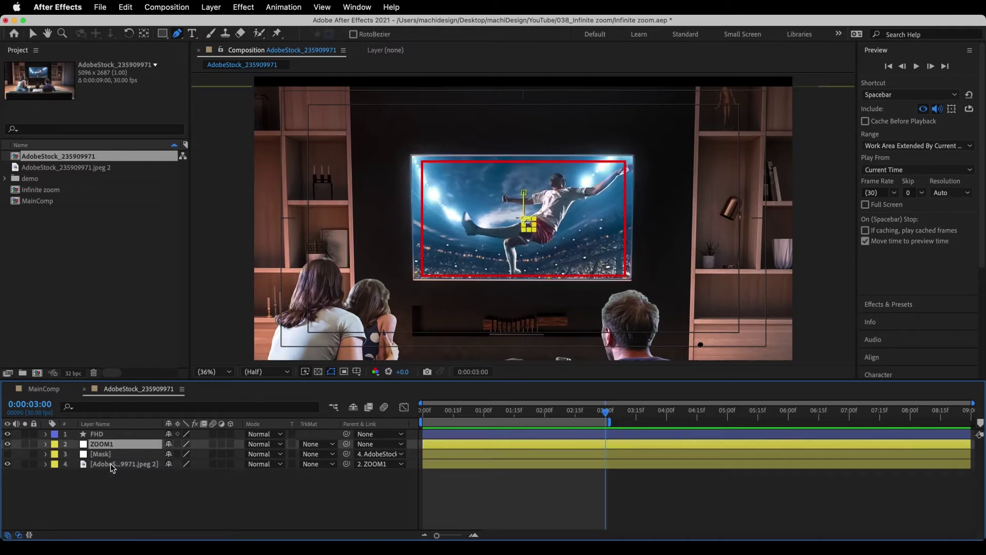
{"action": "left_click", "coordinate": [110, 463], "text": "shift"}
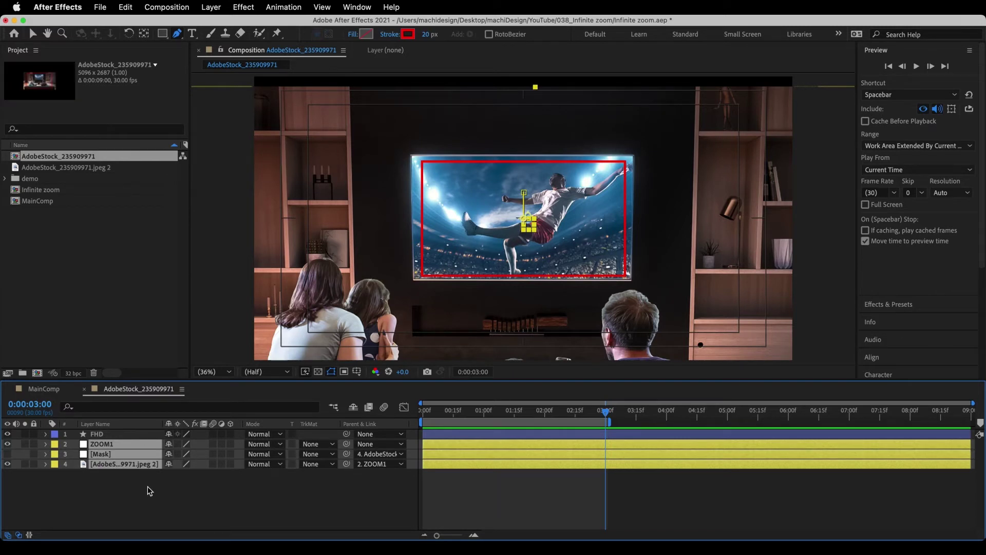
{"action": "key", "text": "super+d"}
{"action": "left_click", "coordinate": [55, 447]}
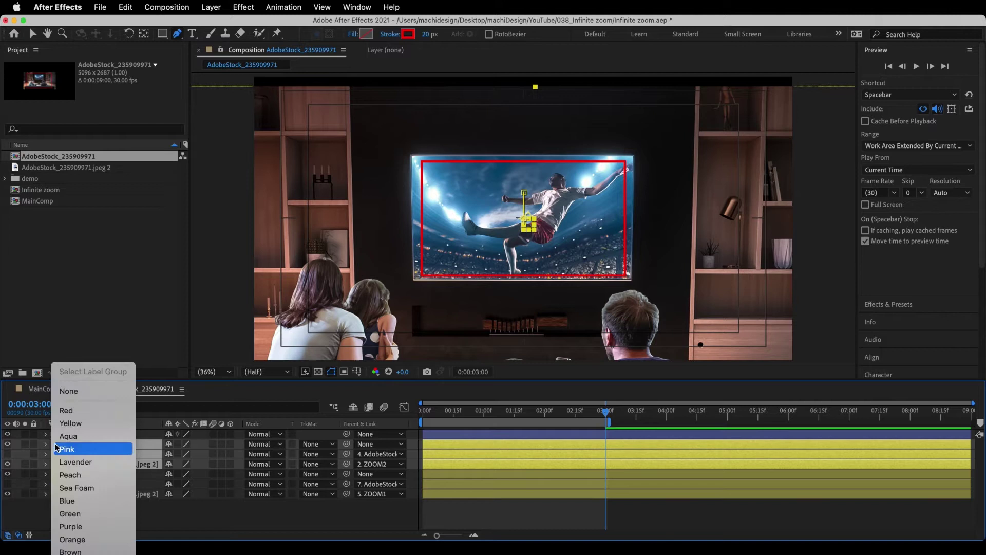
{"action": "left_click", "coordinate": [61, 436]}
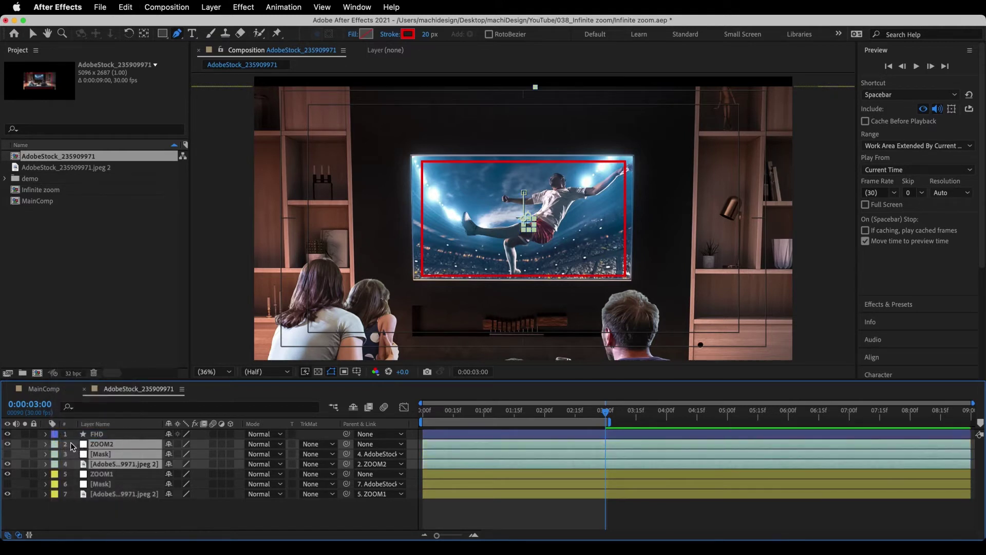
- At 0:00:00:00, remove the Position and Scale keyframes from the ZOOM2 null
{"action": "key", "text": "Home"}
{"action": "left_click", "coordinate": [76, 446]}
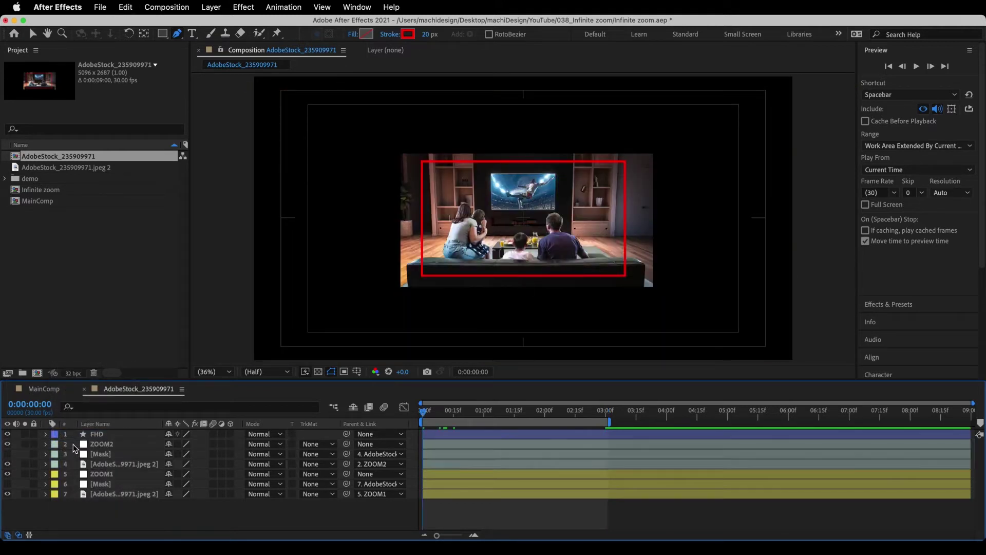
{"action": "left_click", "coordinate": [45, 444]}
{"action": "left_click", "coordinate": [56, 455]}
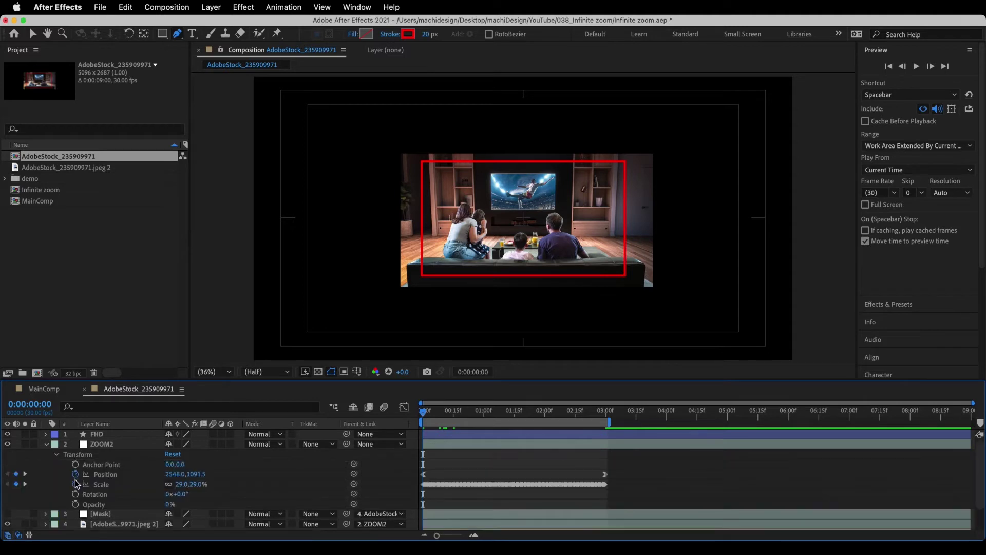
{"action": "left_click", "coordinate": [75, 474]}
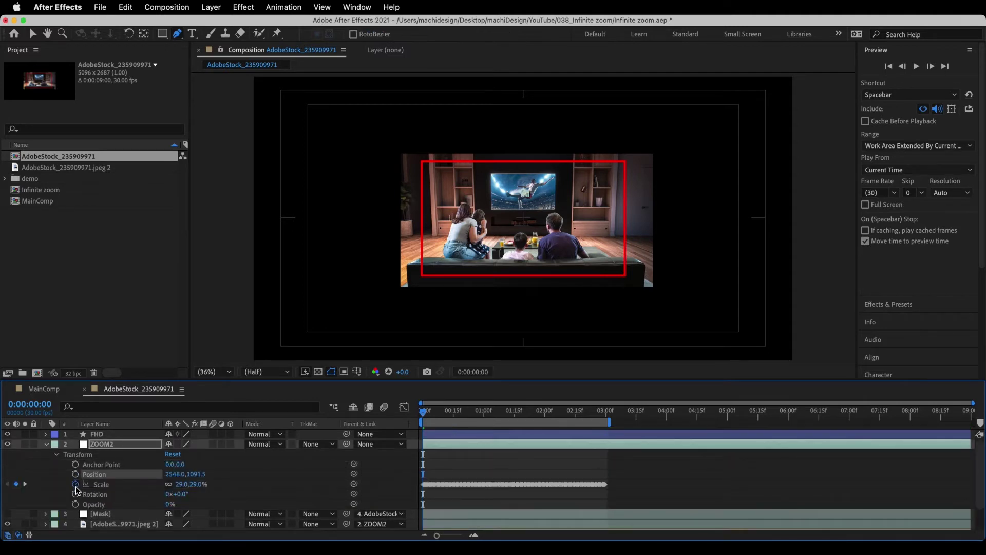
{"action": "left_click", "coordinate": [76, 485]}
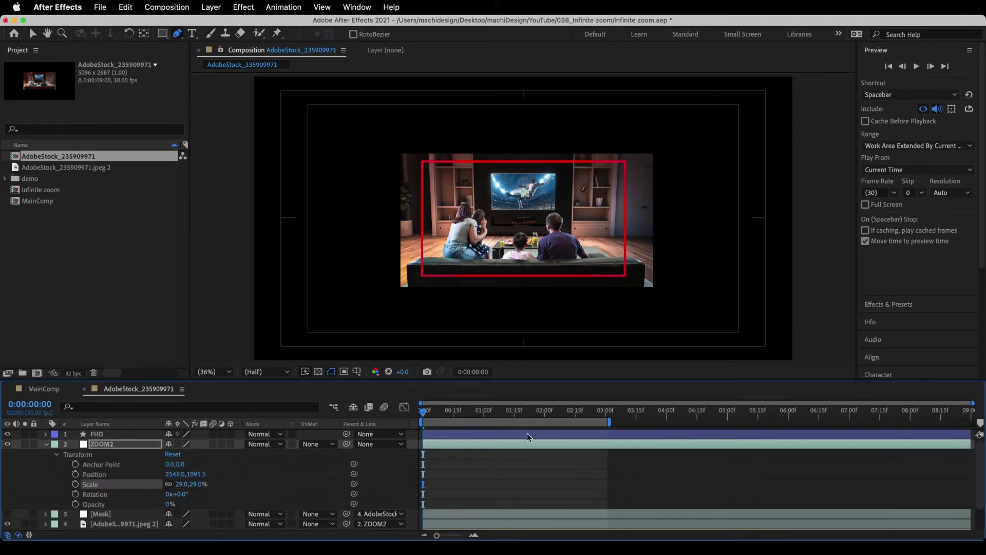
- At 0:00:03:00, parent the ZOOM2 null to ZOOM1 and preview the nested zoom from the start
{"action": "left_click_drag", "start_coordinate": [452, 408], "coordinate": [604, 443]}
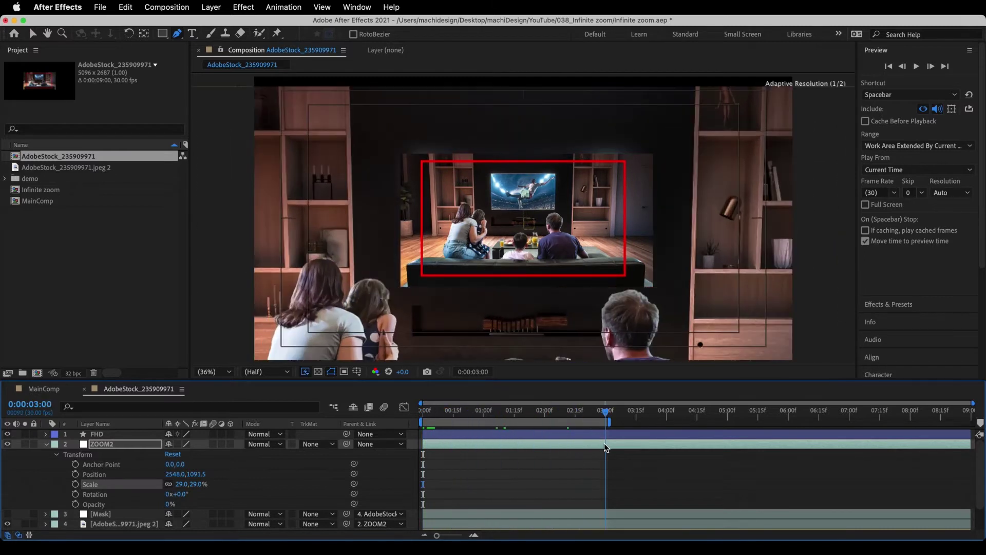
{"action": "left_click", "coordinate": [47, 444]}
{"action": "left_click", "coordinate": [105, 445]}
{"action": "left_click_drag", "start_coordinate": [347, 444], "coordinate": [93, 475]}
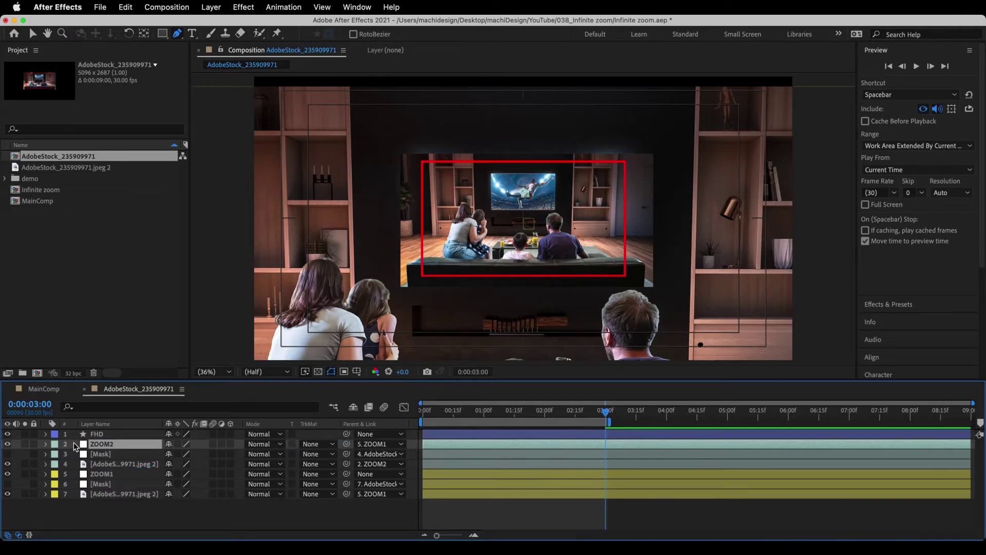
{"action": "key", "text": "Home"}
{"action": "key", "text": "space"}
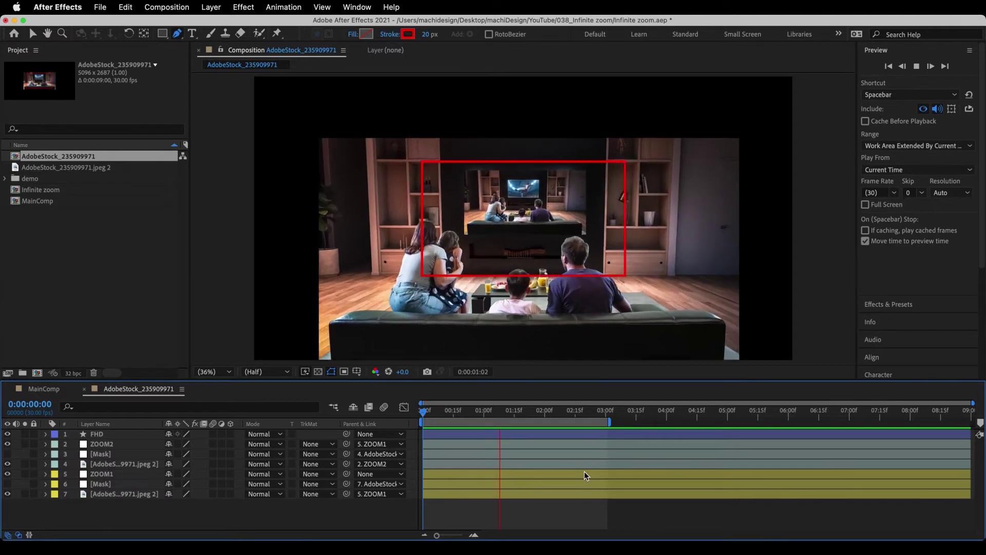
- Move the yellow Mask layer directly above the aqua image layer and set that image's track matte to Alpha Matte
{"action": "left_click", "coordinate": [118, 475]}
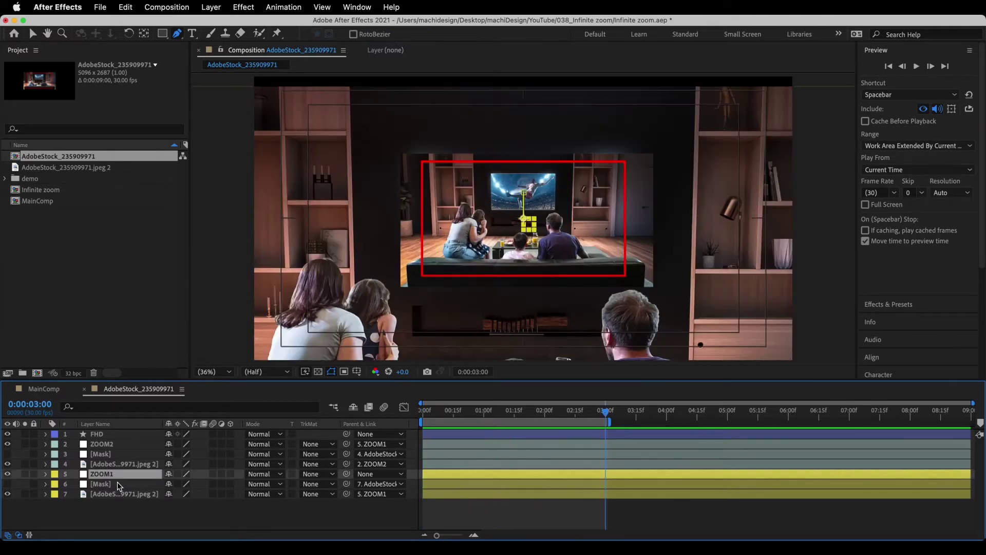
{"action": "left_click", "coordinate": [117, 483]}
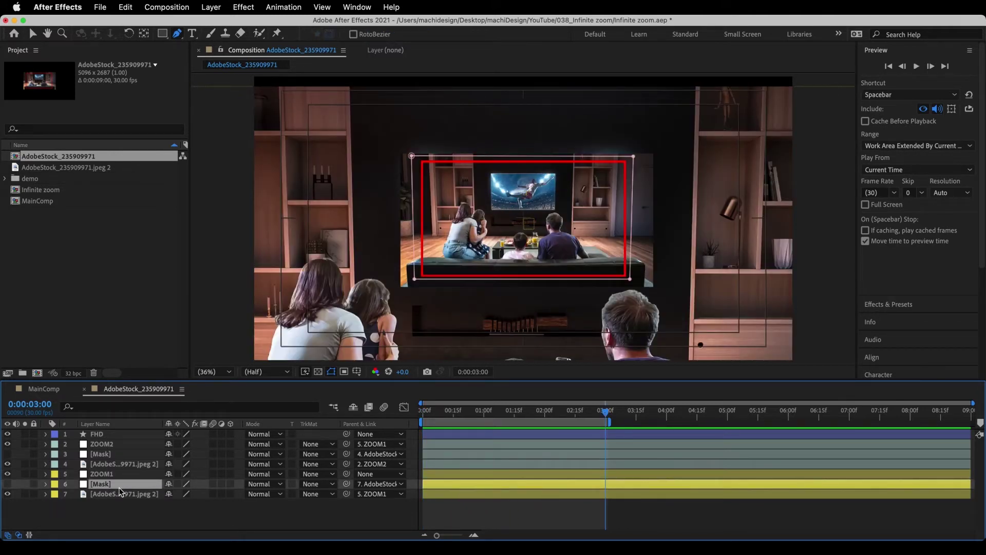
{"action": "left_click_drag", "start_coordinate": [109, 484], "coordinate": [108, 460]}
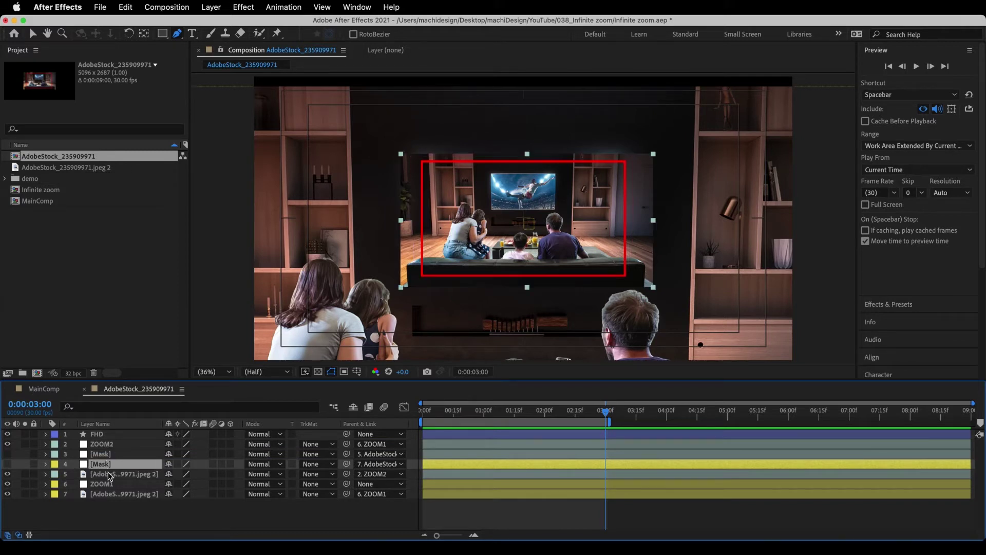
{"action": "left_click", "coordinate": [108, 473]}
{"action": "left_click", "coordinate": [323, 472]}
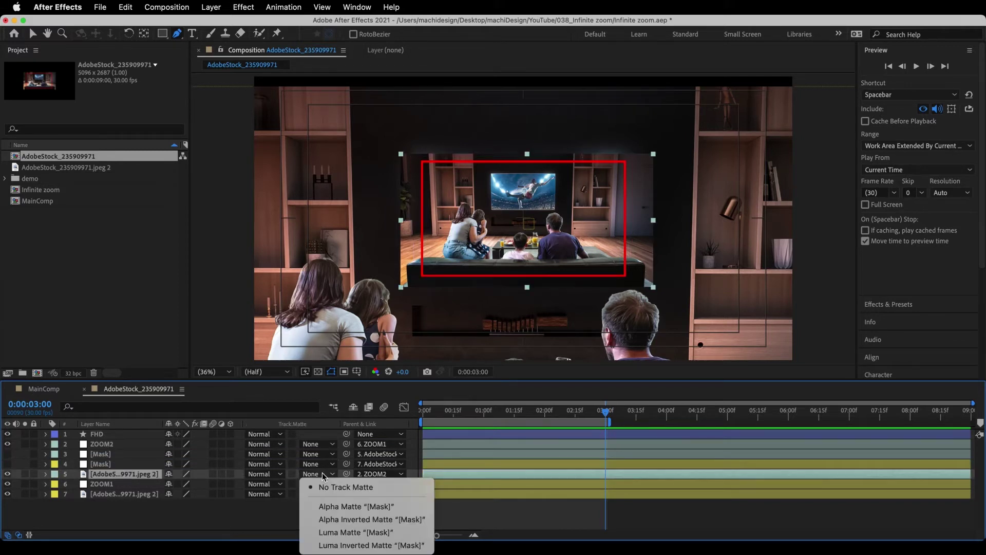
{"action": "left_click", "coordinate": [379, 509]}
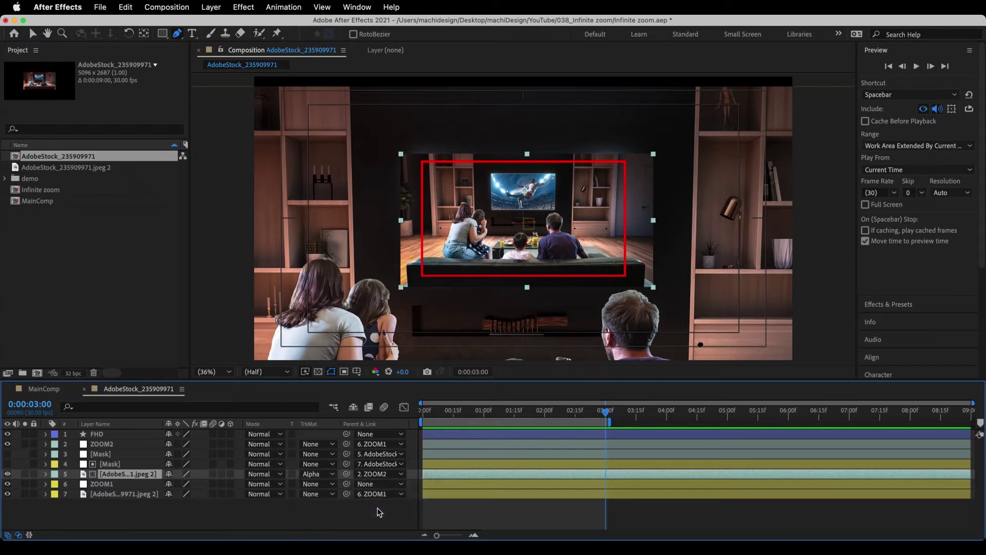
{"action": "key", "text": "v"}
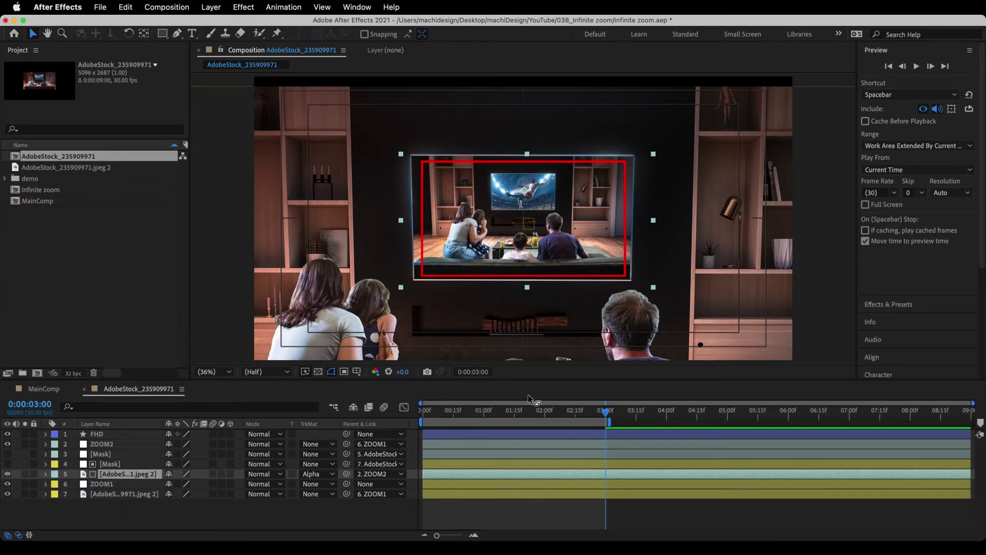
- Duplicate the aqua ZOOM2, Mask and image layers together and set the copies' label color to Pink
{"action": "left_click", "coordinate": [115, 446]}
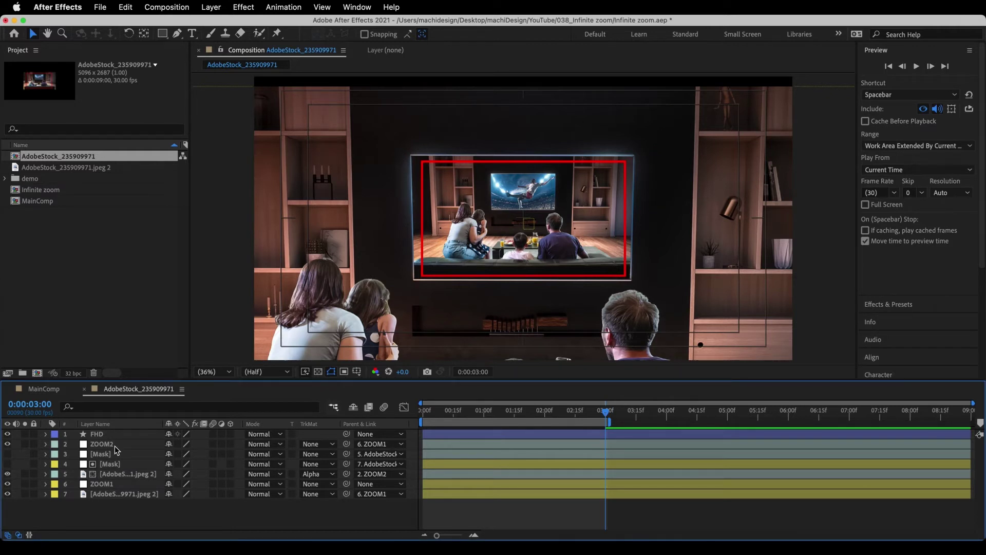
{"action": "left_click", "coordinate": [115, 445]}
{"action": "left_click", "coordinate": [113, 473]}
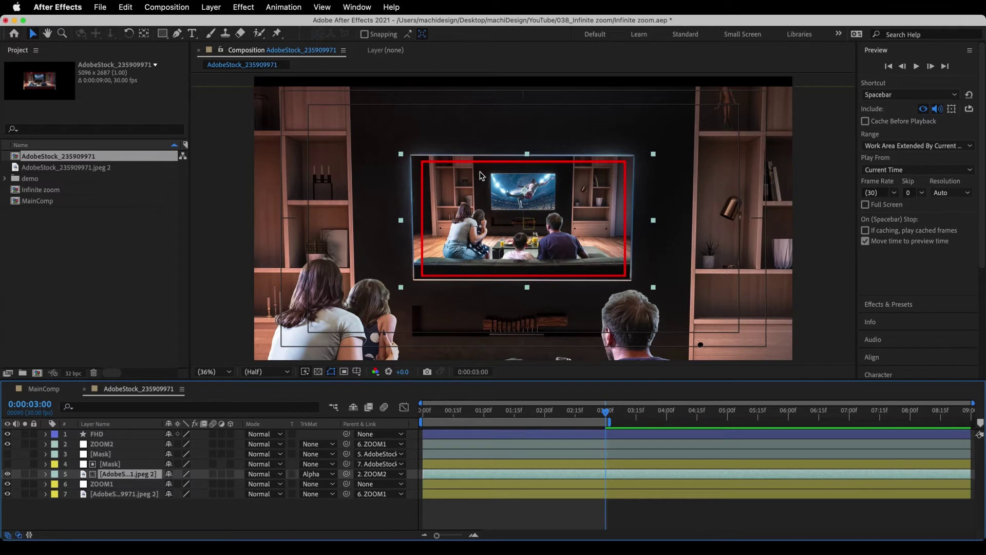
{"action": "left_click", "coordinate": [108, 446]}
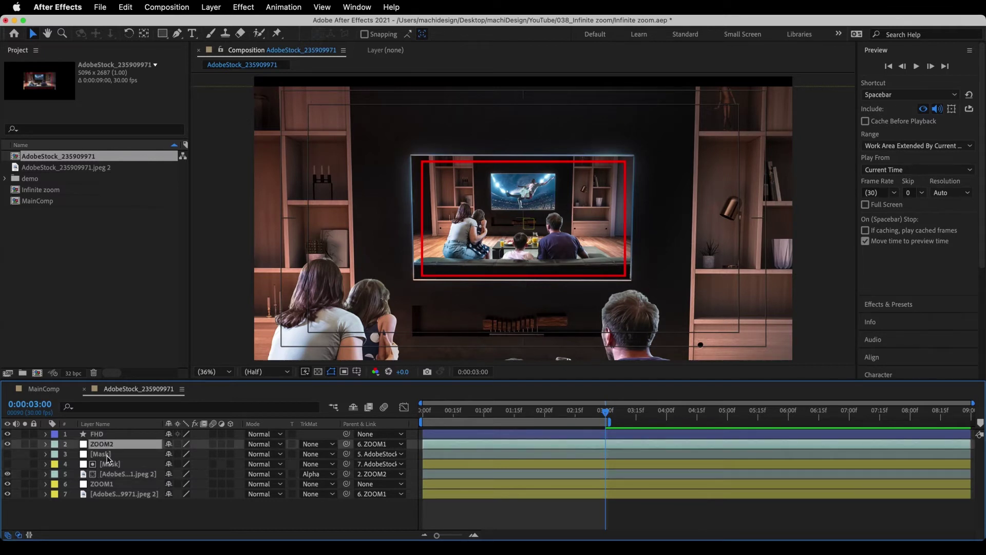
{"action": "left_click", "coordinate": [107, 456], "text": "super"}
{"action": "left_click", "coordinate": [113, 474], "text": "super"}
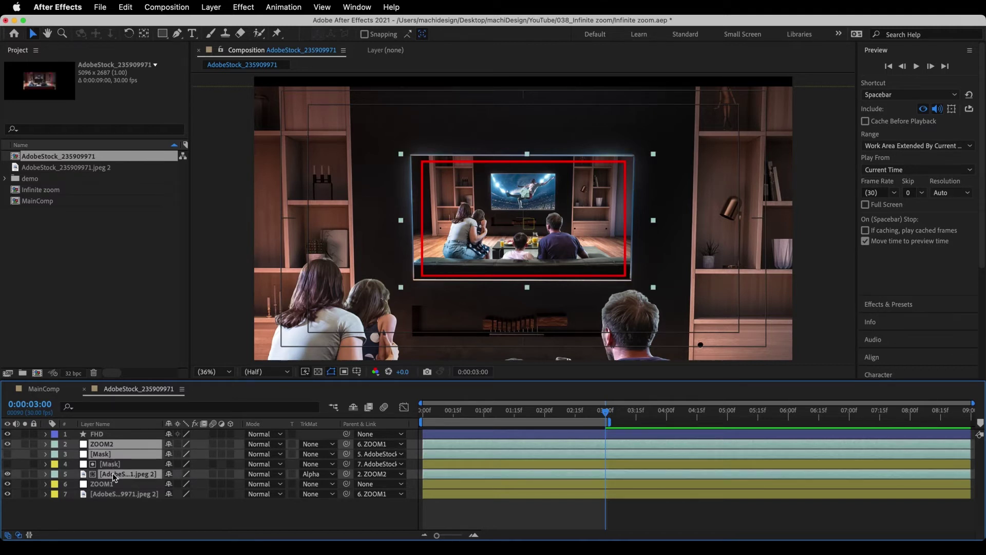
{"action": "key", "text": "super+d"}
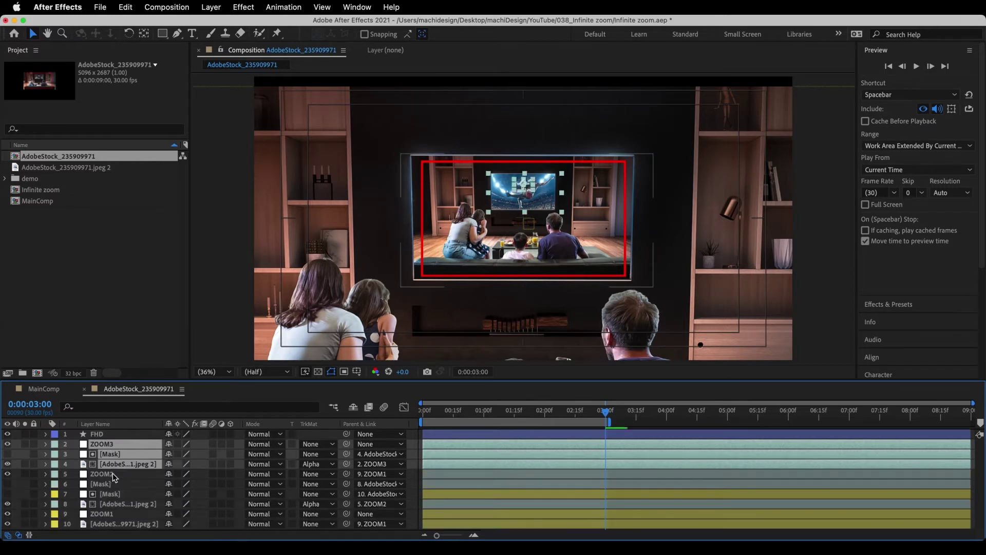
{"action": "left_click", "coordinate": [54, 445]}
{"action": "left_click", "coordinate": [67, 452]}
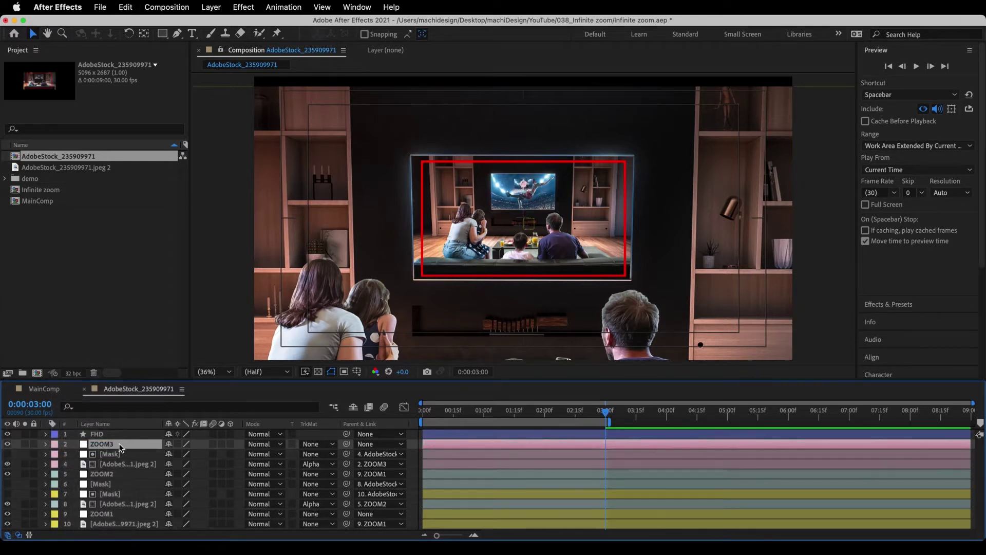
- Parent the ZOOM3 null to ZOOM2 and move the aqua Mask layer directly above the pink image layer as its matte
{"action": "left_click_drag", "start_coordinate": [345, 444], "coordinate": [116, 477]}
{"action": "left_click", "coordinate": [108, 474]}
{"action": "key", "text": "super+shift+a"}
{"action": "left_click", "coordinate": [105, 485]}
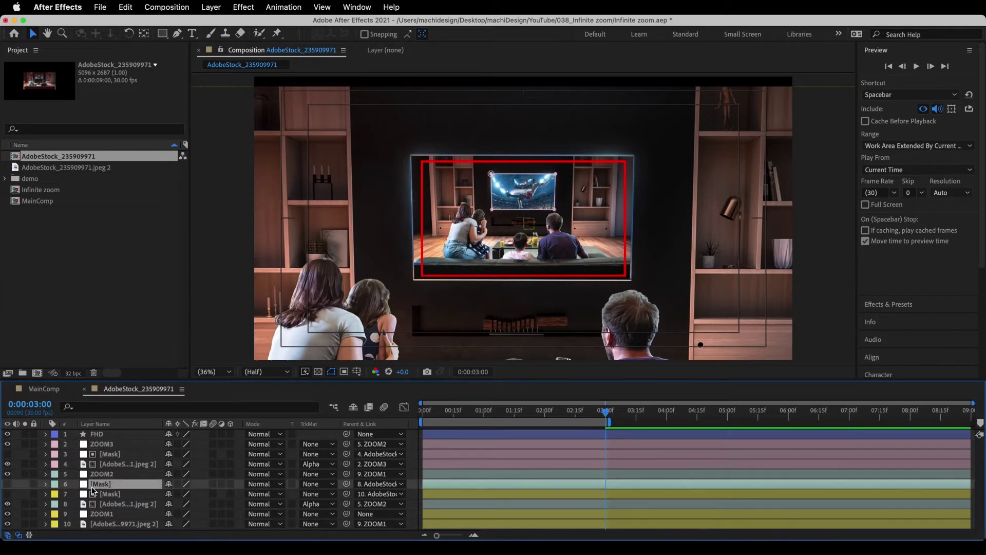
{"action": "left_click_drag", "start_coordinate": [98, 487], "coordinate": [113, 465]}
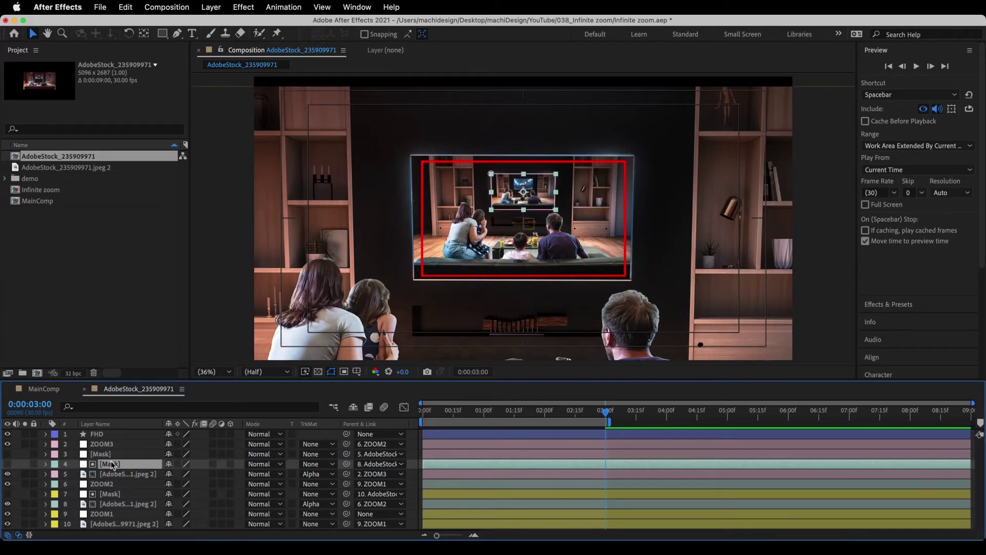
{"action": "key", "text": "F2"}
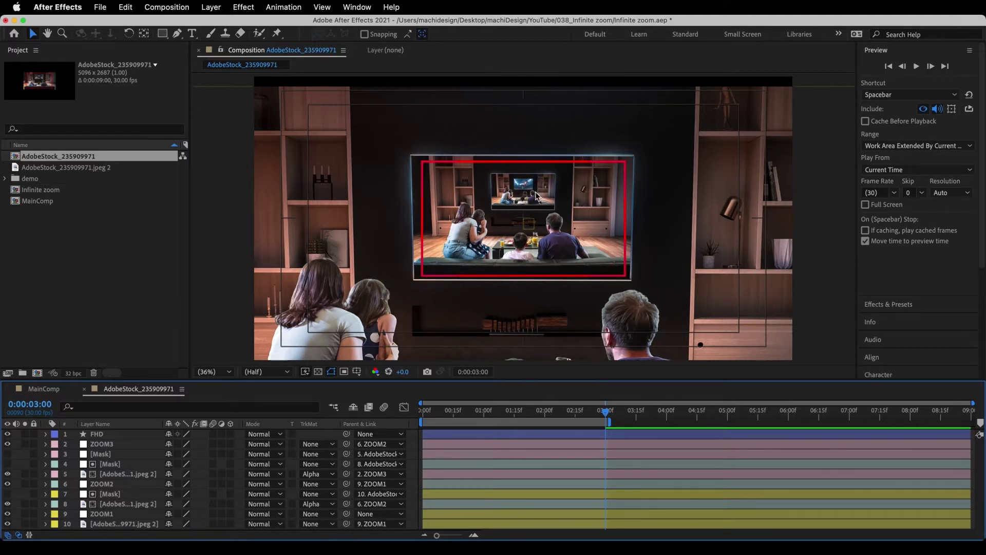
- Duplicate the pink ZOOM3, Mask and image layers together and set the copies' label color to Lavender
{"action": "left_click", "coordinate": [118, 447]}
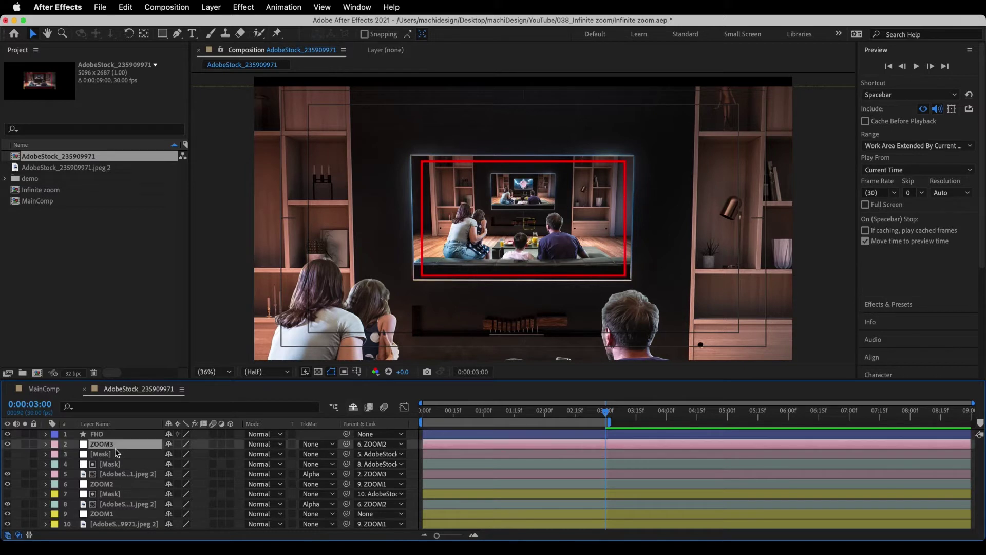
{"action": "left_click", "coordinate": [110, 456], "text": "super"}
{"action": "left_click", "coordinate": [114, 476], "text": "super"}
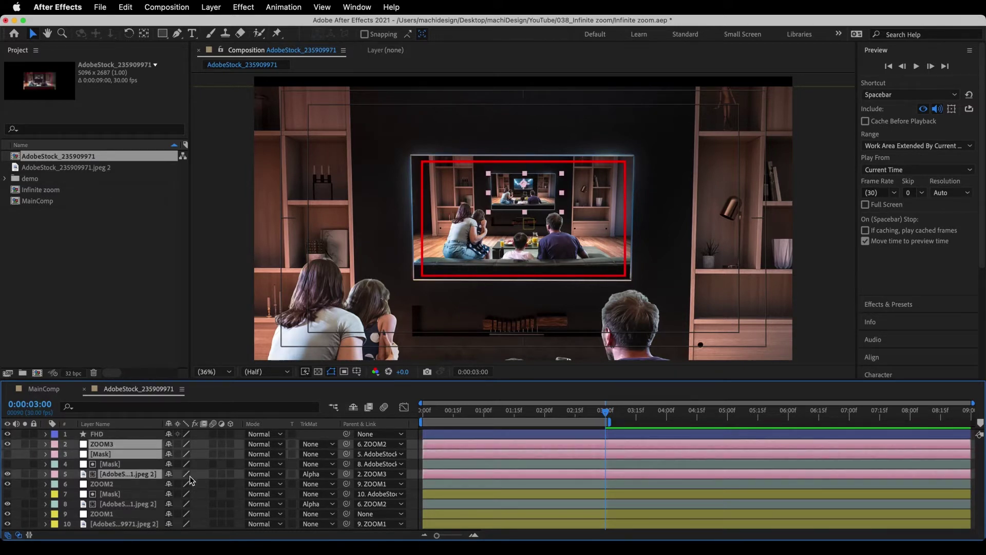
{"action": "key", "text": "super+d"}
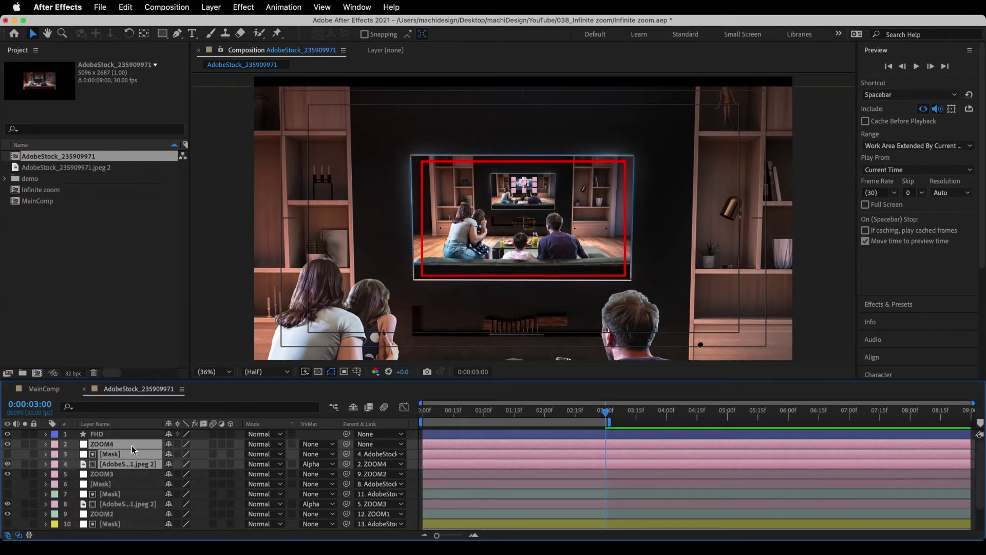
{"action": "left_click", "coordinate": [55, 445]}
{"action": "left_click", "coordinate": [67, 461]}
{"action": "key", "text": "F2"}
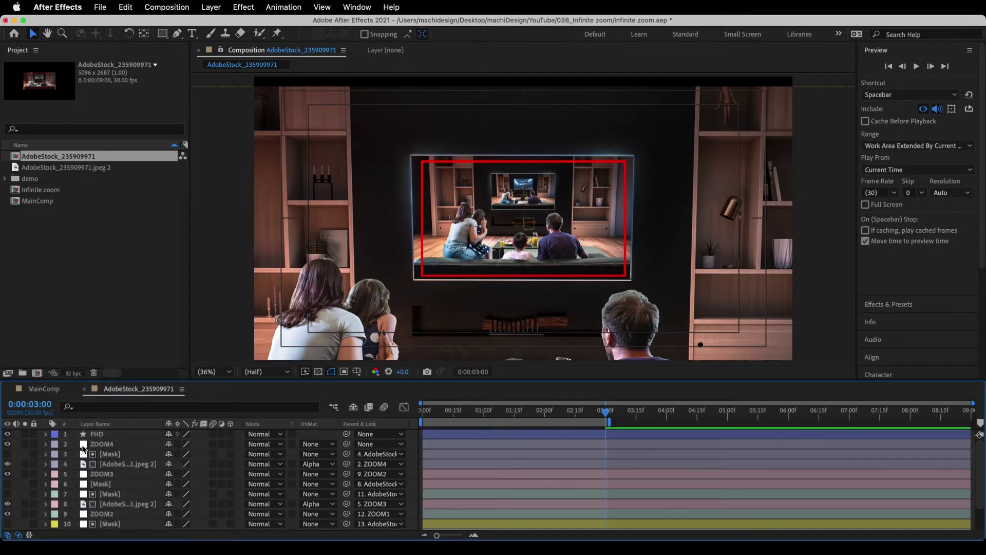
- Parent the ZOOM4 null to ZOOM3 and move the pink Mask layer directly above the lavender image layer
{"action": "left_click", "coordinate": [107, 444]}
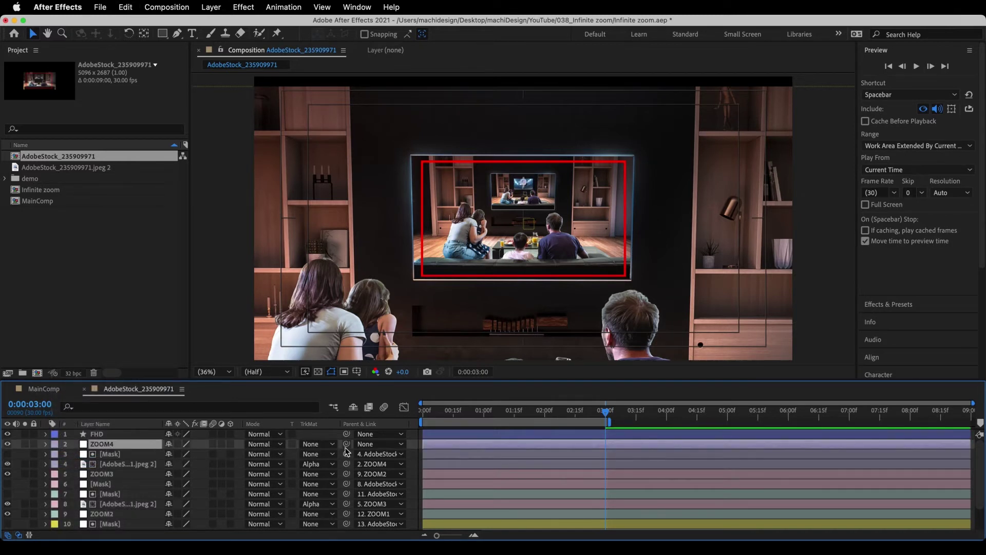
{"action": "left_click_drag", "start_coordinate": [346, 445], "coordinate": [118, 476]}
{"action": "key", "text": "F2"}
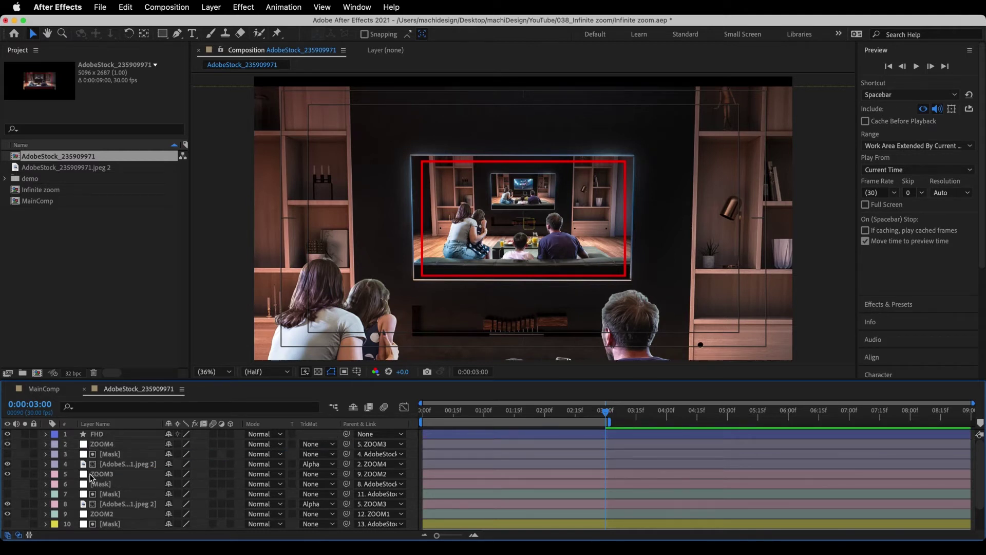
{"action": "left_click_drag", "start_coordinate": [115, 486], "coordinate": [117, 463]}
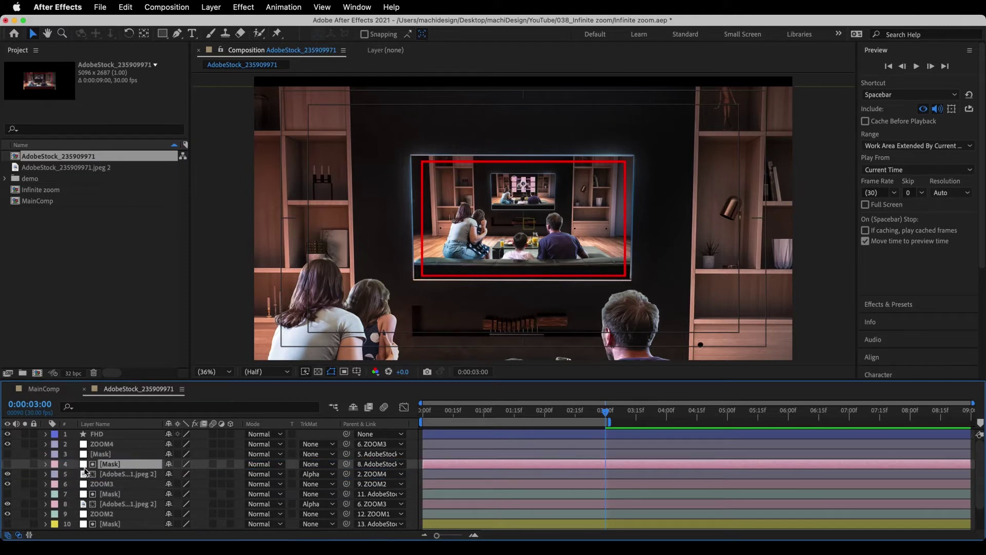
{"action": "key", "text": "F2"}
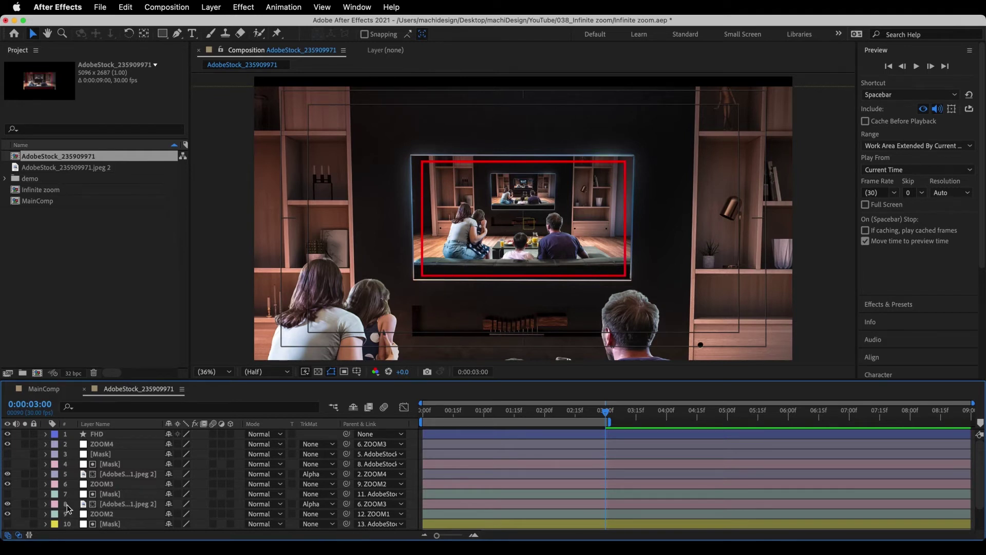
- Duplicate the lavender ZOOM4, Mask and image layers together and set the copies' label color to Peach
{"action": "left_click", "coordinate": [102, 444]}
{"action": "left_click", "coordinate": [122, 455], "text": "shift"}
{"action": "left_click", "coordinate": [121, 475], "text": "super"}
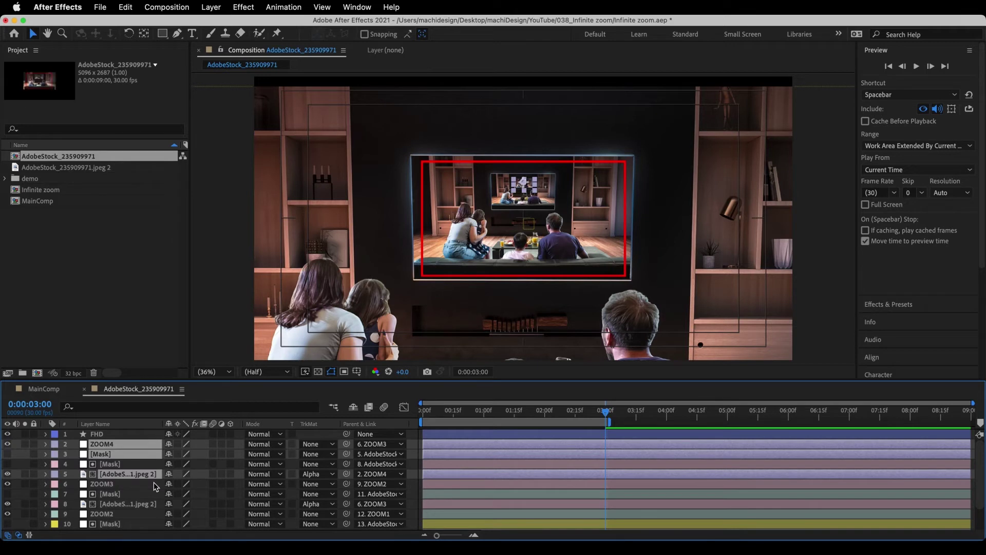
{"action": "key", "text": "super+d"}
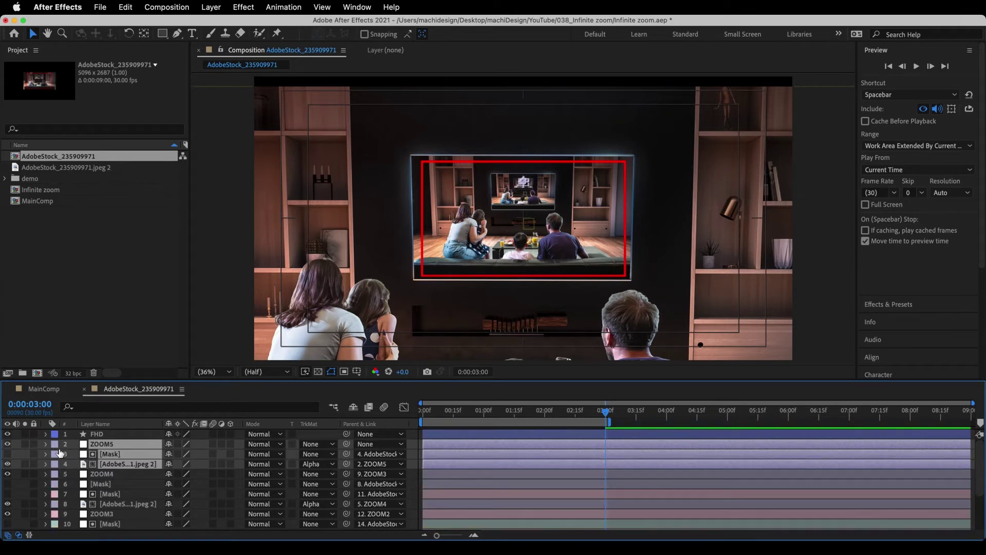
{"action": "left_click", "coordinate": [55, 444]}
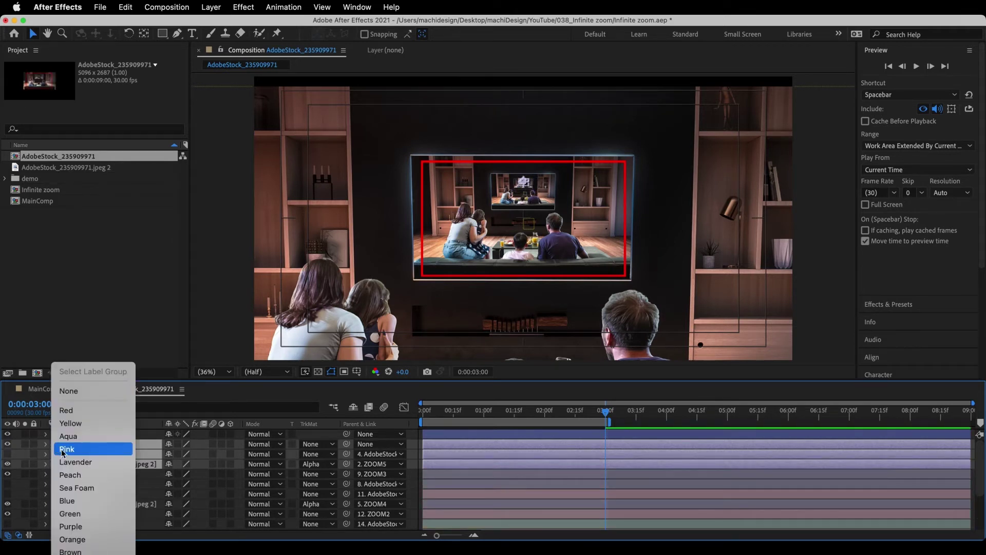
{"action": "left_click", "coordinate": [71, 476]}
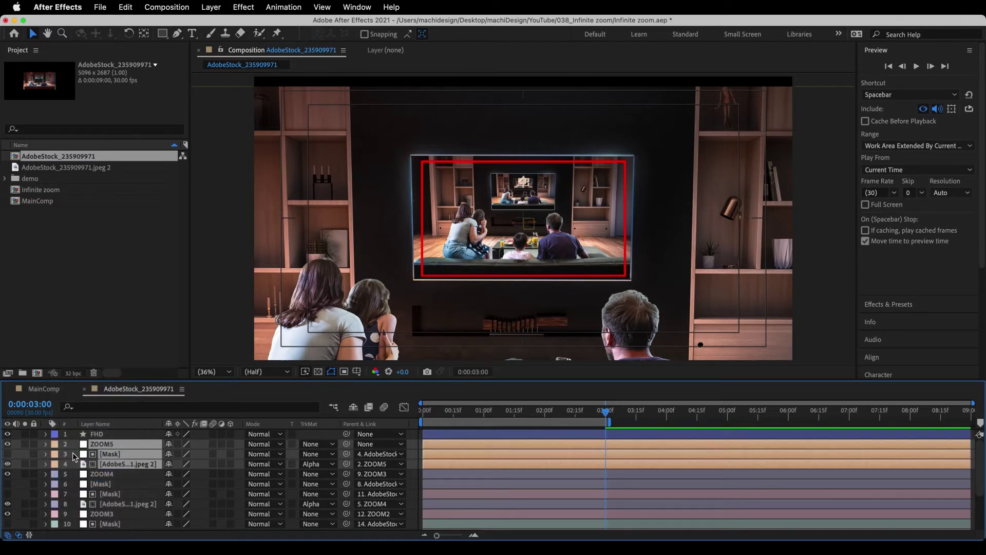
{"action": "key", "text": "super+shift+a"}
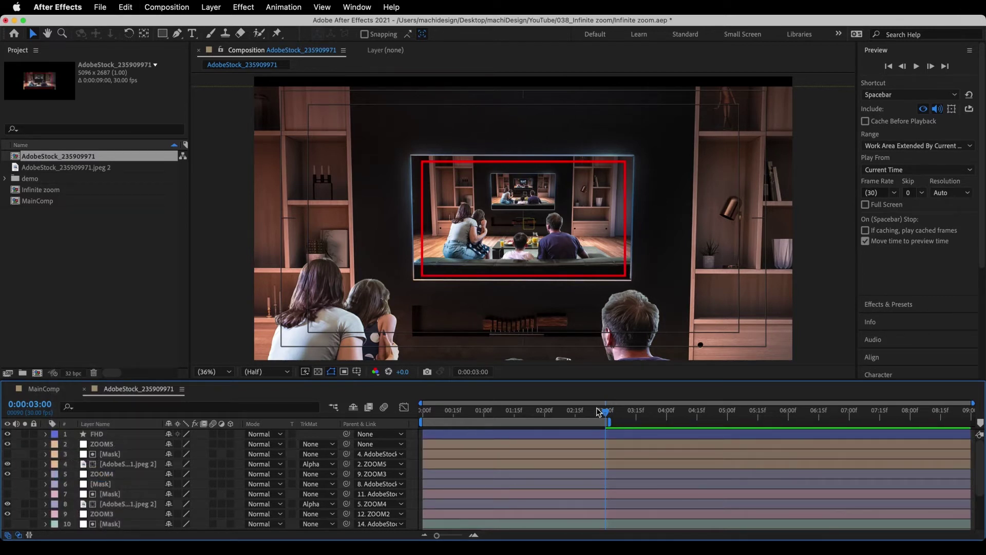
- Parent the ZOOM5 null to ZOOM4, move the lavender Mask layer directly above the peach image layer, and preview from the start
{"action": "left_click", "coordinate": [126, 445]}
{"action": "left_click_drag", "start_coordinate": [347, 444], "coordinate": [126, 478]}
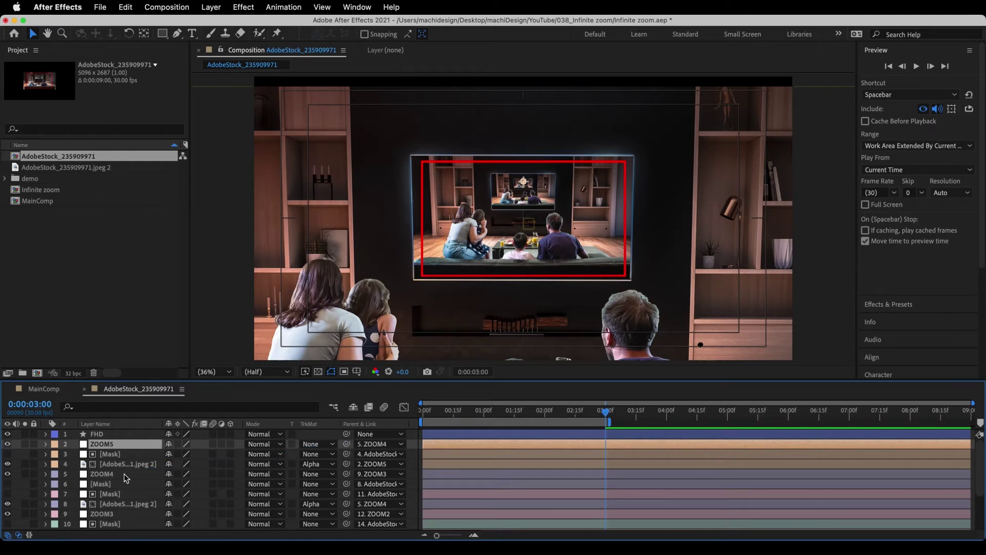
{"action": "left_click", "coordinate": [123, 475]}
{"action": "left_click", "coordinate": [111, 485]}
{"action": "left_click_drag", "start_coordinate": [109, 486], "coordinate": [113, 465]}
{"action": "left_click", "coordinate": [71, 464]}
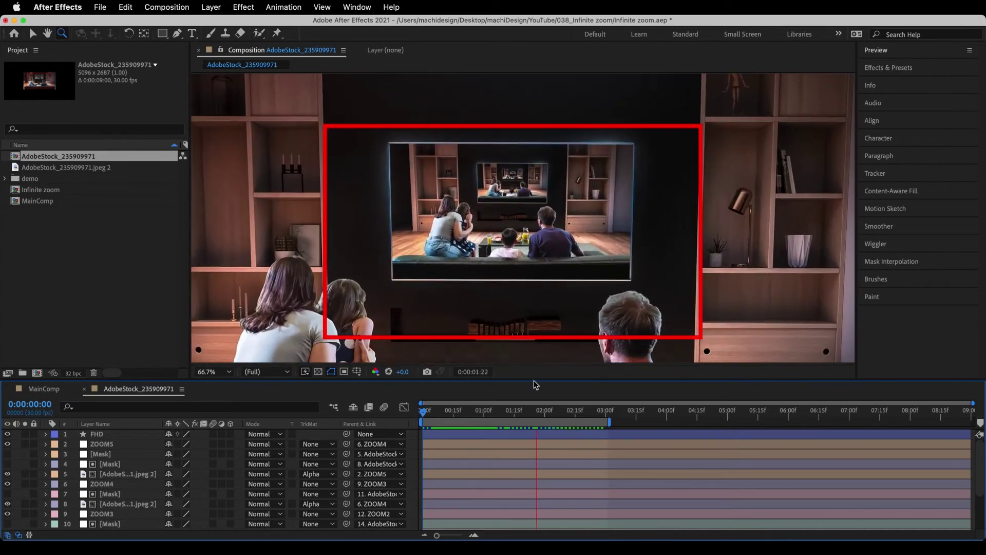
{"action": "key", "text": "space"}
- Duplicate the peach ZOOM5, Mask and image layers together and set the copies' label color to Green
{"action": "left_click", "coordinate": [137, 445]}
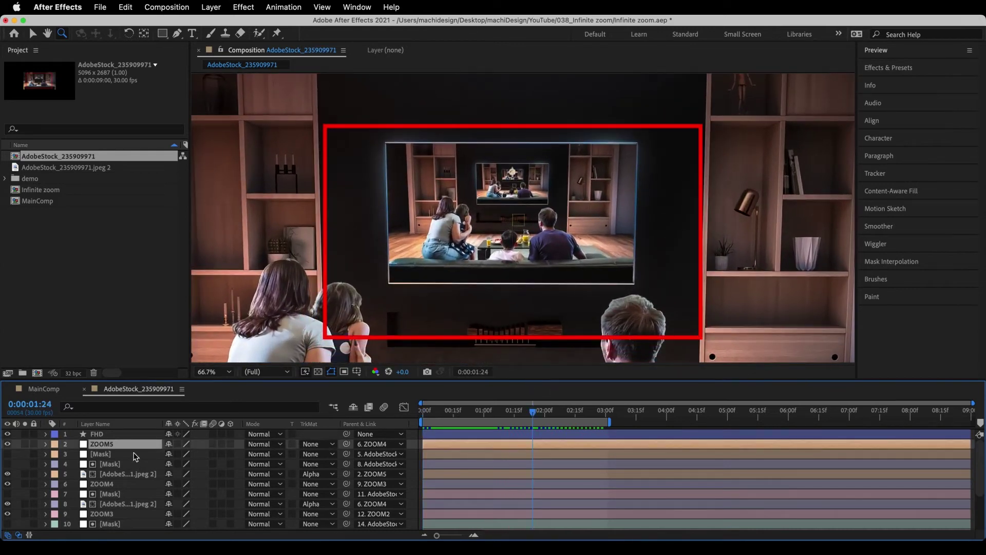
{"action": "left_click", "coordinate": [135, 454], "text": "super"}
{"action": "left_click", "coordinate": [132, 474], "text": "super"}
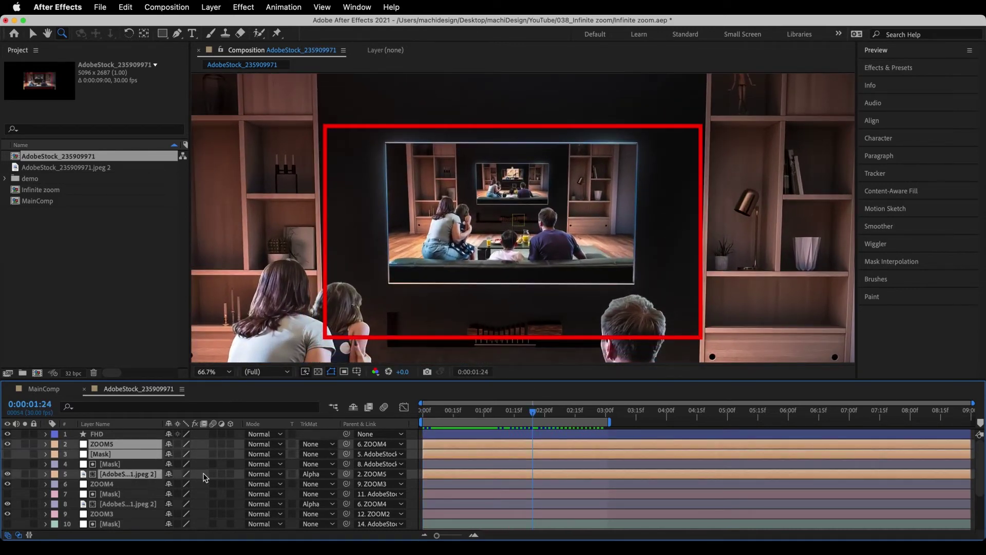
{"action": "key", "text": "super+d"}
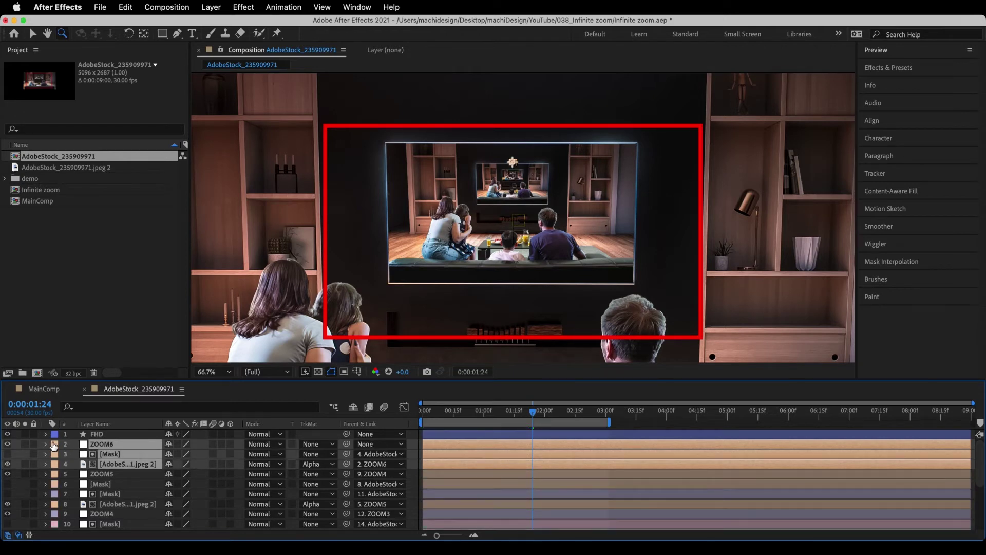
{"action": "left_click", "coordinate": [54, 445]}
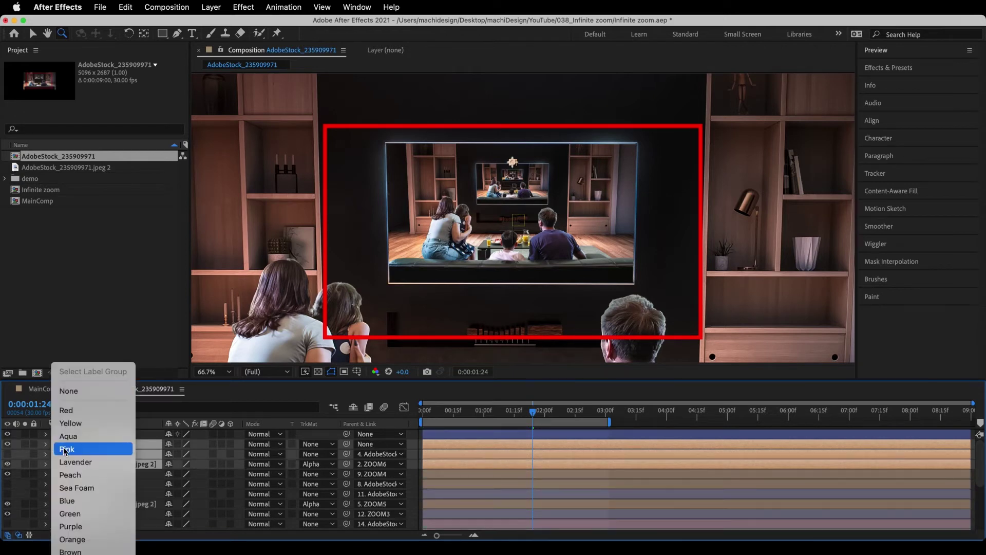
{"action": "left_click", "coordinate": [80, 513]}
- At 0:00:03:00, parent the ZOOM6 null to ZOOM5, move the peach Mask layer directly above the green image layer, and preview the zoom
{"action": "left_click_drag", "start_coordinate": [533, 412], "coordinate": [607, 423]}
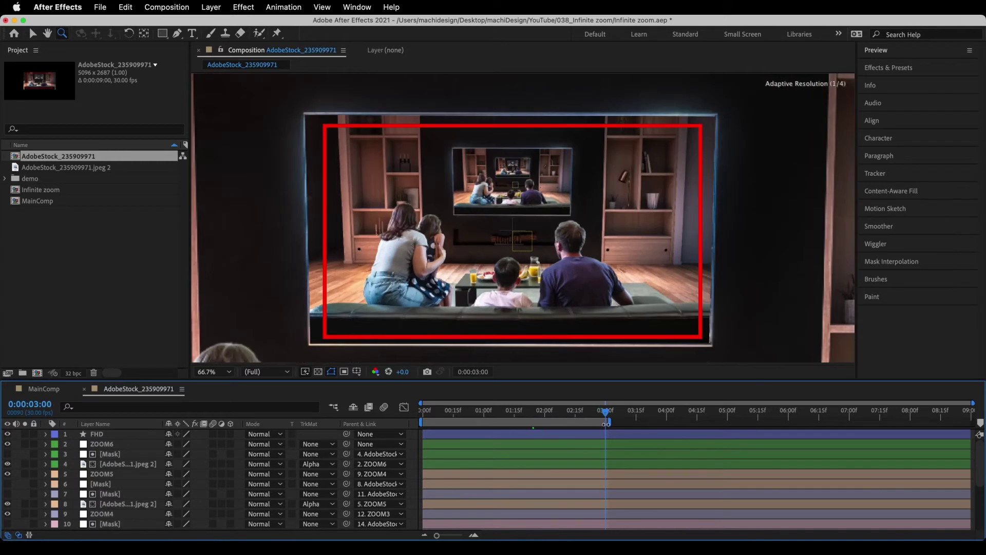
{"action": "left_click", "coordinate": [127, 442]}
{"action": "left_click_drag", "start_coordinate": [347, 445], "coordinate": [117, 478]}
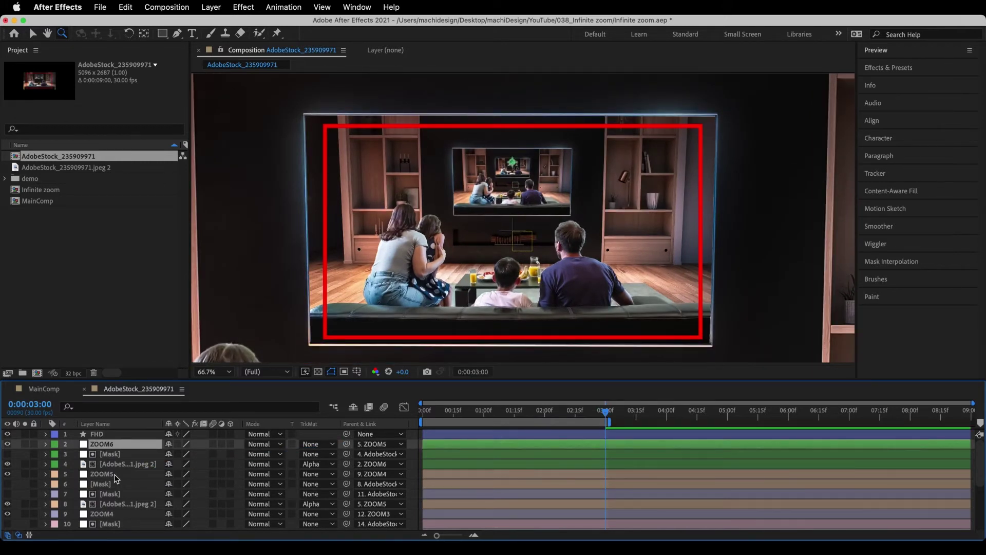
{"action": "left_click", "coordinate": [103, 484]}
{"action": "left_click_drag", "start_coordinate": [103, 482], "coordinate": [123, 466]}
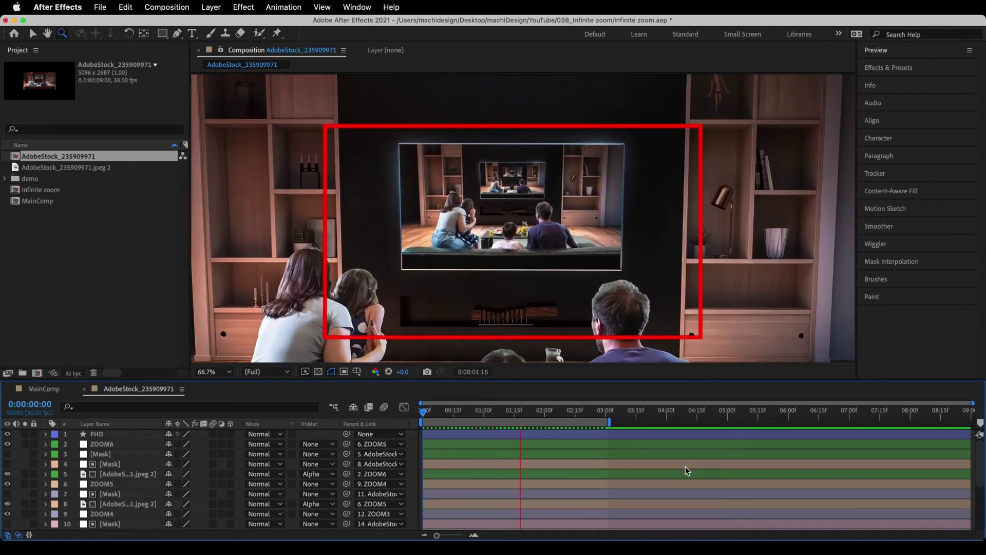
{"action": "key", "text": "space"}
- Enable motion blur for the composition and for every layer below the FHD guide
{"action": "left_click", "coordinate": [112, 442]}
{"action": "left_click", "coordinate": [132, 507], "text": "shift"}
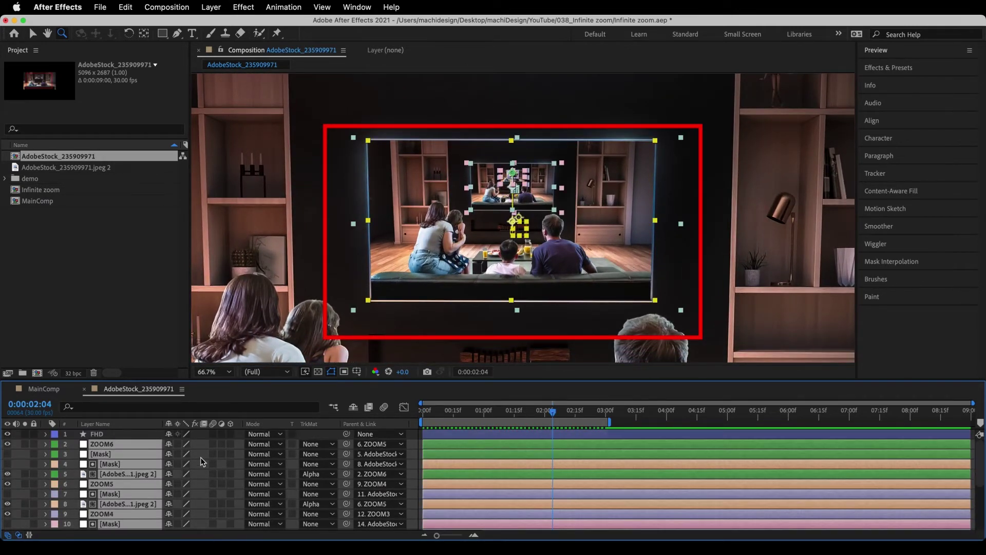
{"action": "left_click", "coordinate": [213, 445]}
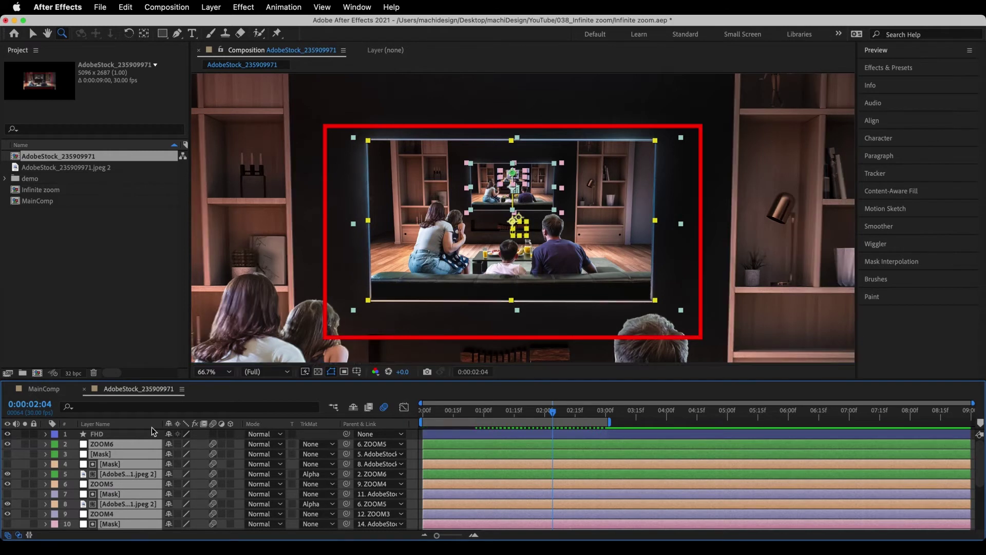
- Deselect all layers and hide the red FHD guide layer
{"action": "left_click", "coordinate": [106, 436]}
{"action": "key", "text": "super+shift+a"}
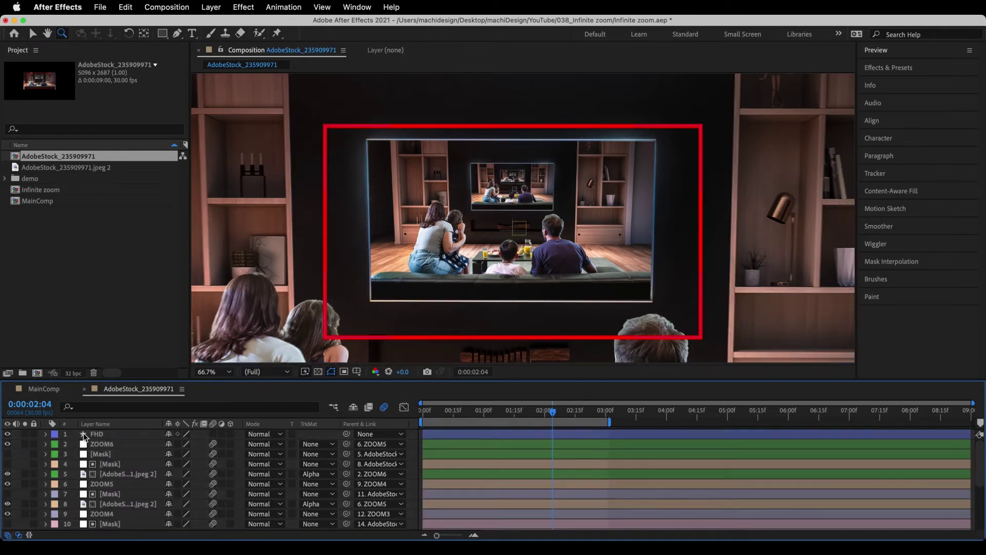
{"action": "left_click", "coordinate": [8, 434]}
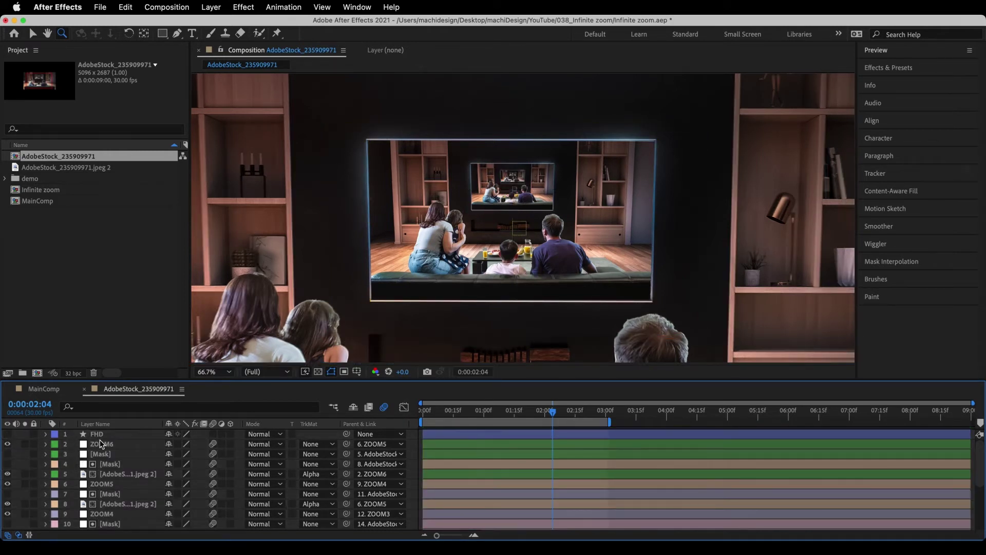
- Set the composition size to 1920 px wide and 1080 px high, then preview the animation from the start
{"action": "left_click", "coordinate": [166, 7]}
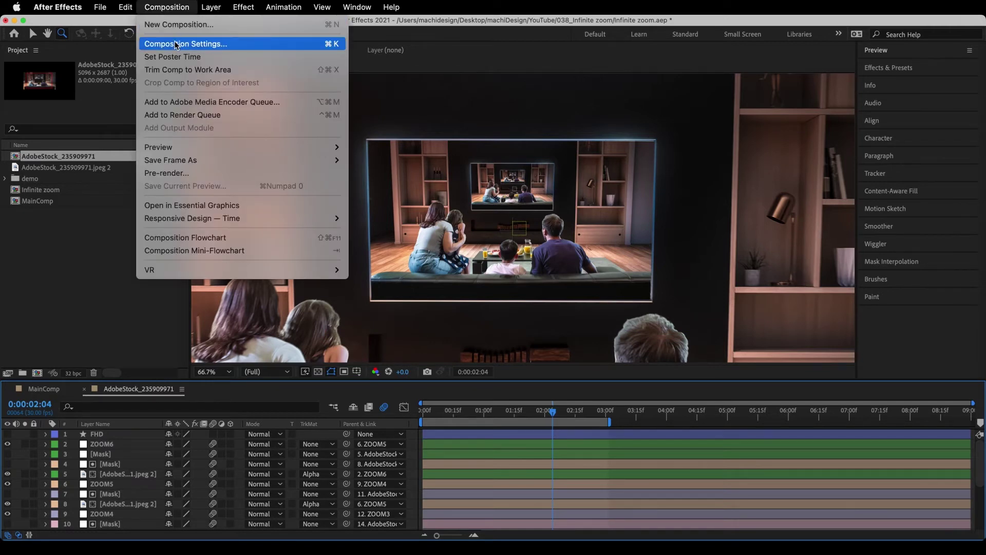
{"action": "left_click", "coordinate": [175, 45]}
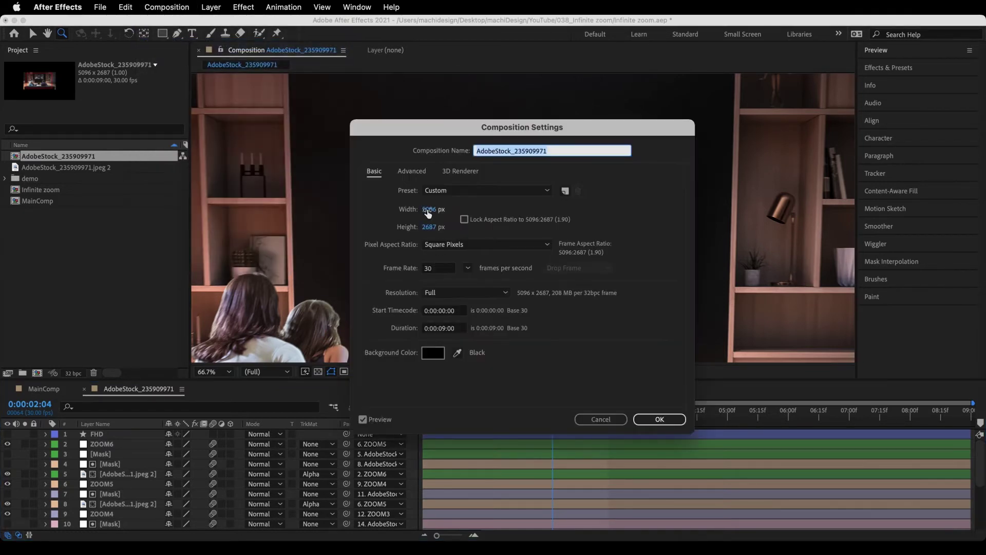
{"action": "key", "text": "Tab"}
{"action": "type", "text": "1920"}
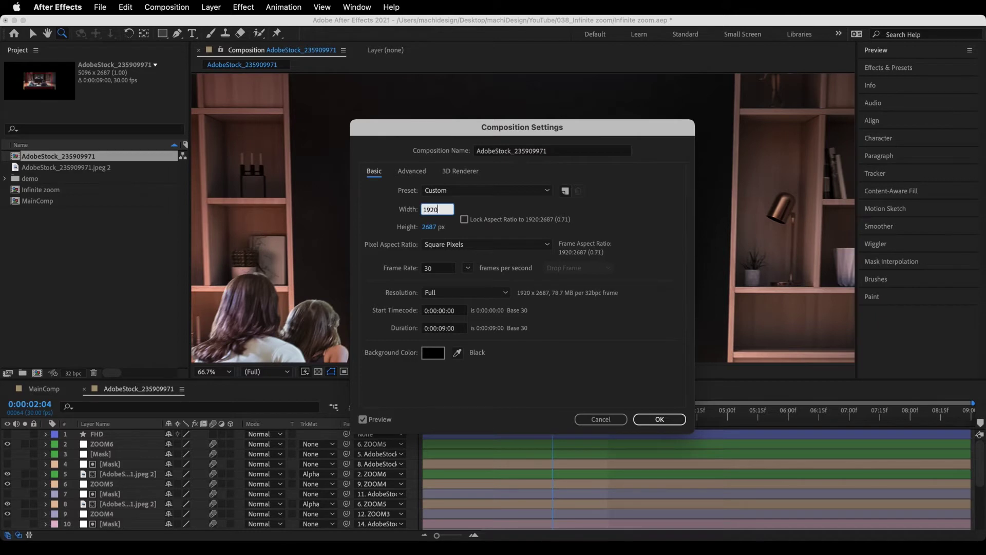
{"action": "key", "text": "Tab"}
{"action": "type", "text": "1080"}
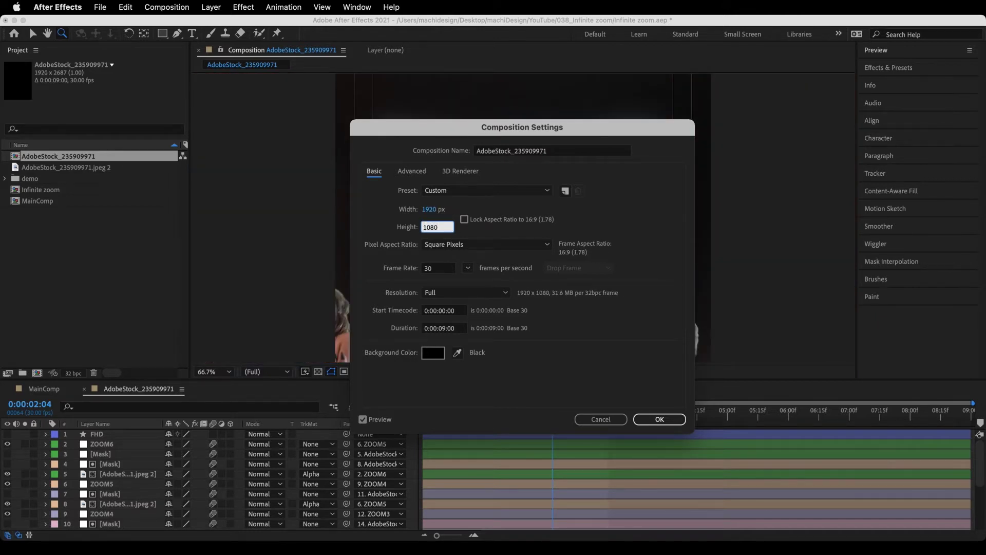
{"action": "key", "text": "Return"}
{"action": "key", "text": "space"}
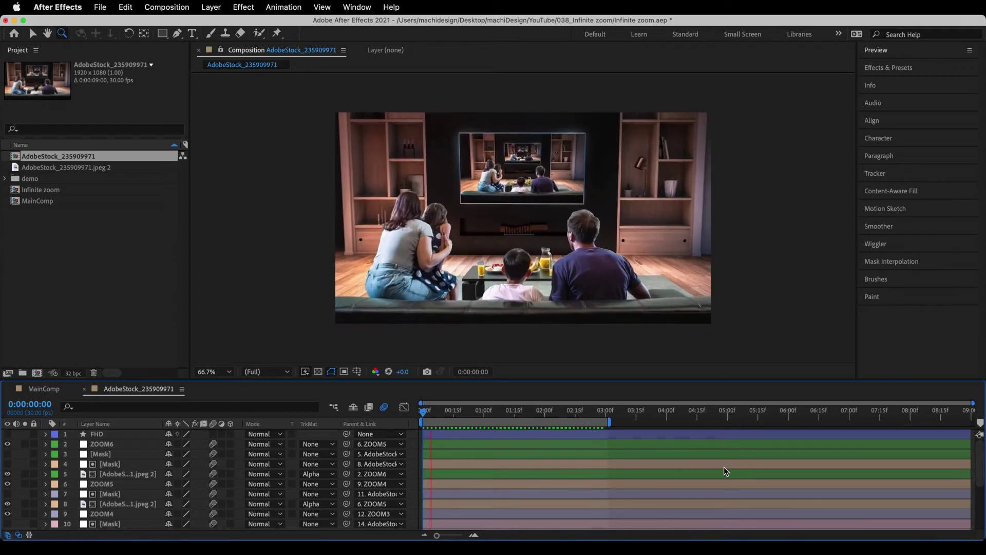
- Select every layer in the composition and pre-compose them all into Pre-comp 1
{"action": "scroll", "coordinate": [143, 467], "scroll_direction": "down", "scroll_amount": 5}
{"action": "key", "text": "super+a"}
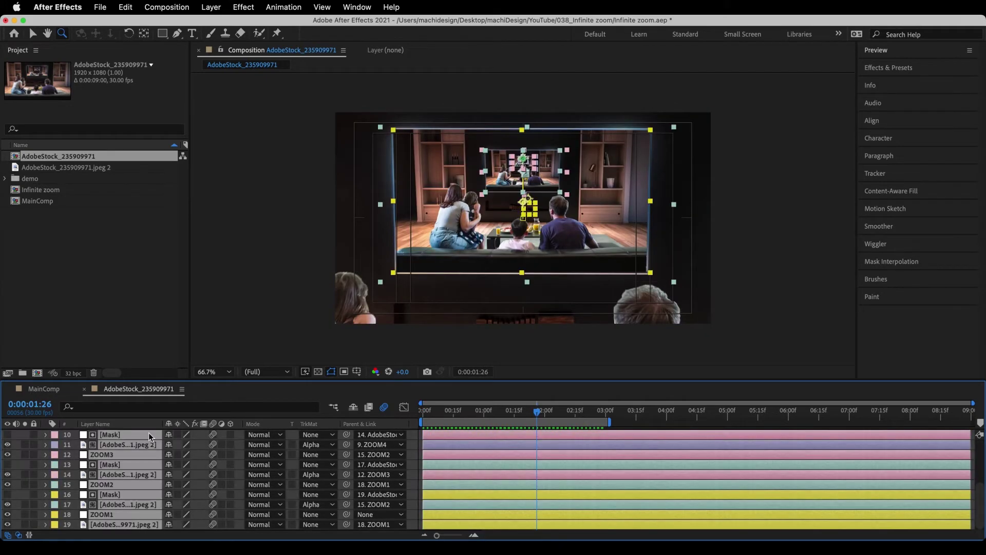
{"action": "left_click", "coordinate": [211, 8]}
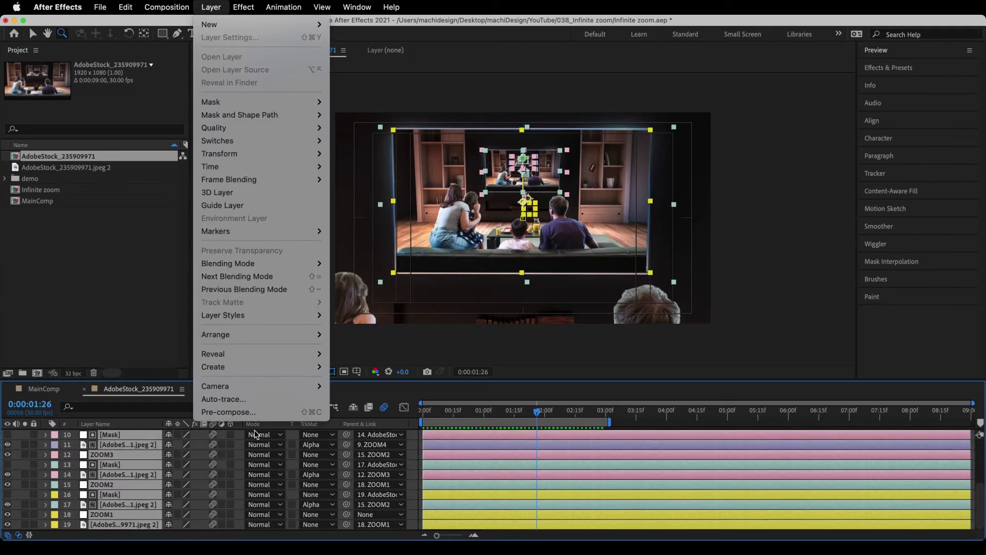
{"action": "left_click", "coordinate": [253, 412]}
{"action": "left_click", "coordinate": [491, 337]}
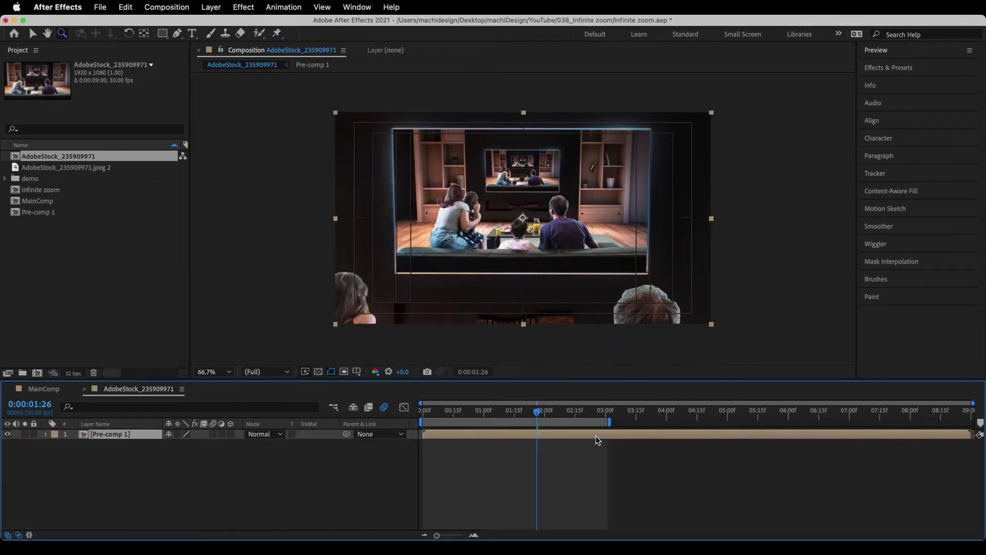
- Enable time remapping on the pre-comp with a keyframe at 0:00:03:00, and delete the final keyframe at 0:00:09:00
{"action": "left_click_drag", "start_coordinate": [547, 412], "coordinate": [606, 412]}
{"action": "left_click", "coordinate": [211, 7]}
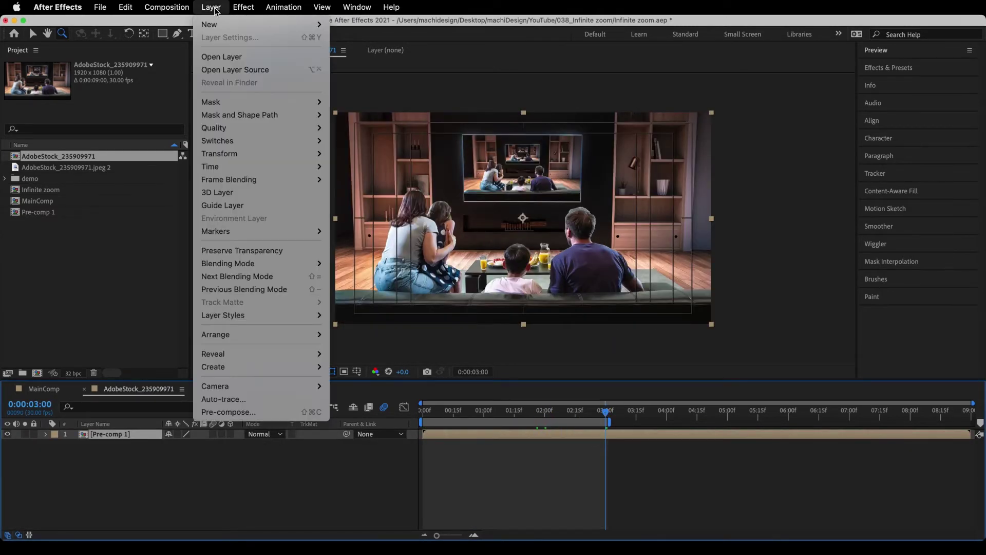
{"action": "left_click", "coordinate": [375, 167]}
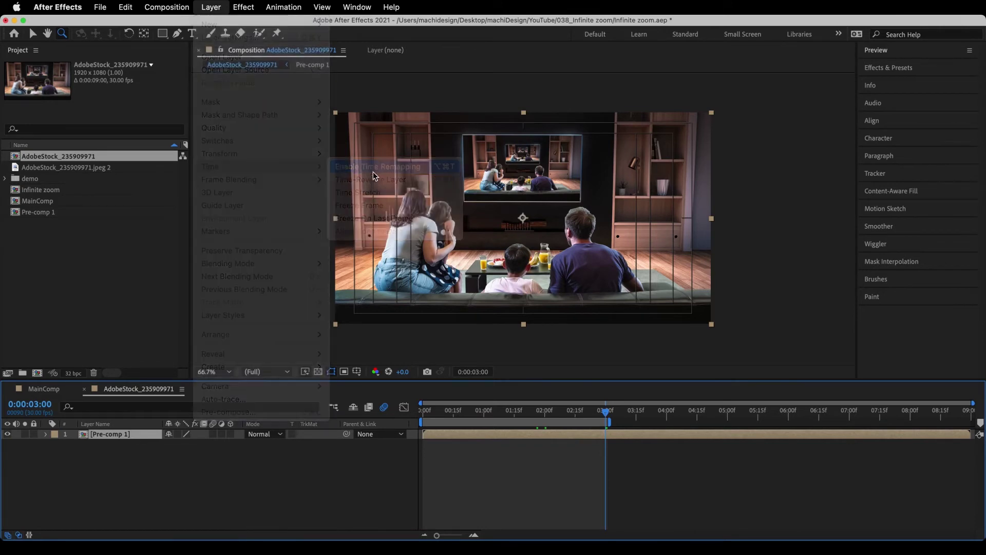
{"action": "left_click", "coordinate": [971, 444]}
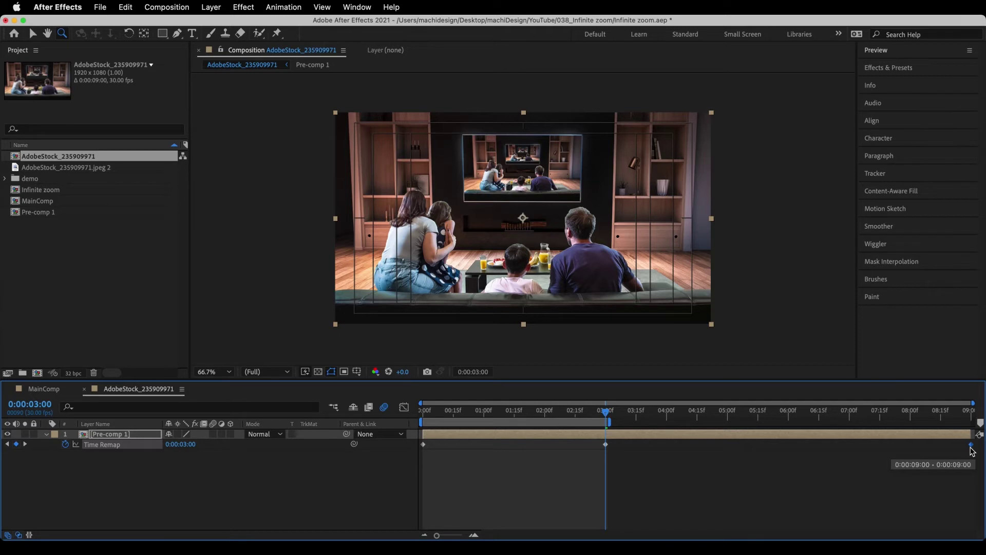
{"action": "key", "text": "Delete"}
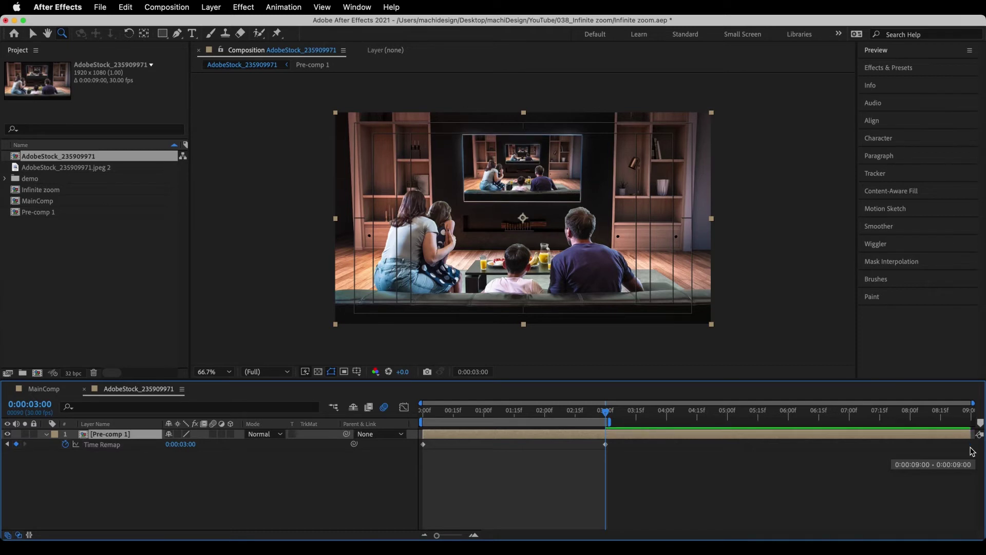
- Add the expression loopOut(type = "cycle", numKeyframes = 0) to the pre-comp's Time Remap property
{"action": "left_click", "coordinate": [65, 444], "text": "alt"}
{"action": "left_click", "coordinate": [208, 453]}
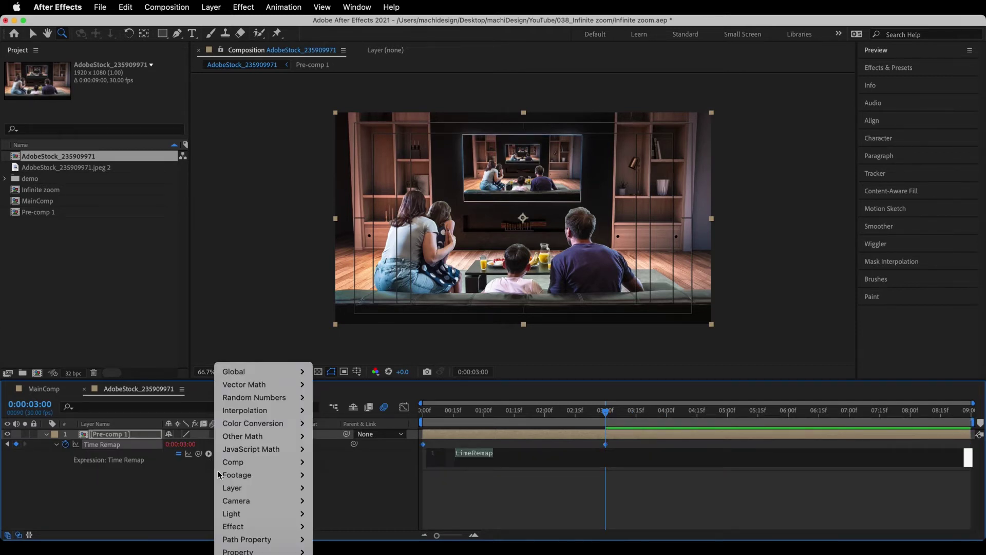
{"action": "mouse_move", "coordinate": [242, 551]}
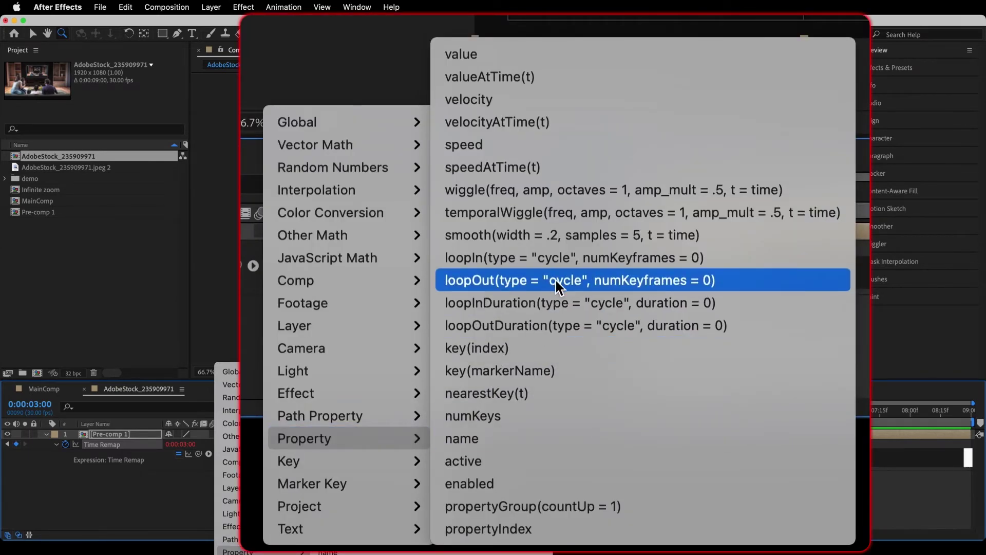
{"action": "left_click", "coordinate": [381, 460]}
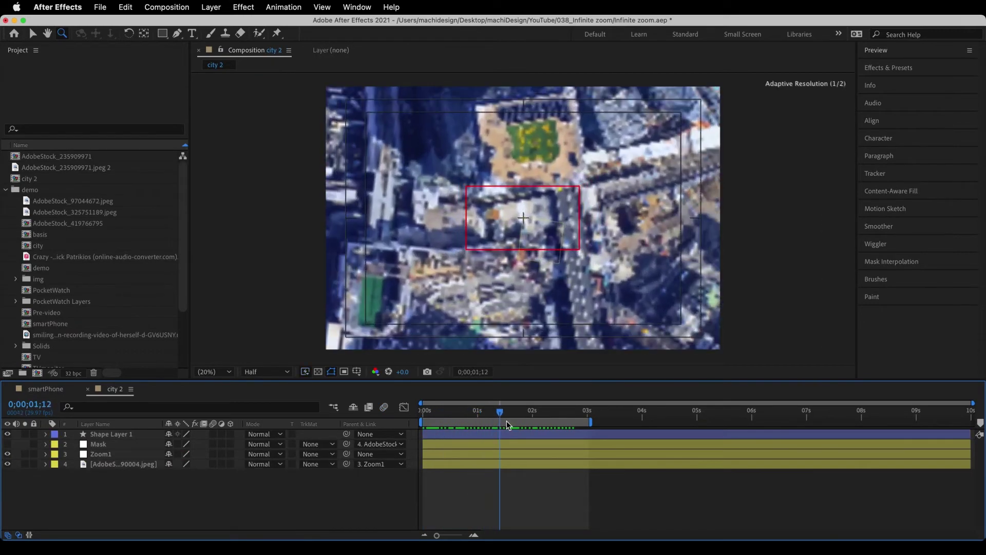
- In the city 2 composition, move to 0;00;03;00 and apply Exponential Scale to the Zoom1 null's Scale keyframes
{"action": "left_click_drag", "start_coordinate": [508, 423], "coordinate": [581, 424]}
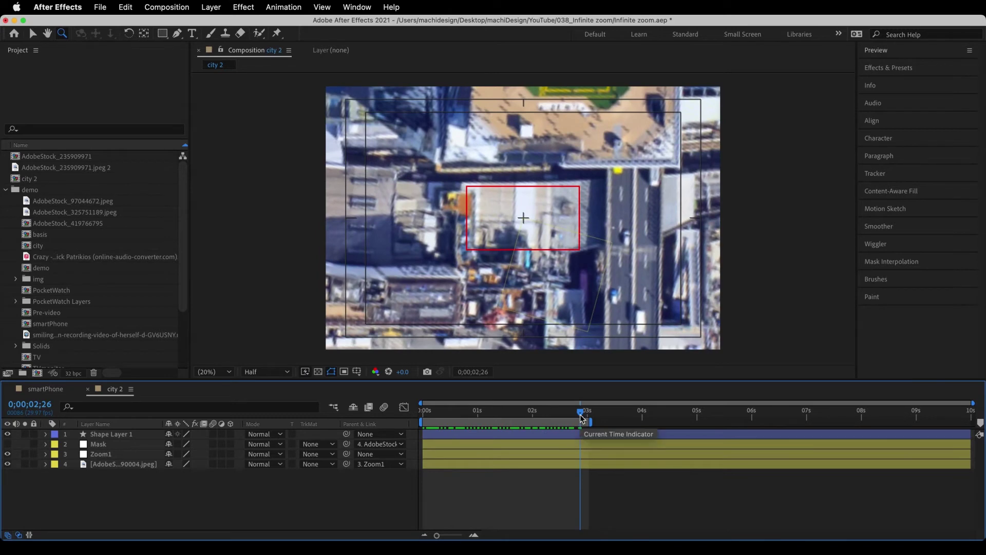
{"action": "left_click_drag", "start_coordinate": [581, 417], "coordinate": [588, 418]}
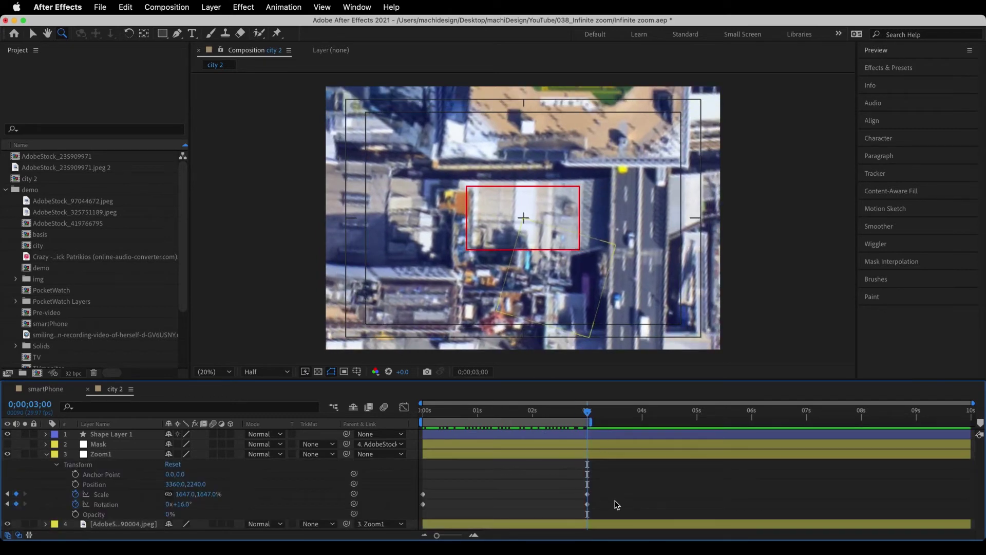
{"action": "left_click", "coordinate": [112, 496]}
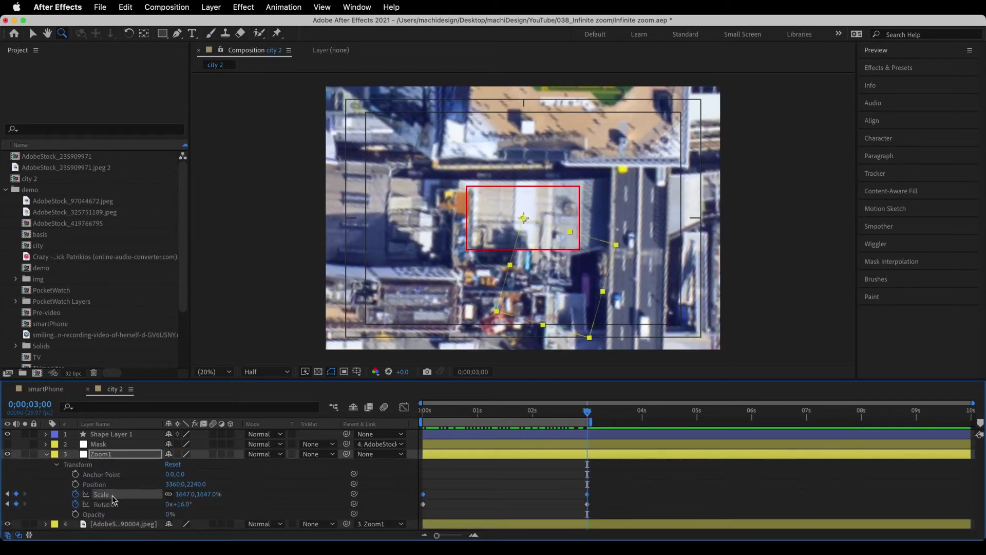
{"action": "right_click", "coordinate": [589, 498]}
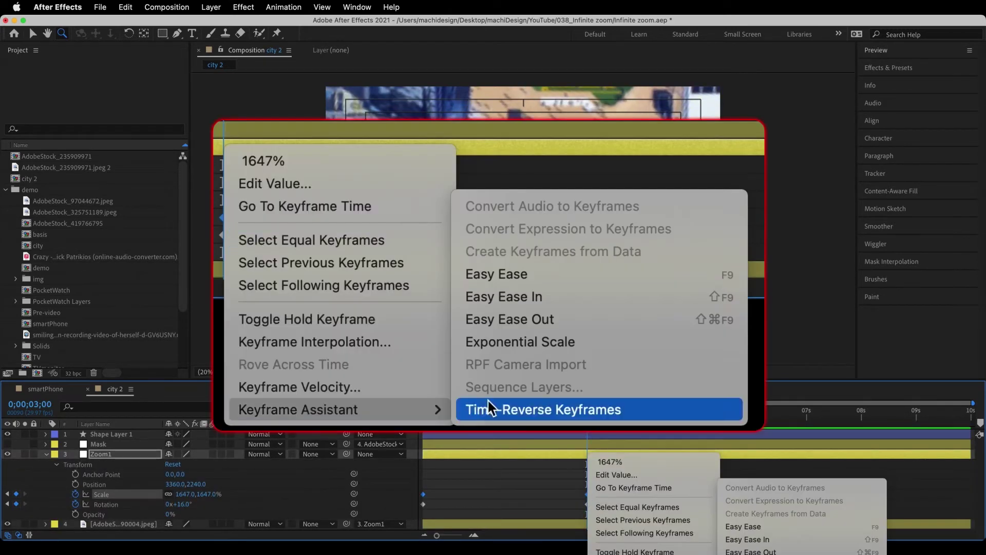
{"action": "left_click", "coordinate": [519, 343]}
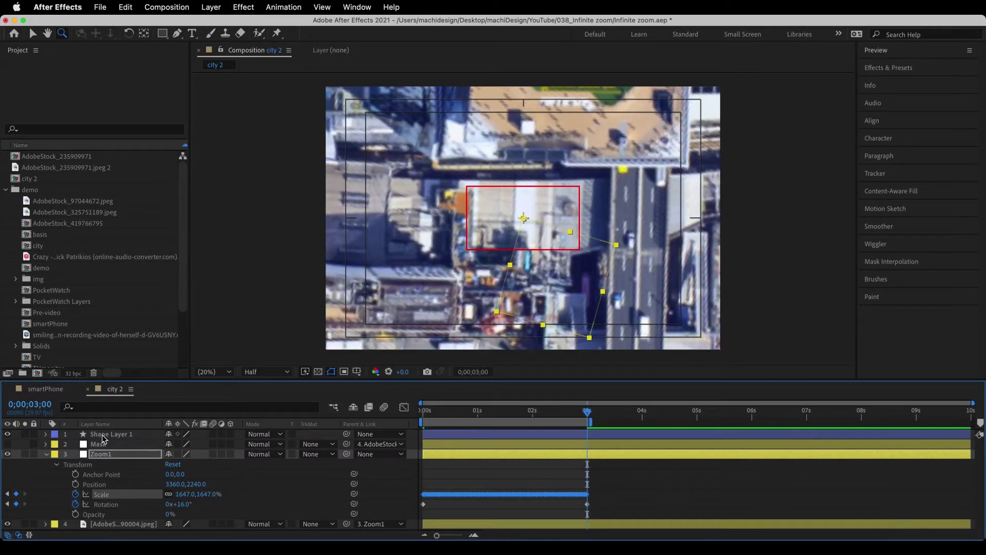
{"action": "left_click", "coordinate": [45, 454]}
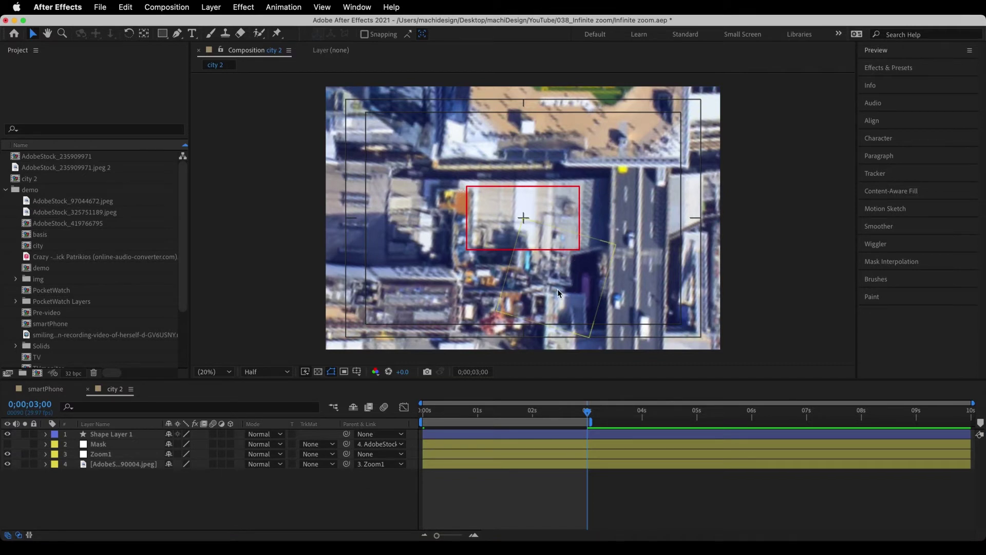
- Show the Mask layer and move the Zoom1 null above it in the layer stack
{"action": "left_click", "coordinate": [7, 444]}
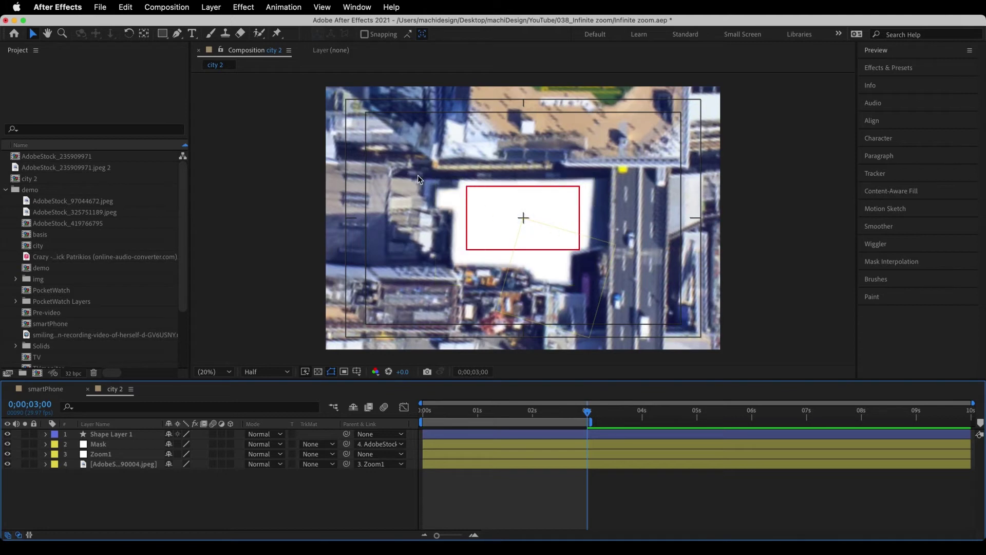
{"action": "left_click_drag", "start_coordinate": [102, 454], "coordinate": [103, 442]}
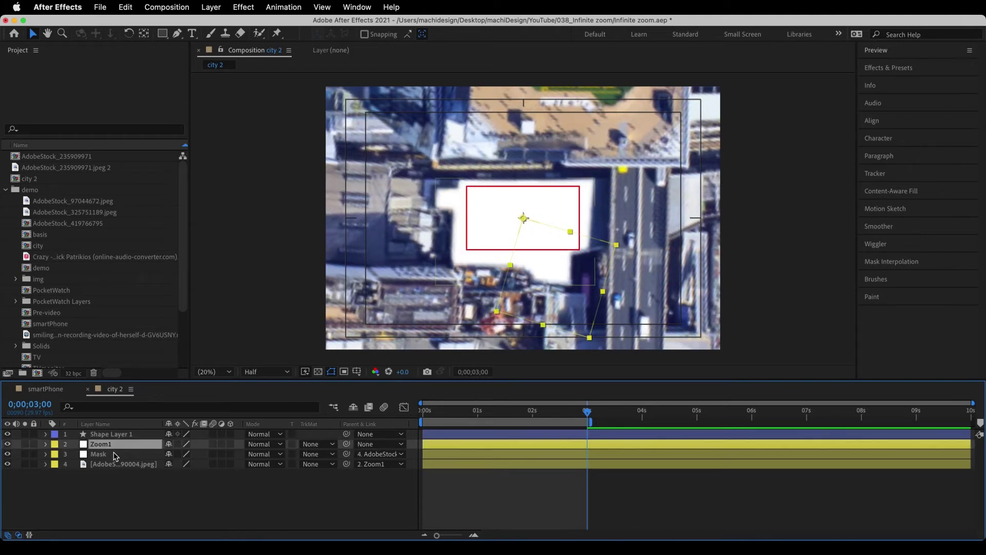
- Duplicate the Zoom1, Mask and city image layers together and give the copies the Aqua label
{"action": "left_click", "coordinate": [115, 465], "text": "shift"}
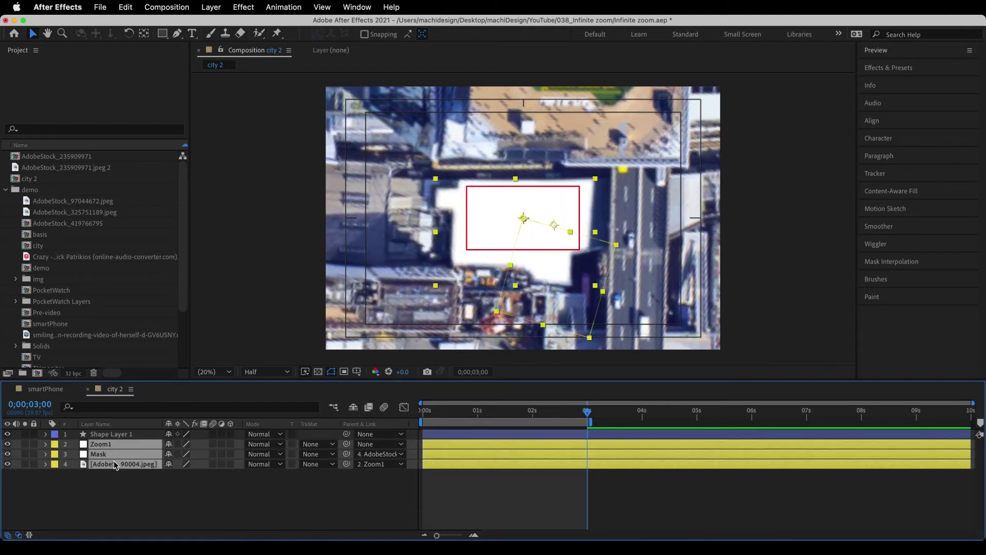
{"action": "key", "text": "super+d"}
{"action": "left_click", "coordinate": [54, 444]}
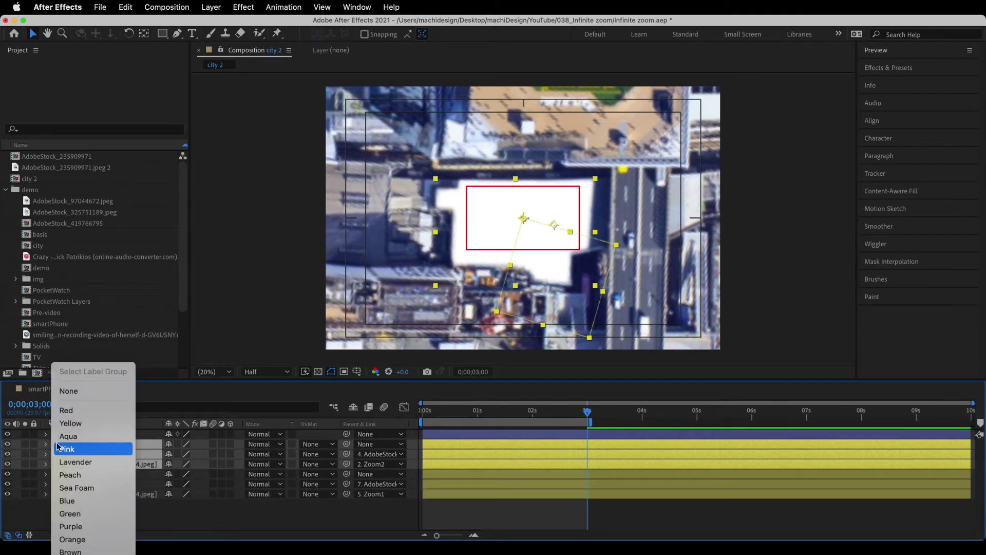
{"action": "left_click", "coordinate": [67, 436]}
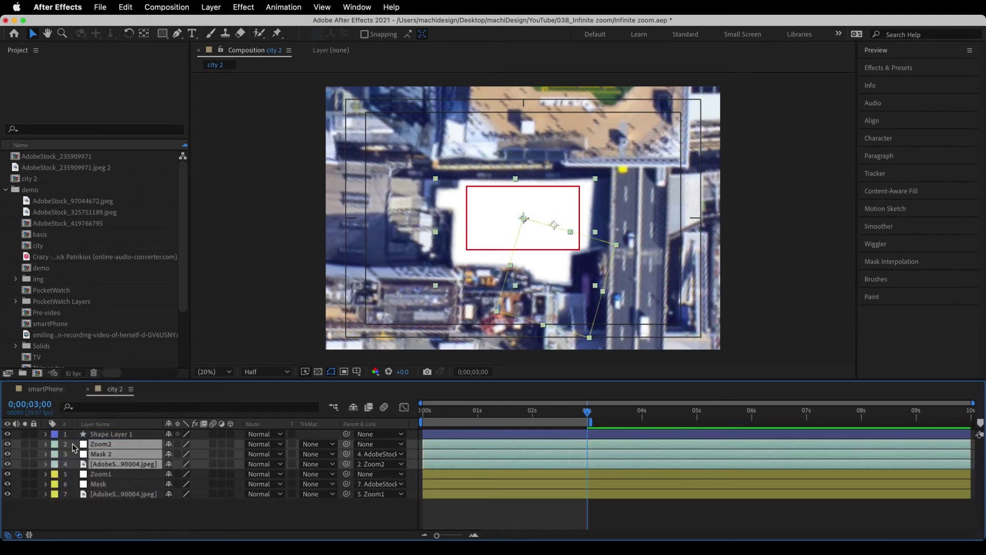
{"action": "key", "text": "F2"}
- At 0;00;00;00, remove all Scale and Rotation keyframes from the Zoom2 null, keeping its starting values
{"action": "key", "text": "Home"}
{"action": "left_click", "coordinate": [46, 443]}
{"action": "left_click", "coordinate": [56, 455]}
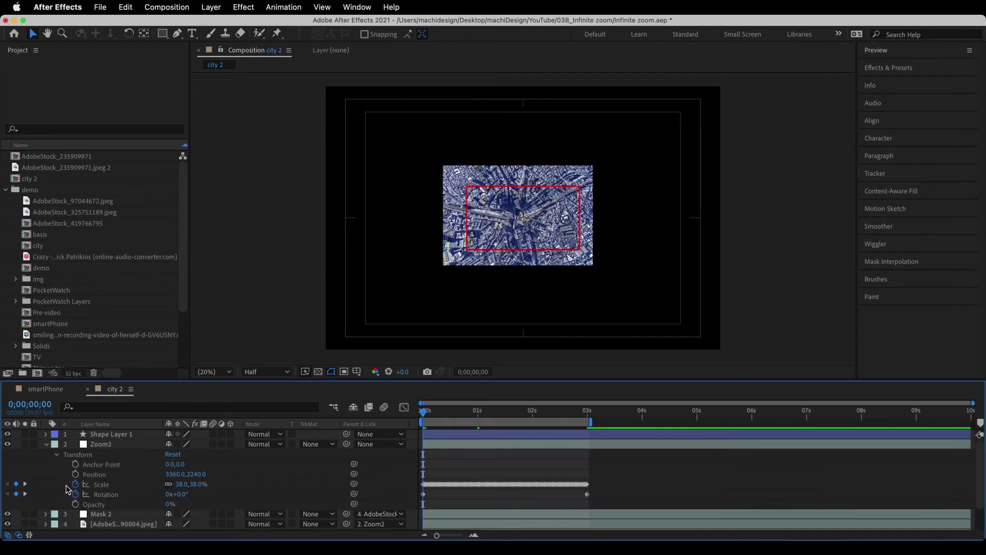
{"action": "left_click", "coordinate": [75, 485]}
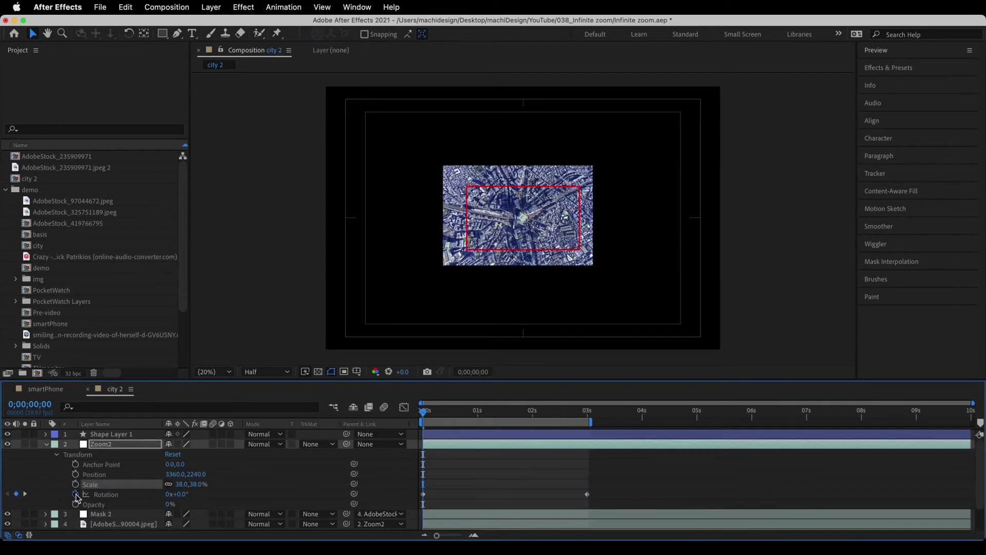
{"action": "left_click", "coordinate": [75, 494]}
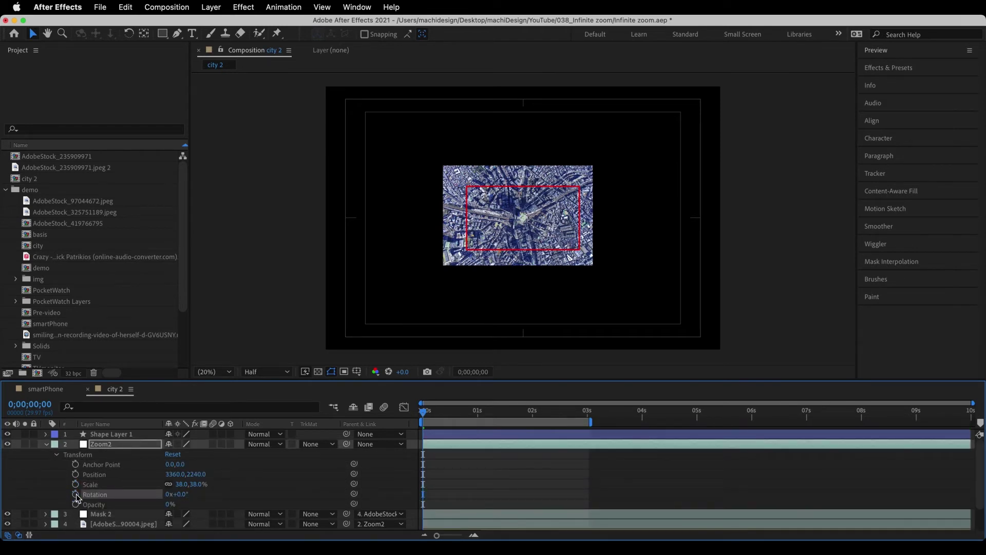
{"action": "left_click", "coordinate": [46, 444]}
- At 0;00;03;00, parent the Zoom2 null to the Zoom1 null and deselect all layers
{"action": "left_click_drag", "start_coordinate": [426, 410], "coordinate": [591, 436]}
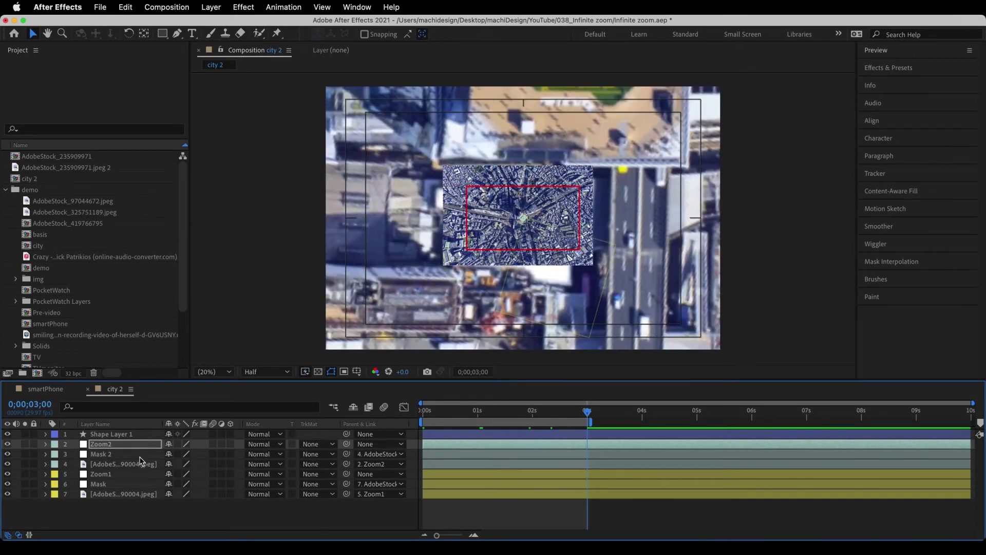
{"action": "left_click_drag", "start_coordinate": [346, 443], "coordinate": [107, 478]}
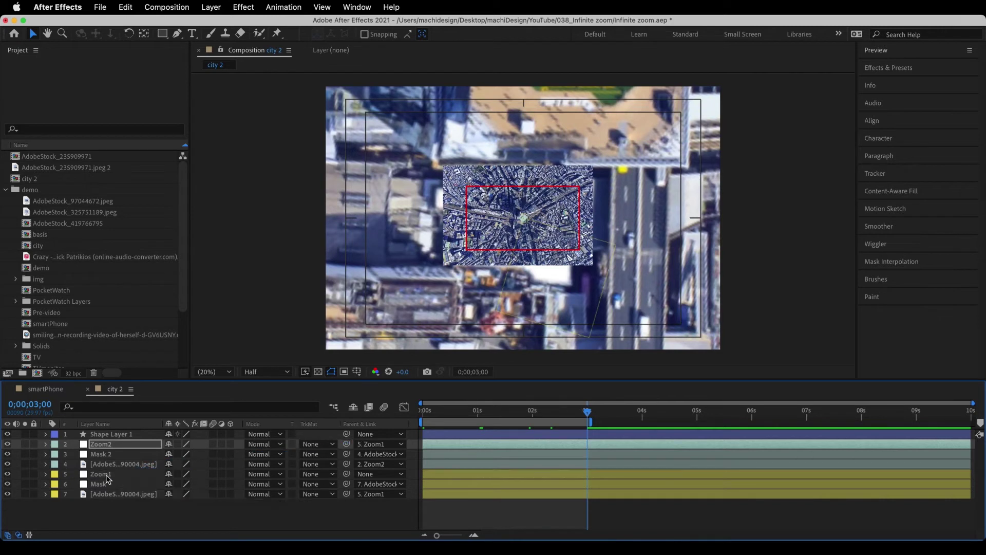
{"action": "left_click", "coordinate": [72, 476]}
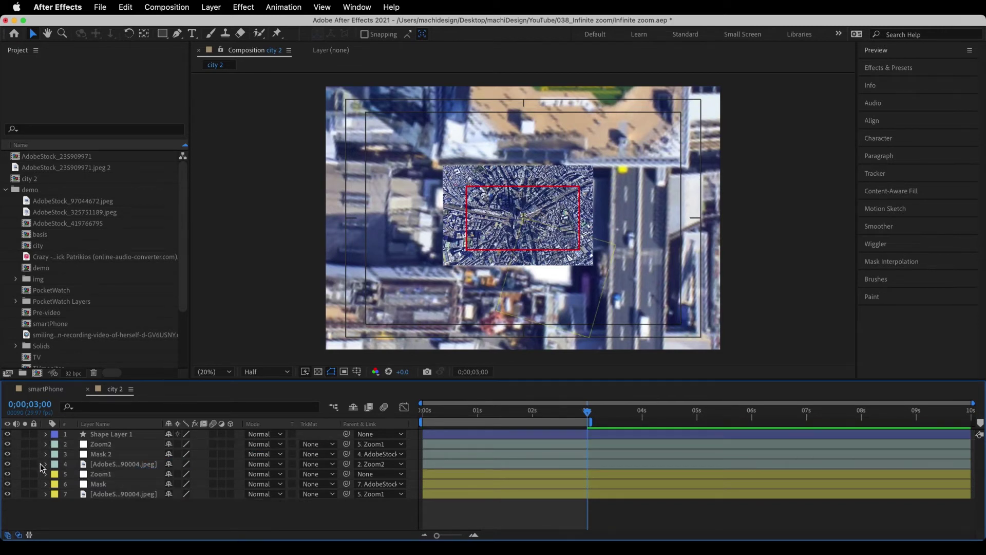
- Hide both mask layers, move Mask directly above the aqua city image, and set that image's track matte to Alpha Matte "Mask"
{"action": "left_click", "coordinate": [8, 454]}
{"action": "left_click", "coordinate": [8, 484]}
{"action": "left_click_drag", "start_coordinate": [114, 487], "coordinate": [105, 465]}
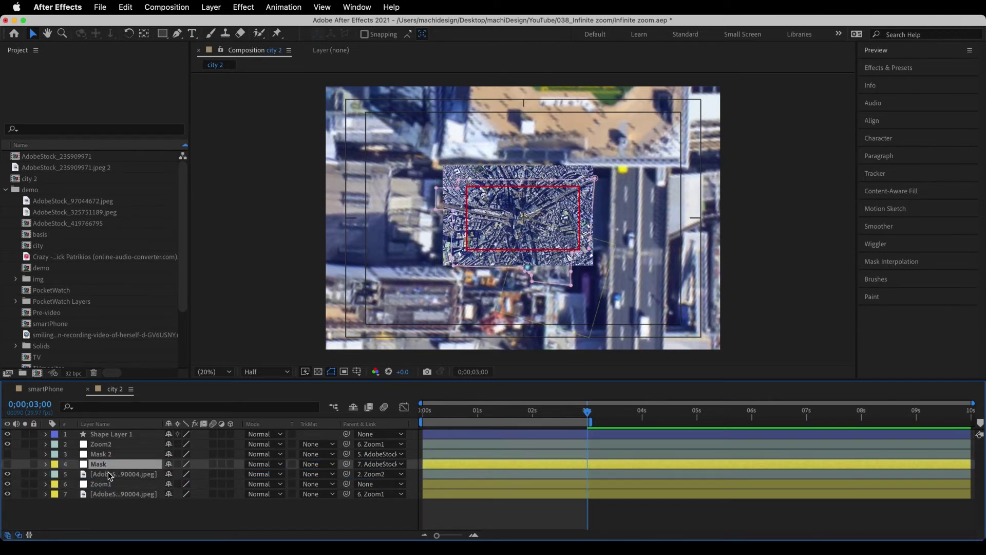
{"action": "left_click", "coordinate": [316, 474]}
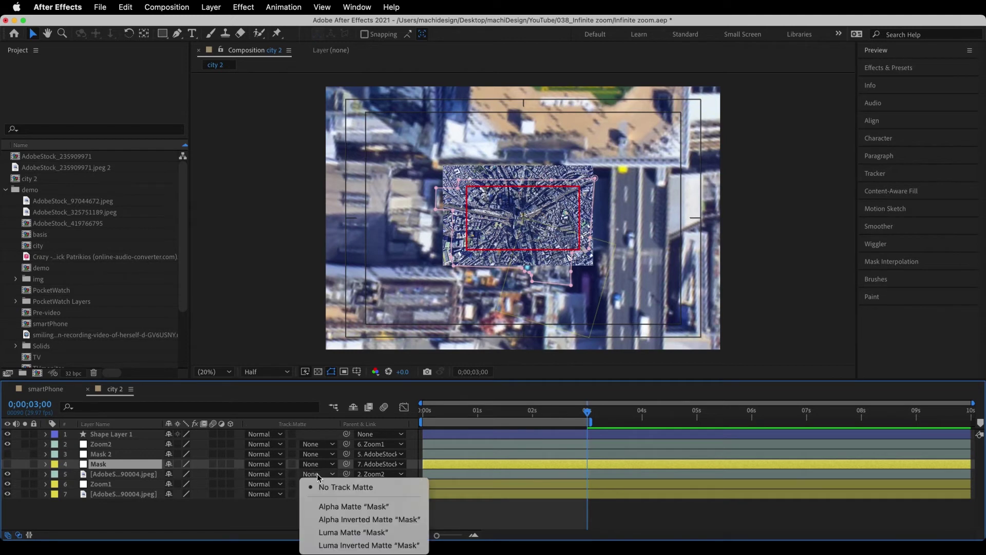
{"action": "left_click", "coordinate": [339, 506]}
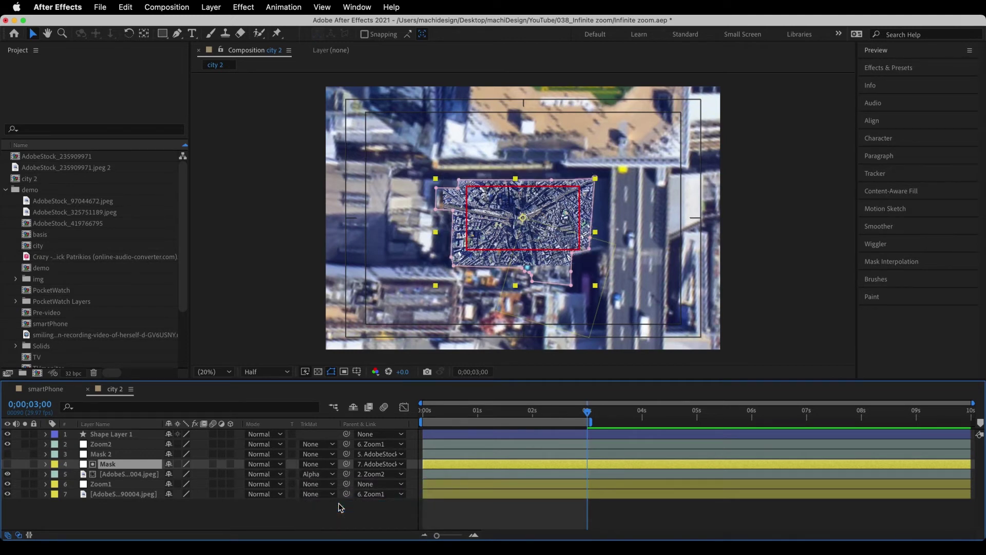
- Solo the aqua city image layer and apply the Motion Tile effect with its Output Width set to 180
{"action": "left_click", "coordinate": [25, 474]}
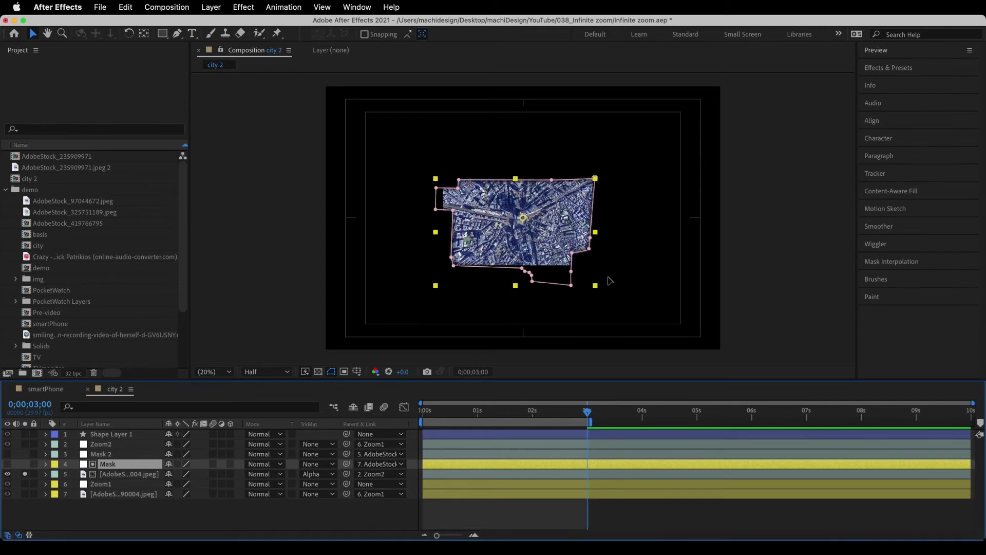
{"action": "left_click", "coordinate": [122, 478]}
{"action": "left_click", "coordinate": [243, 7]}
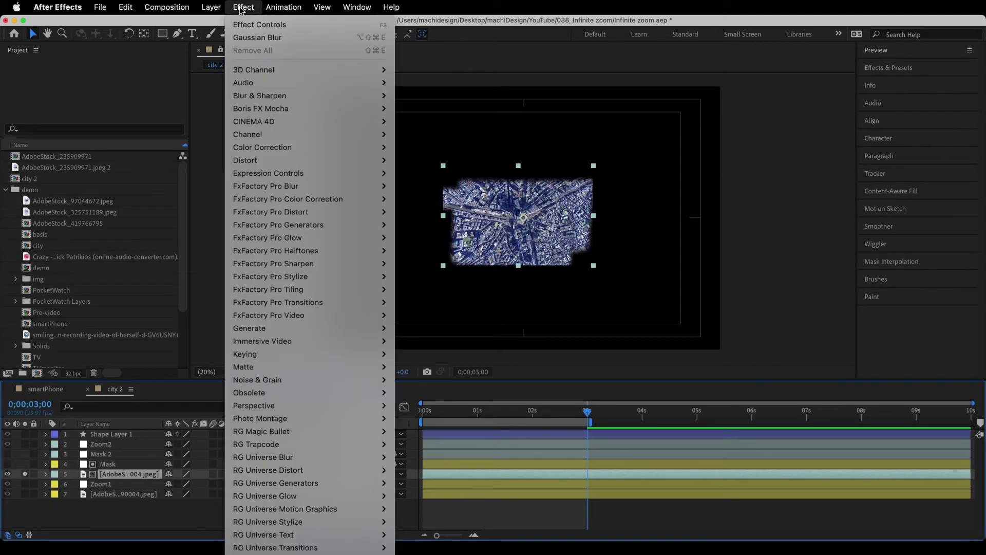
{"action": "mouse_move", "coordinate": [294, 528]}
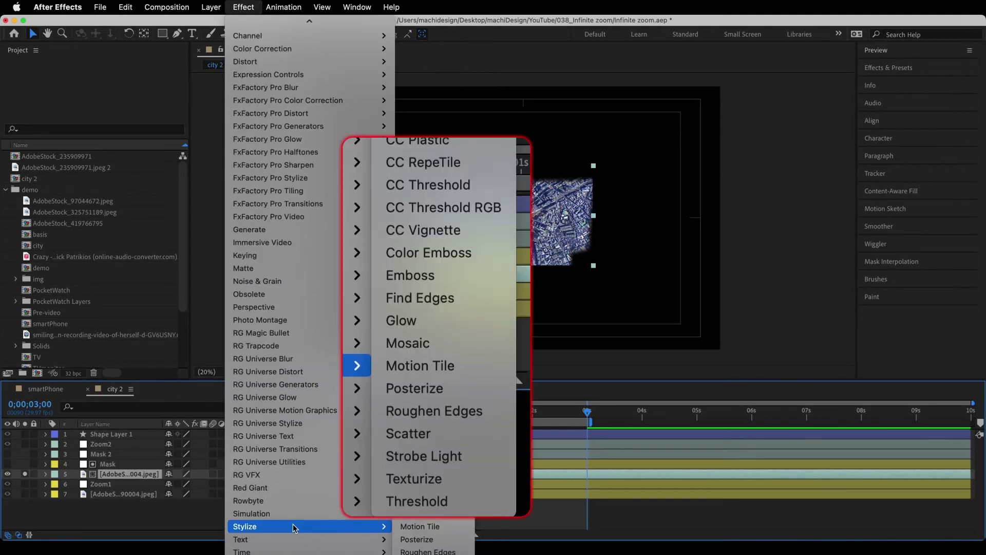
{"action": "left_click", "coordinate": [411, 526]}
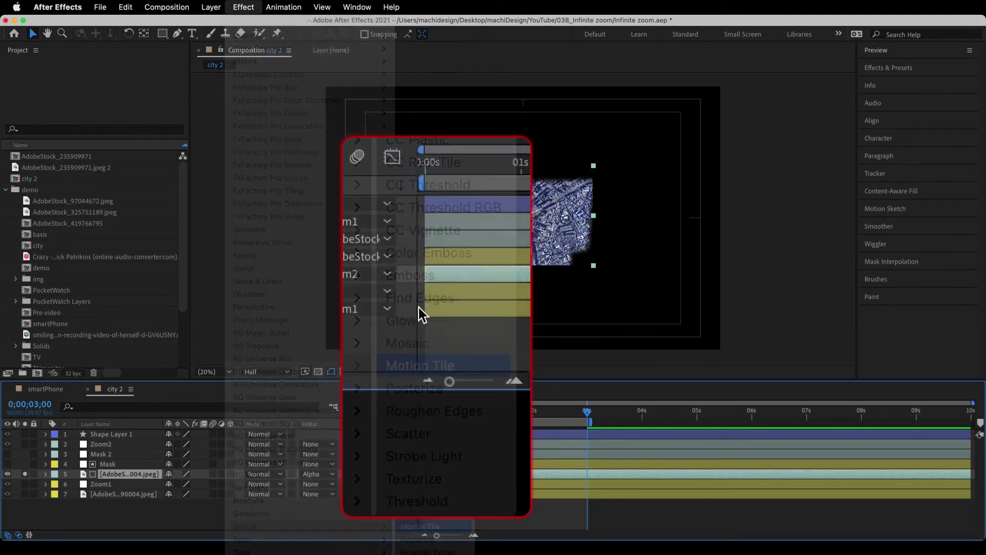
{"action": "left_click_drag", "start_coordinate": [110, 115], "coordinate": [113, 115]}
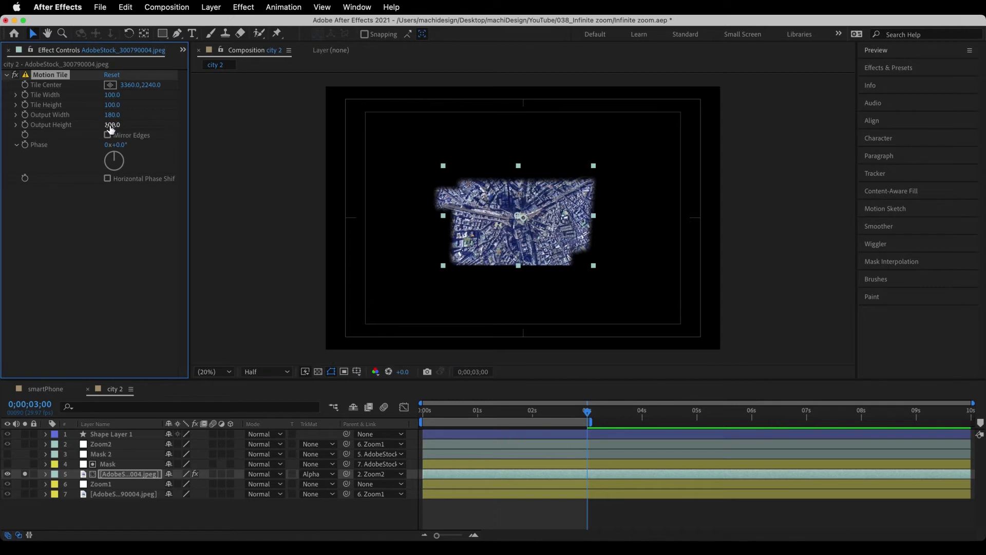
- Increase the Output Height of the Motion Tile effect on the aqua city image layer
{"action": "left_click_drag", "start_coordinate": [112, 125], "coordinate": [114, 125]}
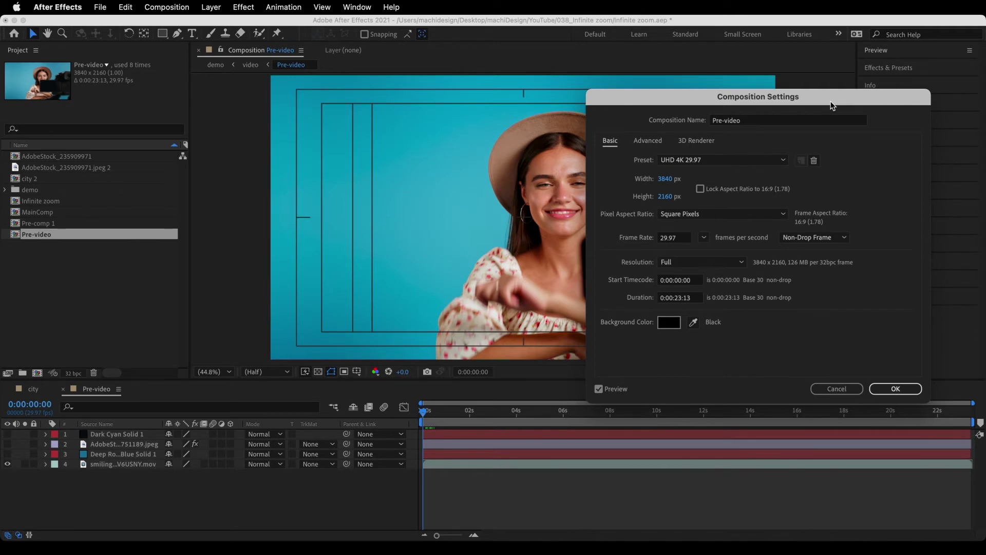
- Make the three hidden layers above the footage in the Pre-video composition visible and preview it from the start
{"action": "key", "text": "Return"}
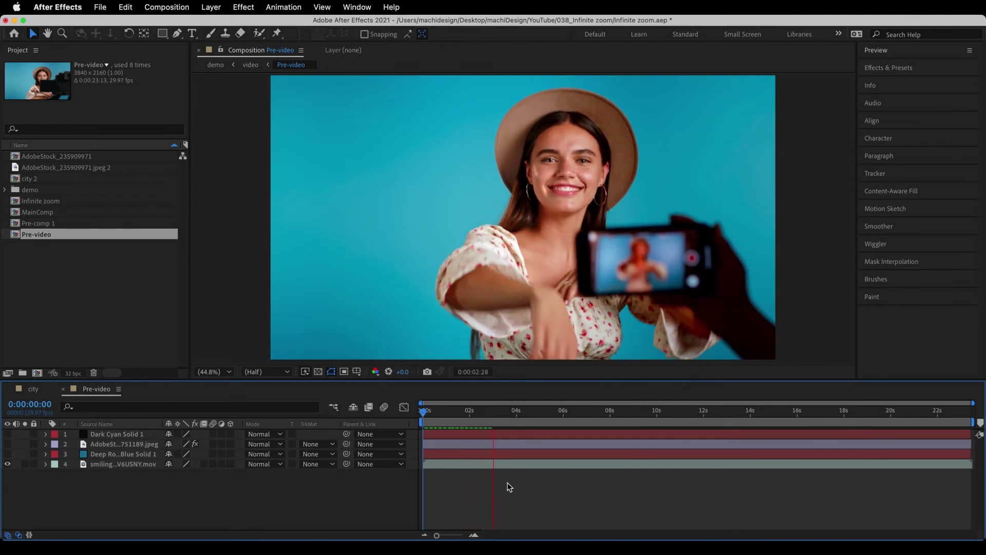
{"action": "key", "text": "space"}
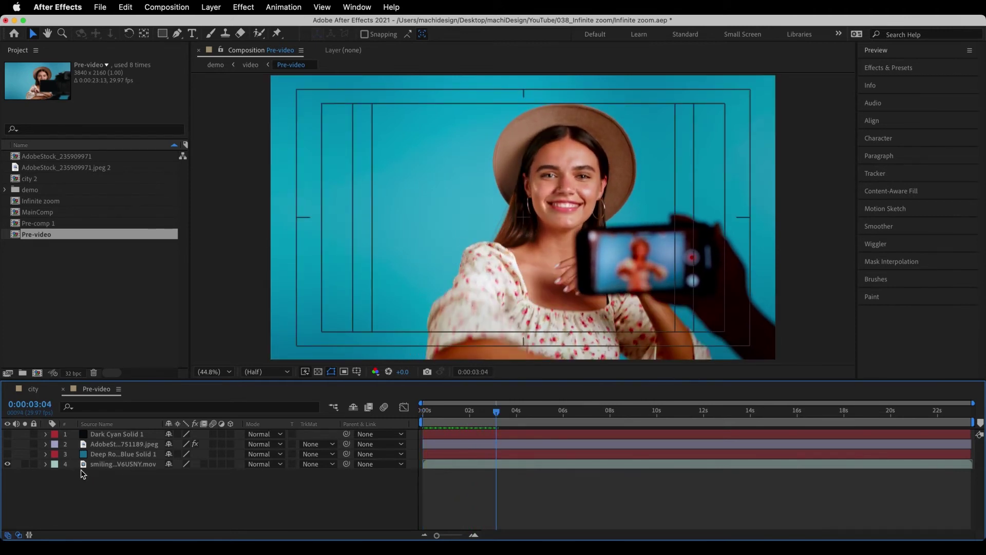
{"action": "left_click_drag", "start_coordinate": [8, 454], "coordinate": [7, 434]}
{"action": "key", "text": "Home"}
{"action": "key", "text": "space"}
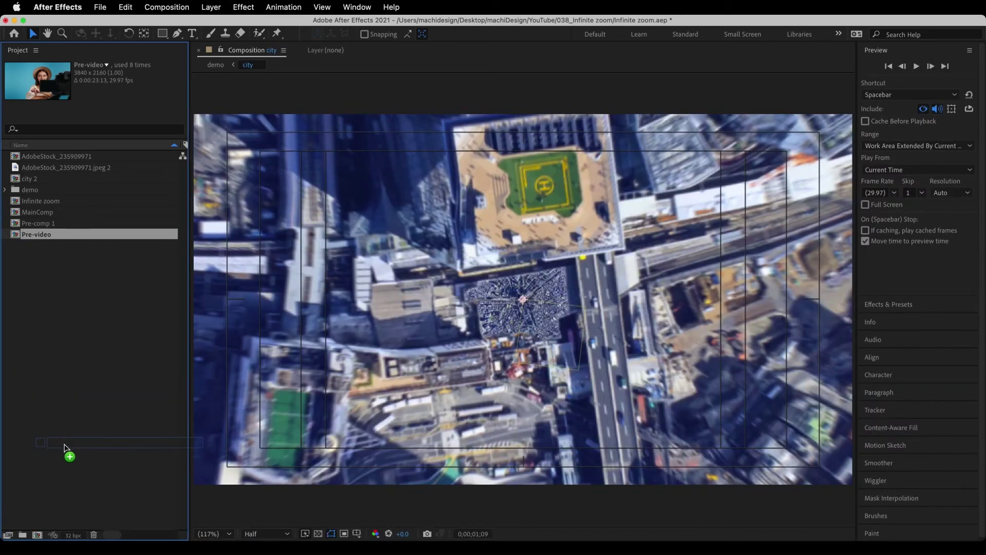
- Create a new composition from the Pre-video composition and deselect its layer
{"action": "left_click_drag", "start_coordinate": [68, 454], "coordinate": [39, 539]}
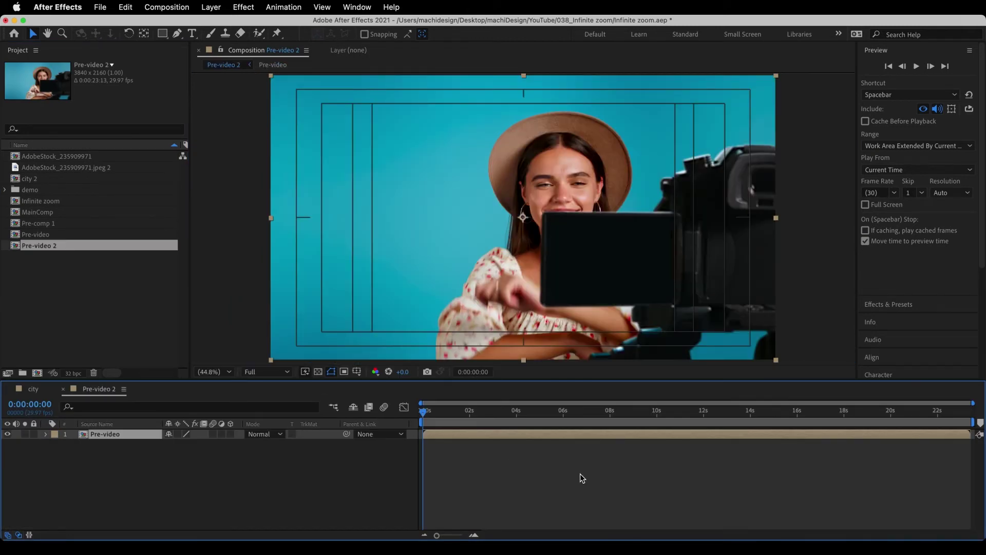
{"action": "left_click", "coordinate": [126, 470]}
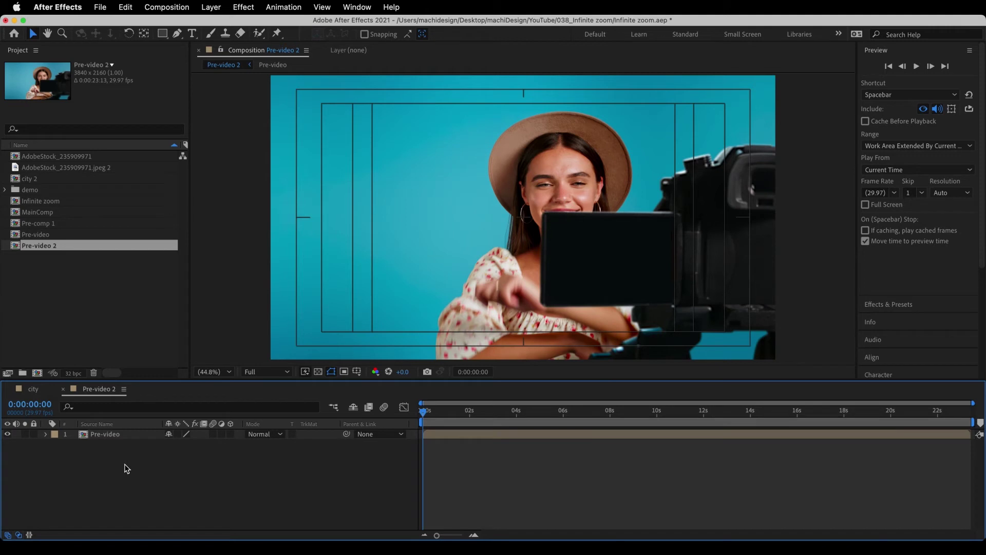
- Add a rectangle shape layer with a red 20 px stroke and set its Rectangle Path size to 1920 x 1080
{"action": "double_click", "coordinate": [162, 33]}
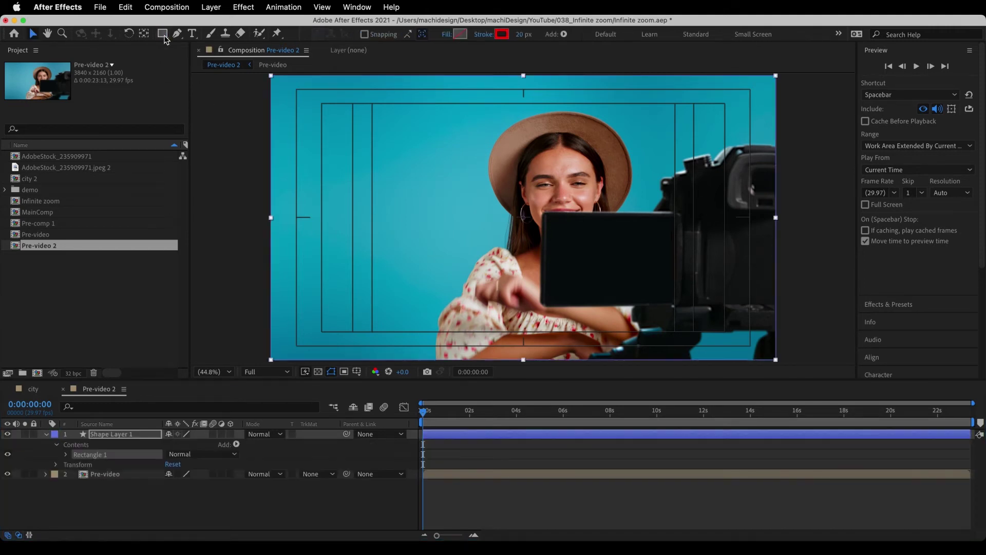
{"action": "left_click", "coordinate": [186, 474]}
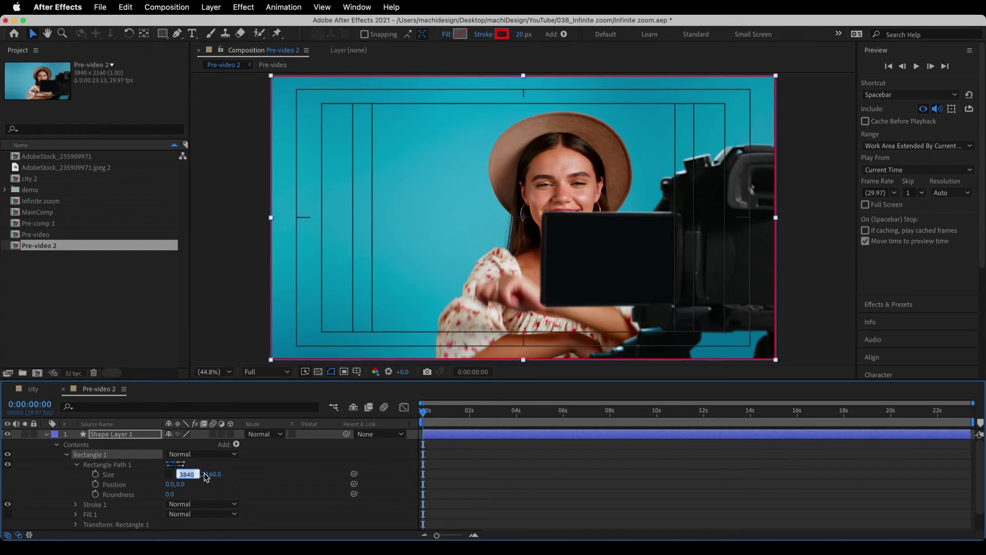
{"action": "type", "text": "1920"}
{"action": "key", "text": "Tab"}
{"action": "type", "text": "1"}
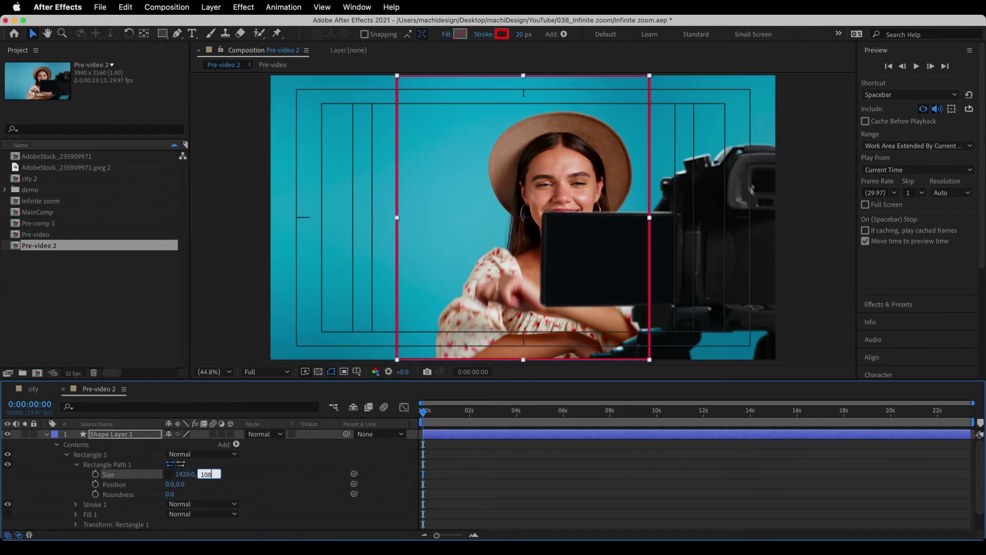
{"action": "type", "text": "080"}
{"action": "key", "text": "Return"}
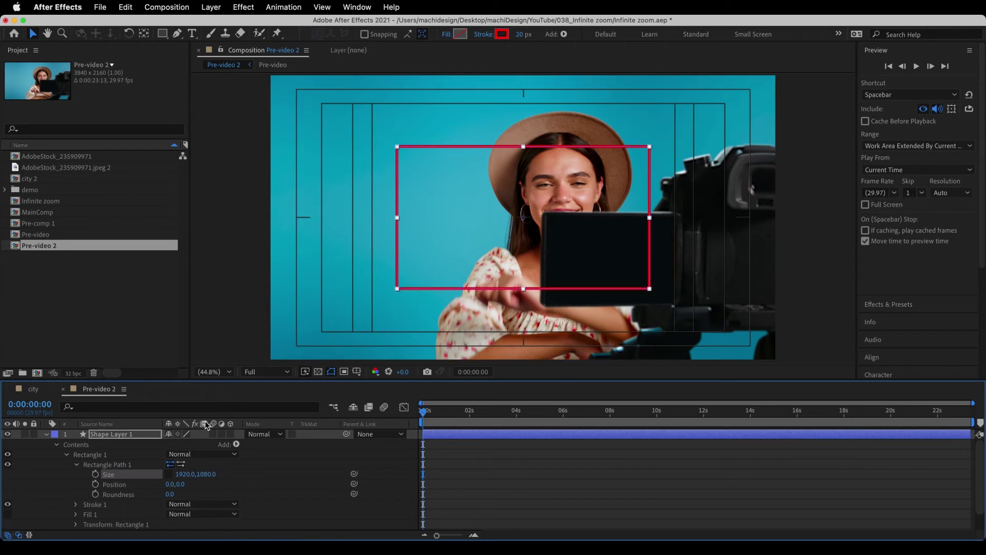
{"action": "left_click", "coordinate": [47, 434]}
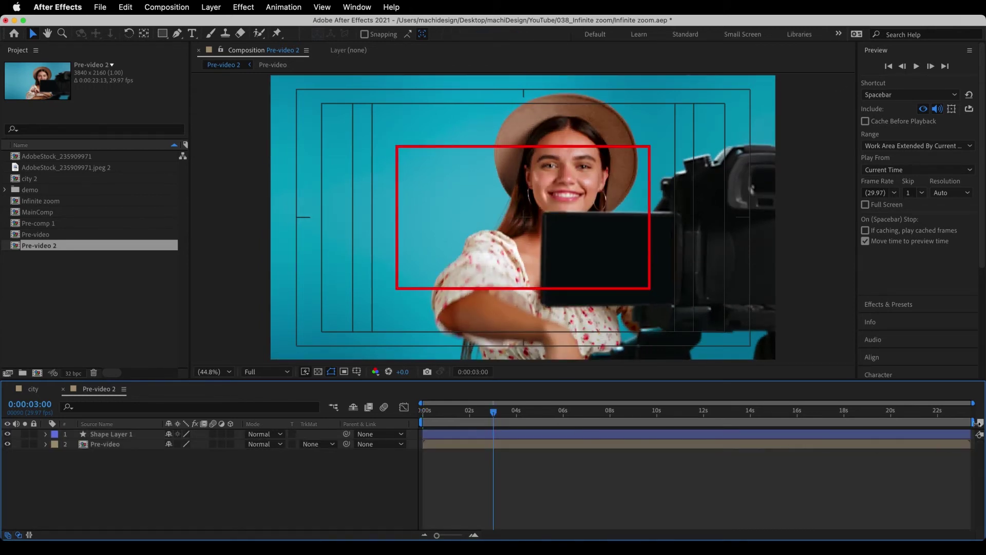
- Place composition marker 1 at 0:00:03:00 and select the Pre-video layer
{"action": "left_click_drag", "start_coordinate": [907, 428], "coordinate": [575, 430]}
{"action": "left_click", "coordinate": [529, 444]}
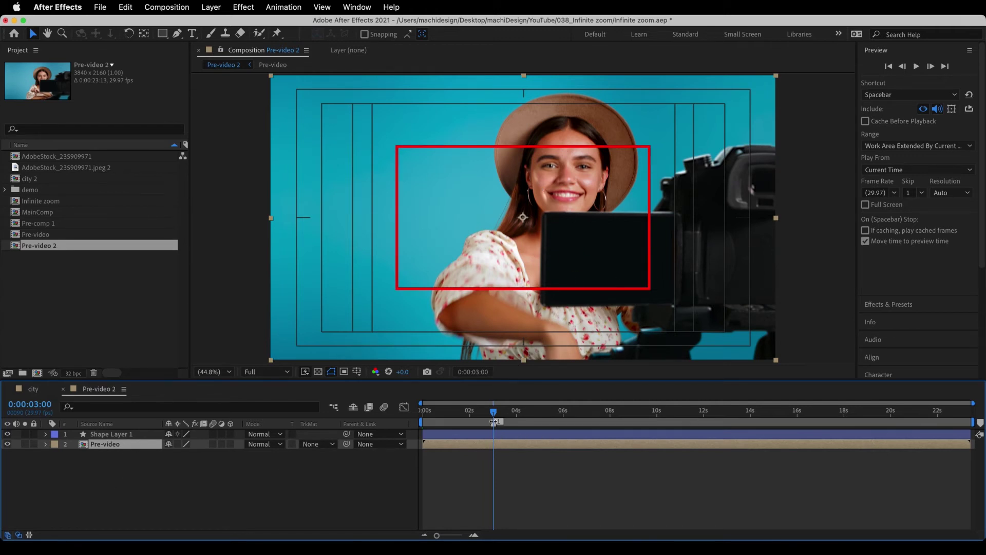
- Move Pre-video's anchor point to the camera screen's center and scale the layer to 223.1% so the screen surrounds the red frame
{"action": "left_click_drag", "start_coordinate": [436, 535], "coordinate": [454, 535]}
{"action": "left_click_drag", "start_coordinate": [708, 282], "coordinate": [618, 240]}
{"action": "key", "text": "y"}
{"action": "left_click_drag", "start_coordinate": [434, 176], "coordinate": [521, 217]}
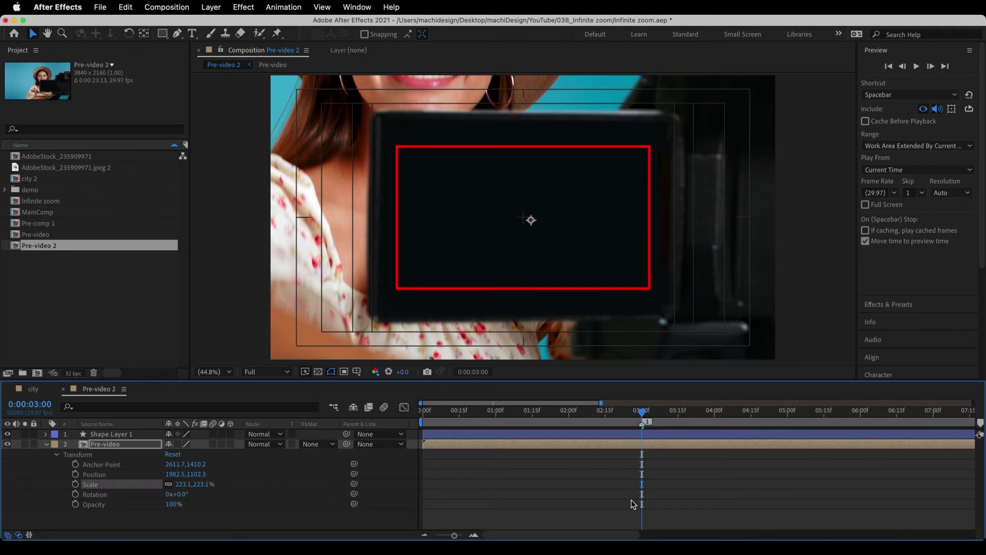
- Create a null object directly above the Pre-video layer and rename it ZOOM1
{"action": "left_click", "coordinate": [75, 445]}
{"action": "left_click", "coordinate": [211, 7]}
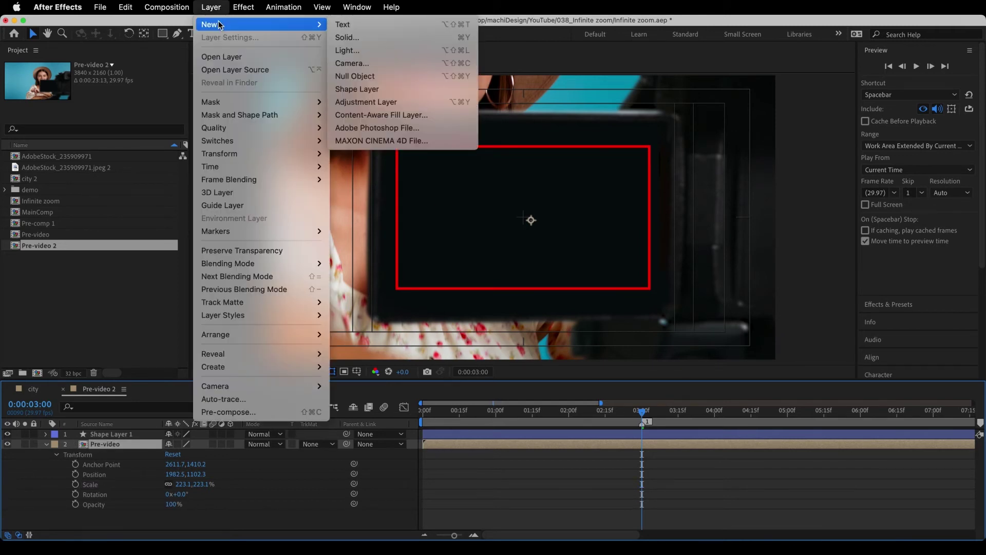
{"action": "left_click", "coordinate": [504, 410]}
{"action": "key", "text": "super+alt+shift+y"}
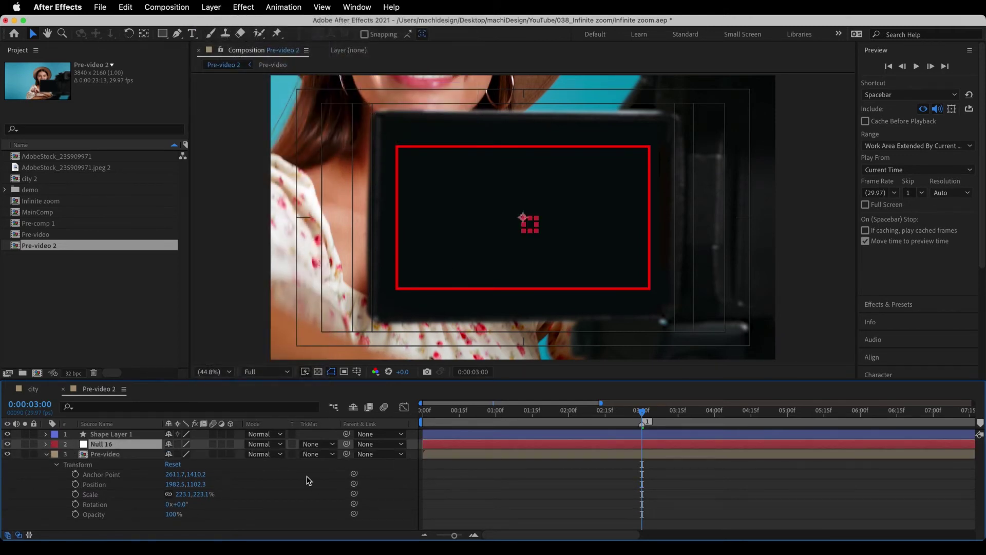
{"action": "key", "text": "Return"}
{"action": "type", "text": "ZOOM"}
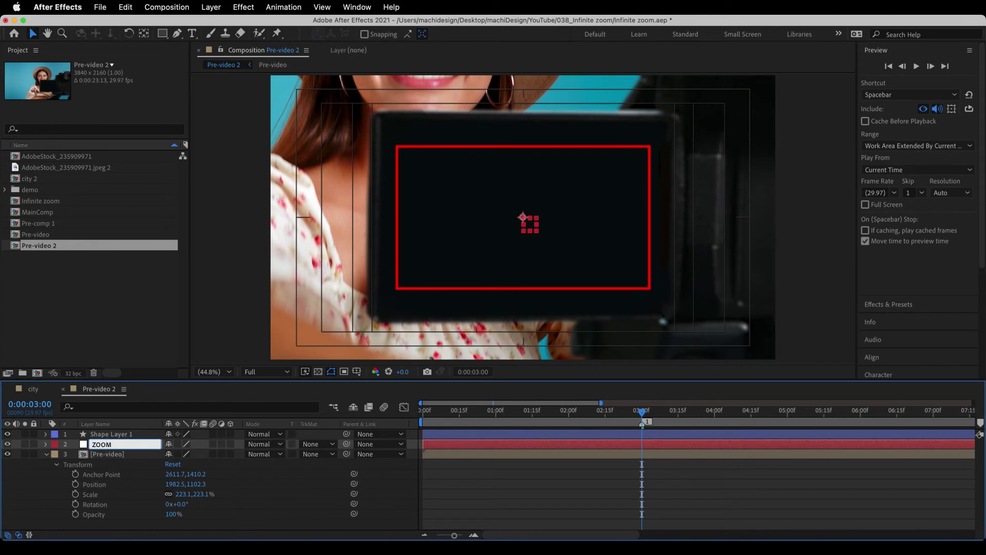
{"action": "key", "text": "Return"}
- Set the label color of the ZOOM1 null and the Pre-video layer to yellow
{"action": "left_click", "coordinate": [116, 454], "text": "shift"}
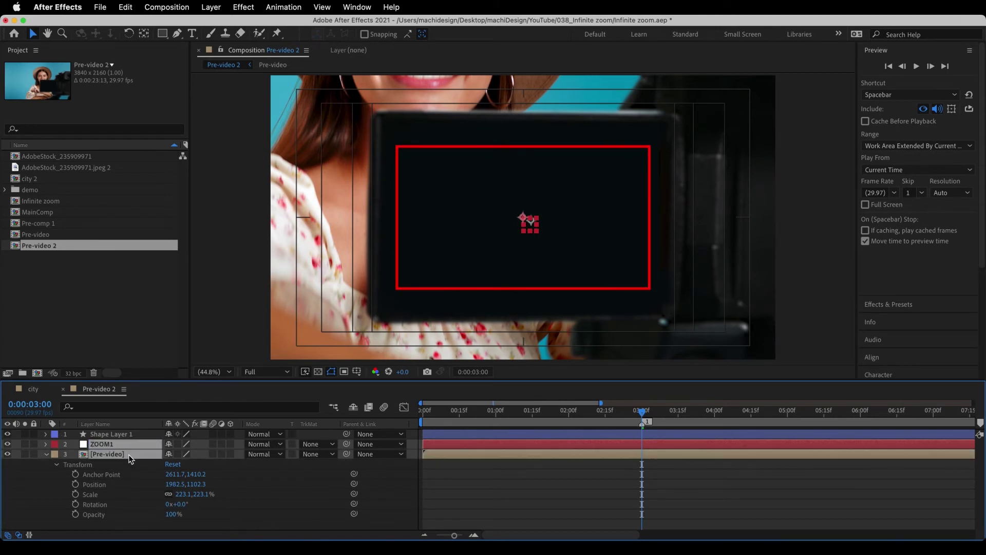
{"action": "left_click", "coordinate": [55, 444]}
{"action": "left_click", "coordinate": [81, 424]}
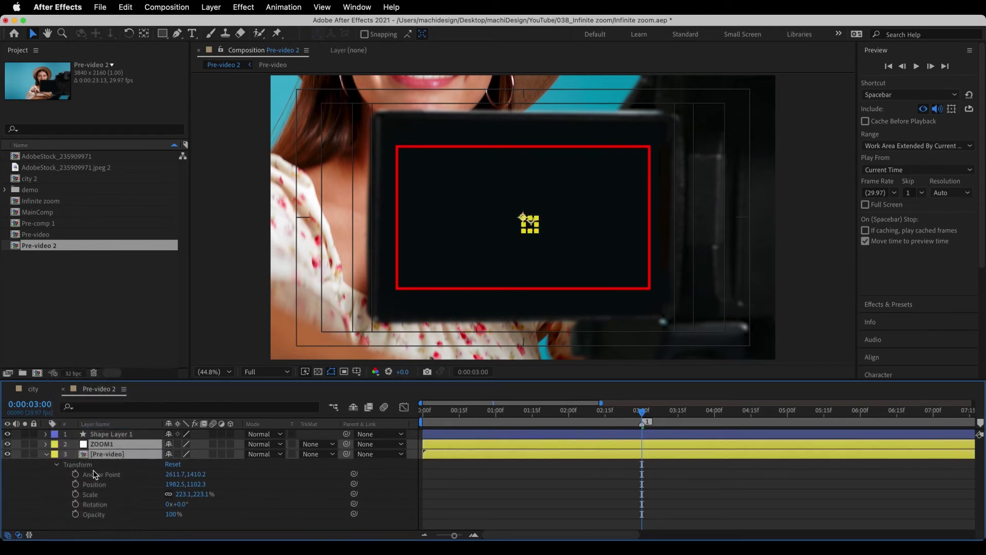
- Parent the Pre-video layer to the ZOOM1 null
{"action": "left_click", "coordinate": [318, 484]}
{"action": "left_click", "coordinate": [122, 454]}
{"action": "left_click_drag", "start_coordinate": [347, 455], "coordinate": [116, 445]}
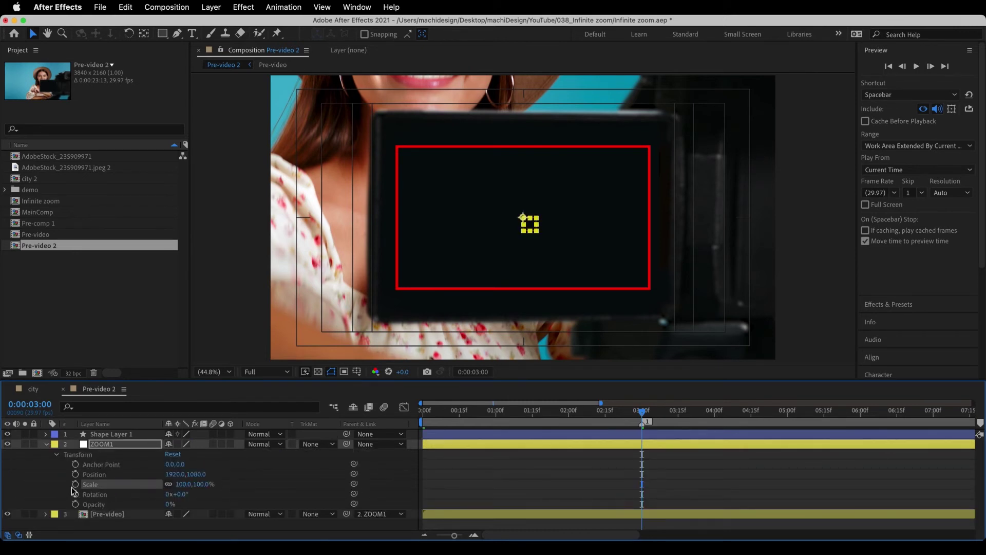
- Keyframe ZOOM1's Scale and Position at 0:00:03:00, and at 0:00:00:00 set Scale to 29% and Position to 2330, 1270
{"action": "left_click", "coordinate": [75, 484]}
{"action": "left_click", "coordinate": [75, 473]}
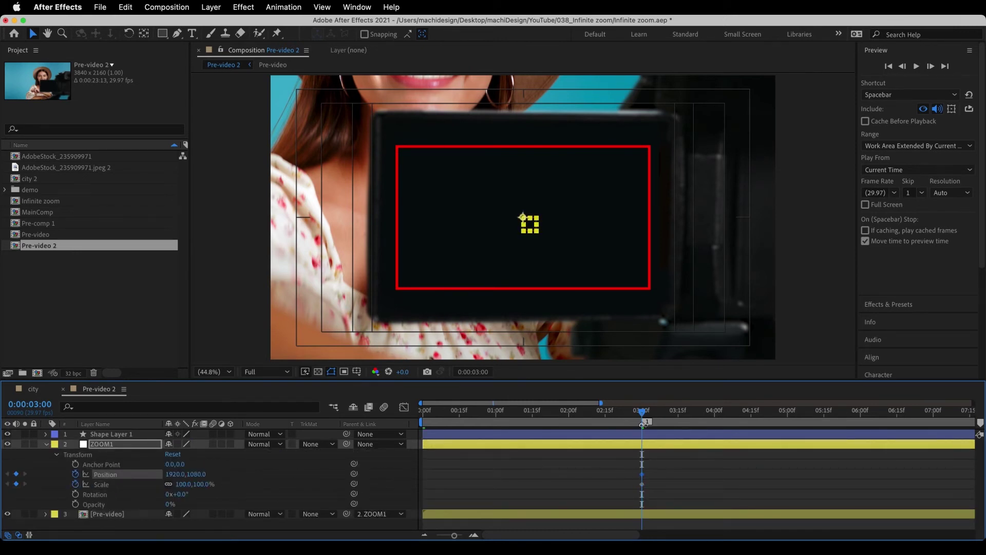
{"action": "left_click_drag", "start_coordinate": [643, 414], "coordinate": [423, 412]}
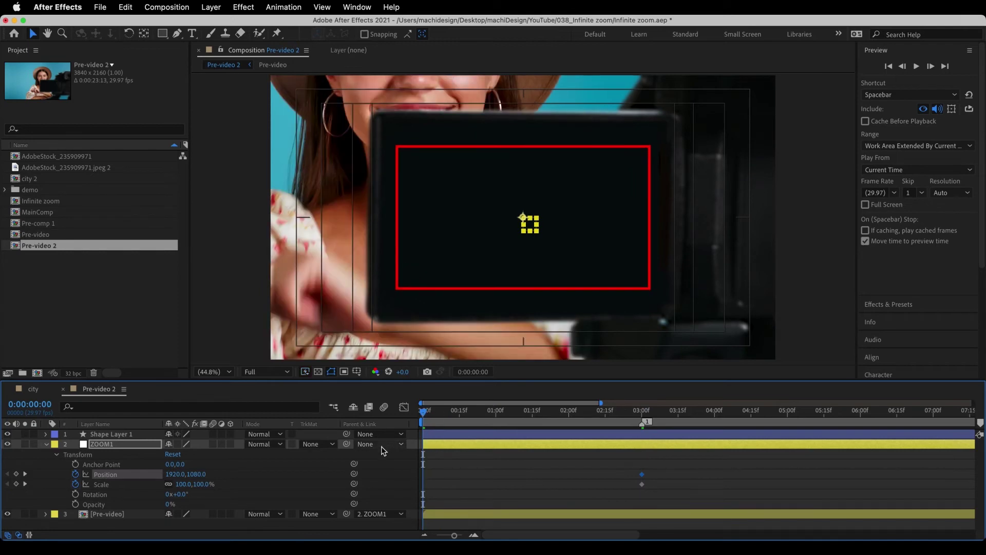
{"action": "left_click_drag", "start_coordinate": [203, 484], "coordinate": [387, 477]}
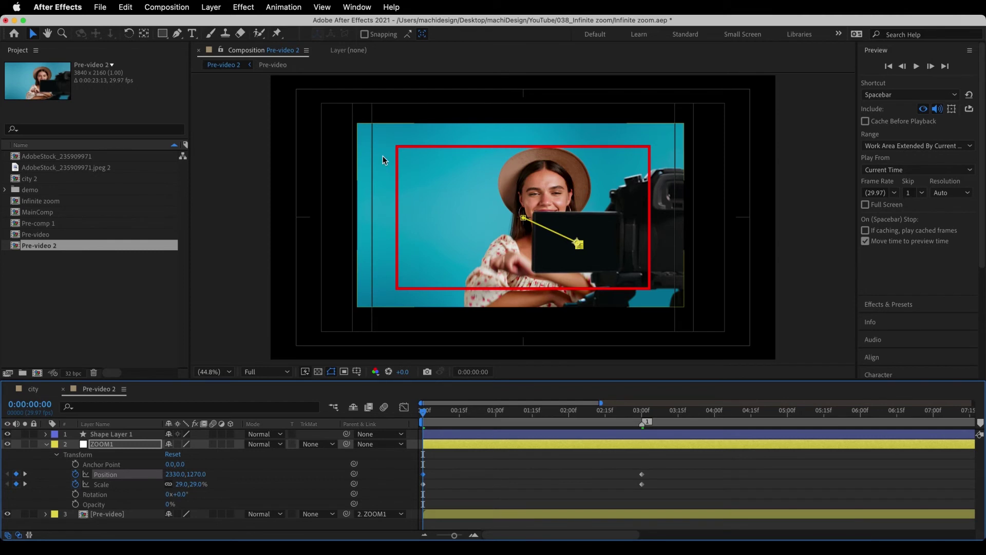
- Apply Easy Ease Out to ZOOM1's Position keyframe at 0:00:00:00 and Easy Ease In to the one at 0:00:03:00
{"action": "left_click", "coordinate": [426, 482]}
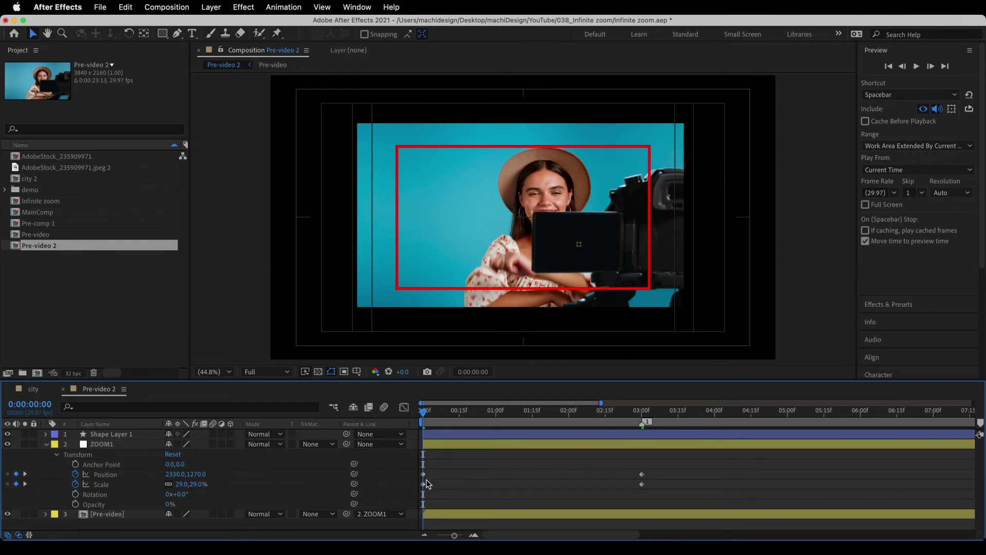
{"action": "right_click", "coordinate": [423, 474]}
{"action": "mouse_move", "coordinate": [463, 554]}
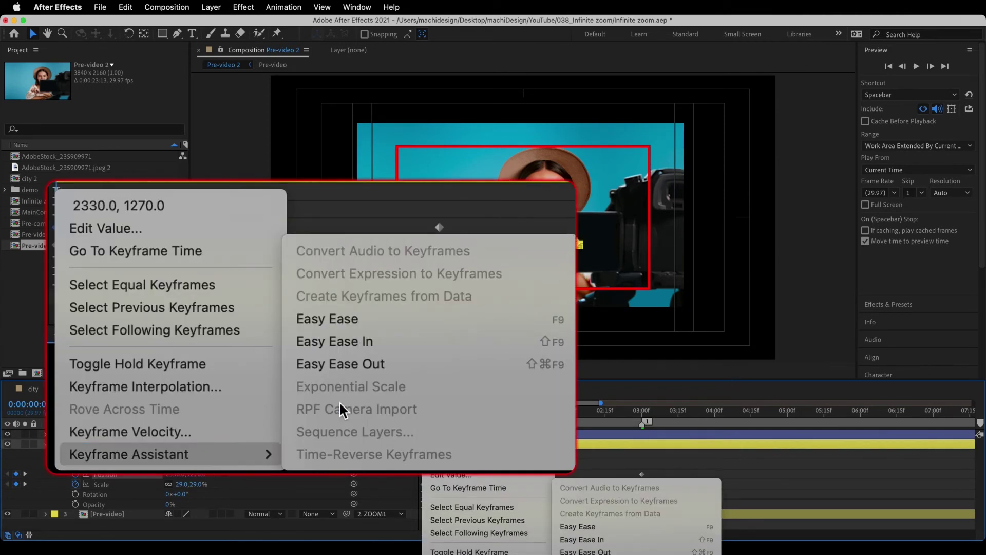
{"action": "left_click", "coordinate": [604, 551]}
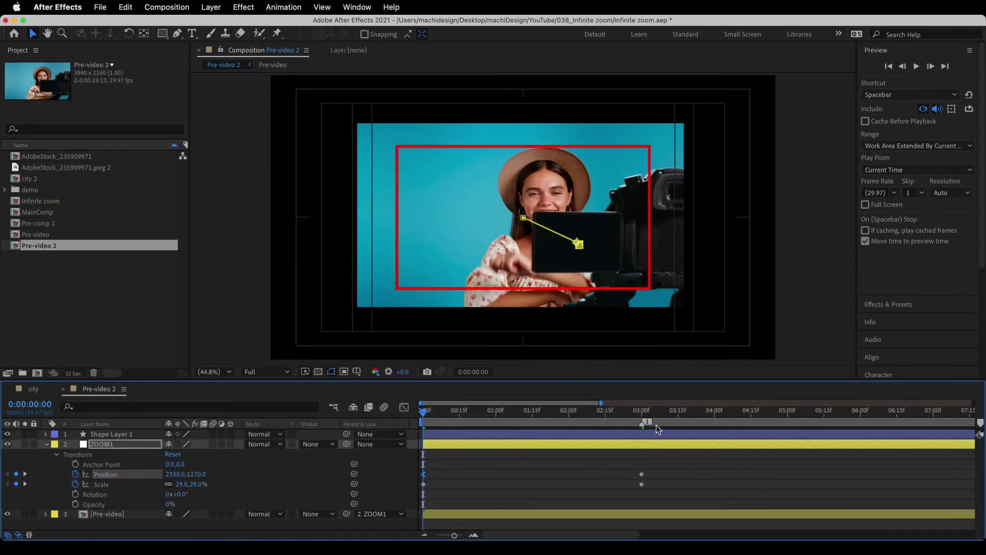
{"action": "left_click", "coordinate": [642, 411]}
{"action": "right_click", "coordinate": [642, 473]}
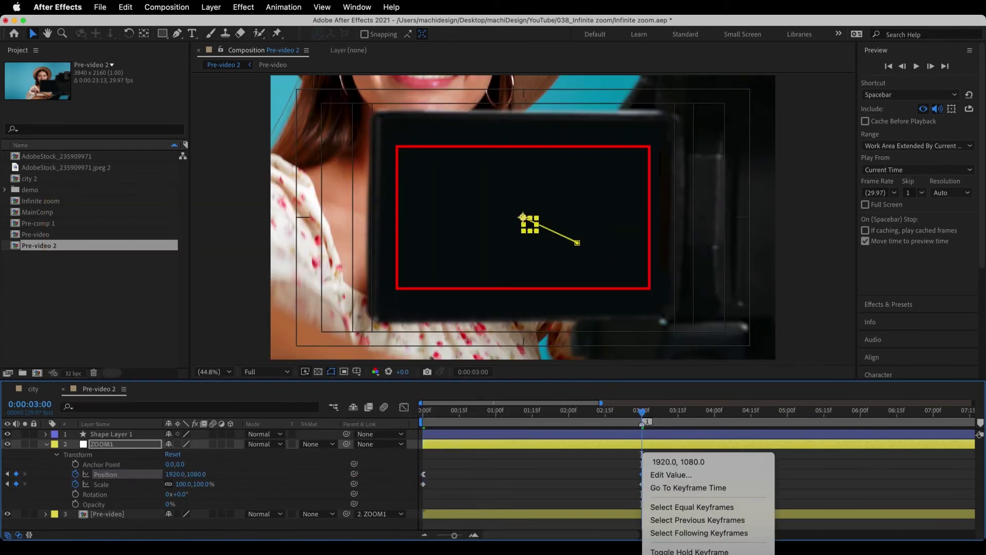
{"action": "mouse_move", "coordinate": [719, 554]}
{"action": "left_click", "coordinate": [813, 542]}
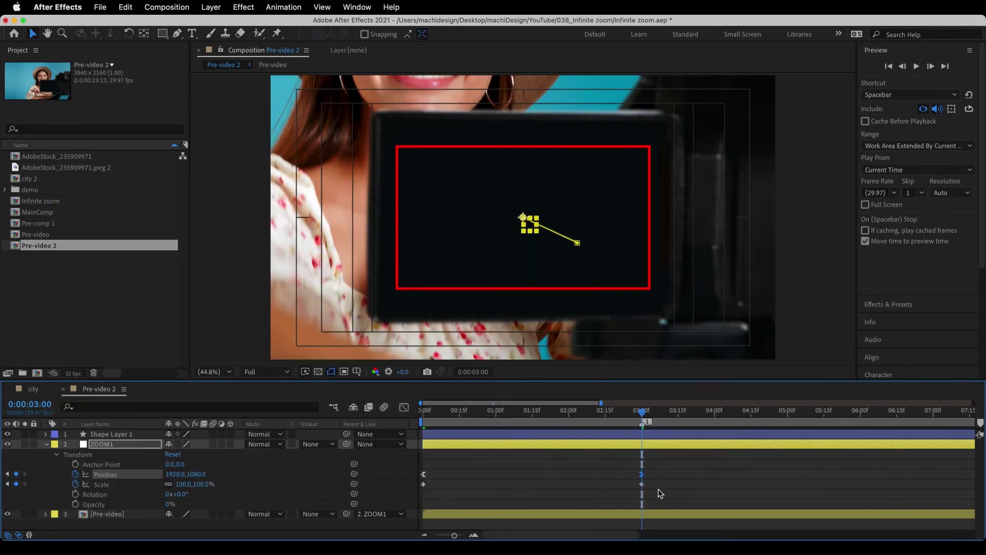
- Apply the Exponential Scale keyframe assistant to both of ZOOM1's Scale keyframes
{"action": "left_click", "coordinate": [105, 484]}
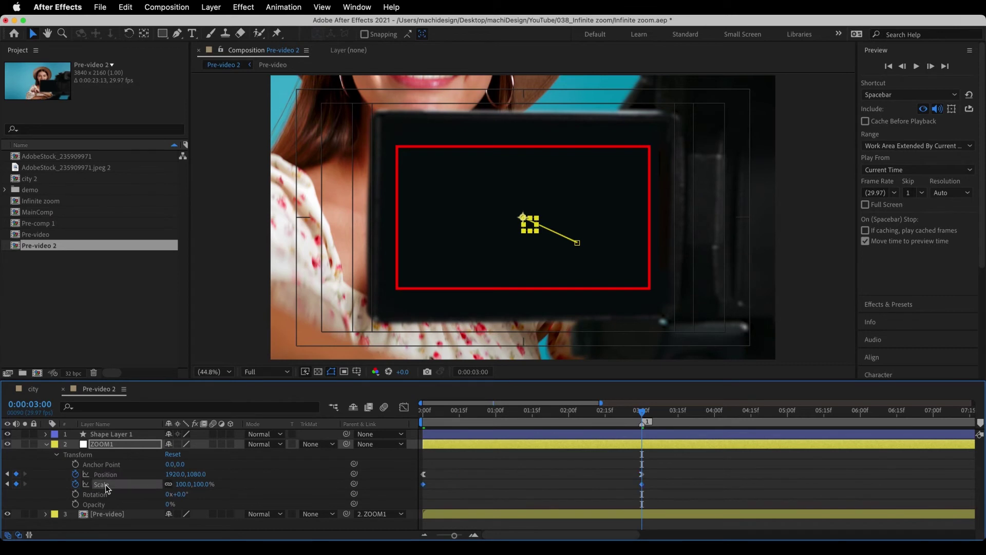
{"action": "right_click", "coordinate": [643, 485]}
{"action": "mouse_move", "coordinate": [147, 467]}
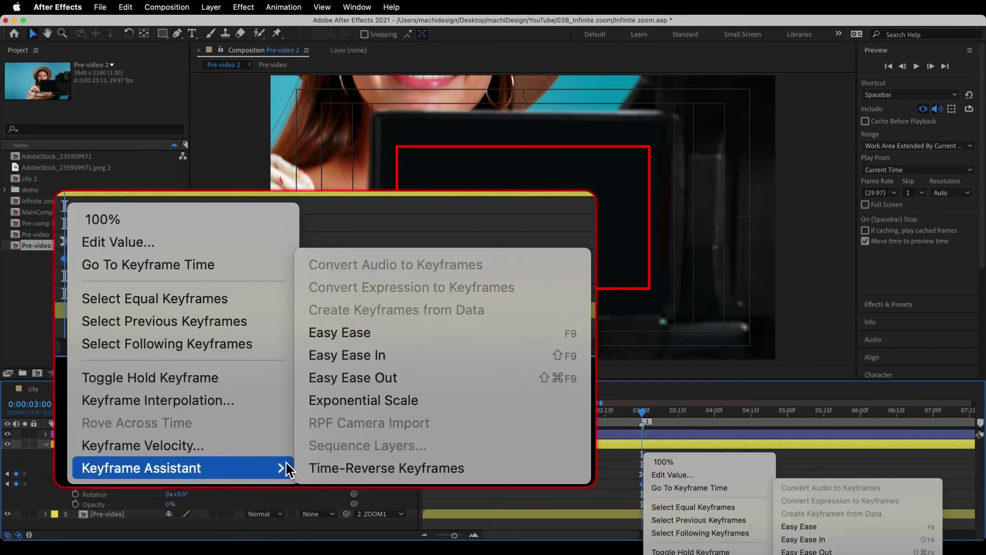
{"action": "left_click", "coordinate": [359, 403]}
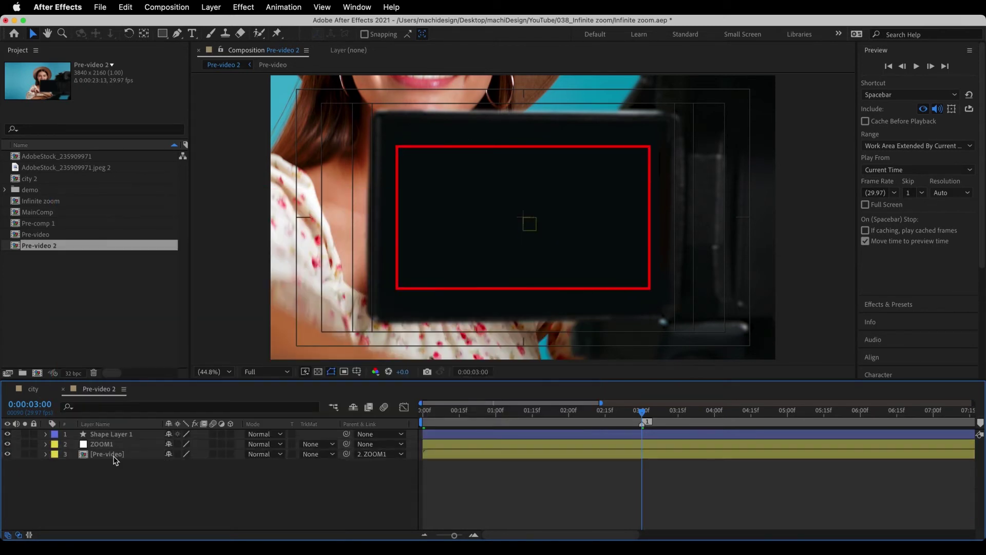
- Create a white solid named Mask directly above the Pre-video layer
{"action": "left_click", "coordinate": [113, 455]}
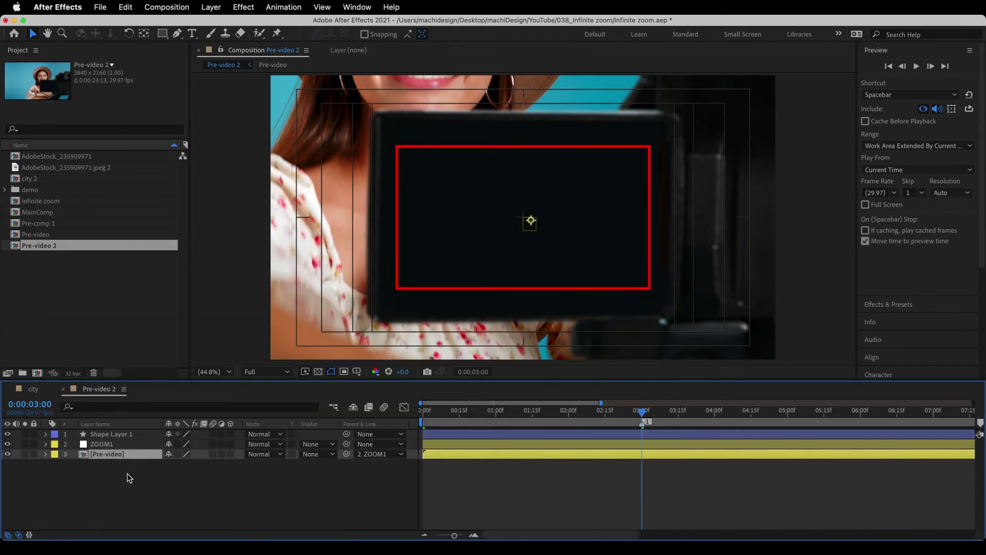
{"action": "left_click", "coordinate": [215, 7]}
{"action": "mouse_move", "coordinate": [313, 24]}
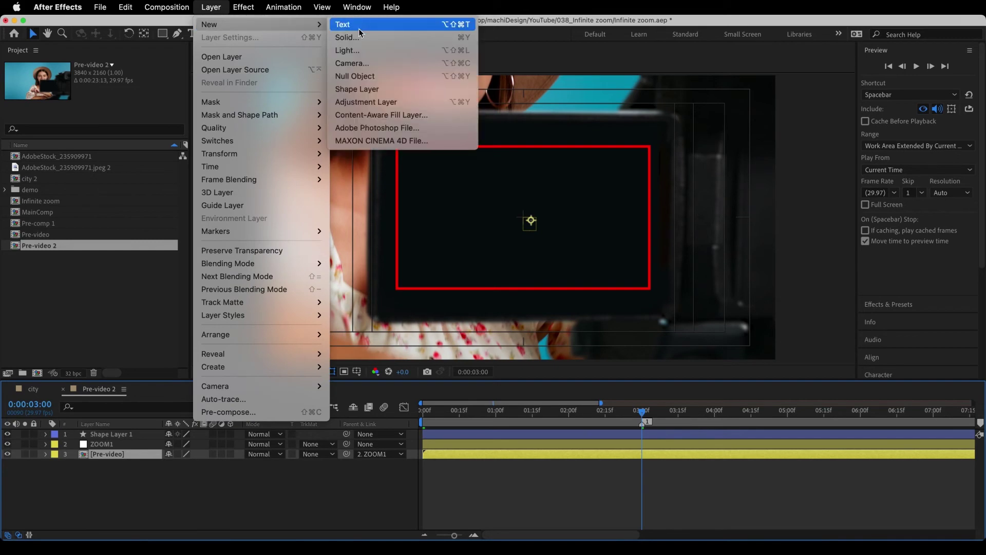
{"action": "left_click", "coordinate": [347, 37]}
{"action": "type", "text": "Mask"}
{"action": "key", "text": "Return"}
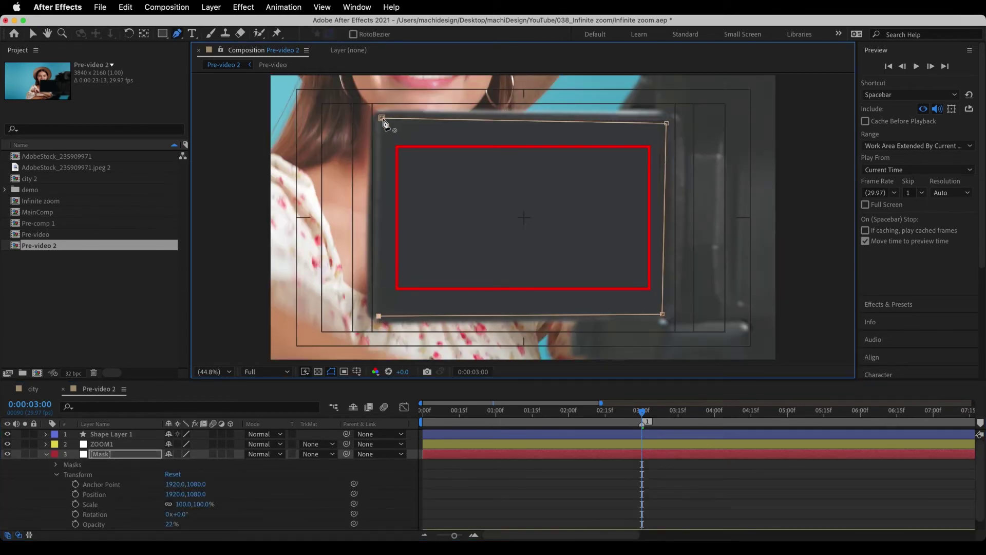
- Close the four-point Pen mask around the camera screen on the Mask solid and set the solid's Opacity to 100%
{"action": "left_click", "coordinate": [382, 118]}
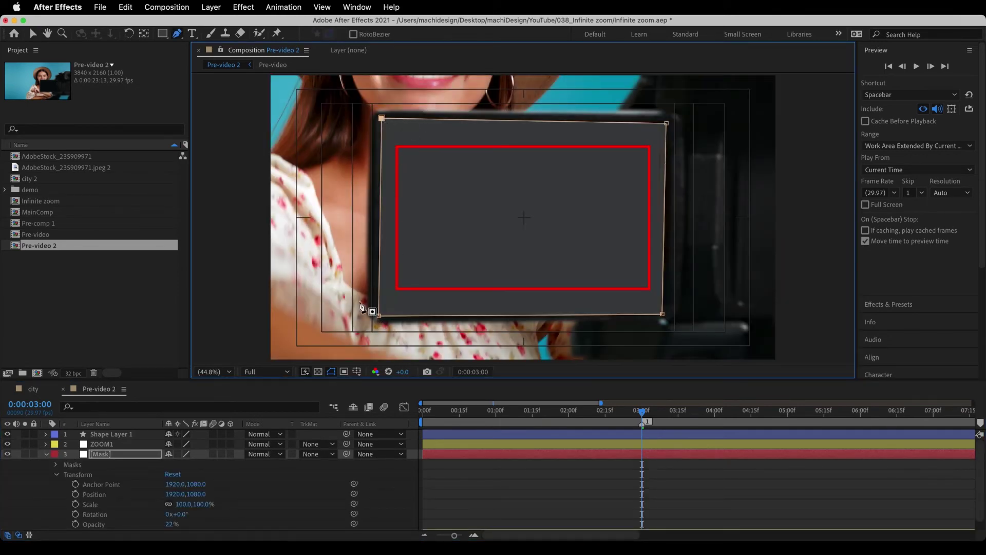
{"action": "left_click_drag", "start_coordinate": [169, 524], "coordinate": [444, 512]}
- Pull the four mask points on the Mask solid inward so they sit just outside the red frame on the camera screen
{"action": "key", "text": "v"}
{"action": "left_click_drag", "start_coordinate": [379, 118], "coordinate": [389, 138]}
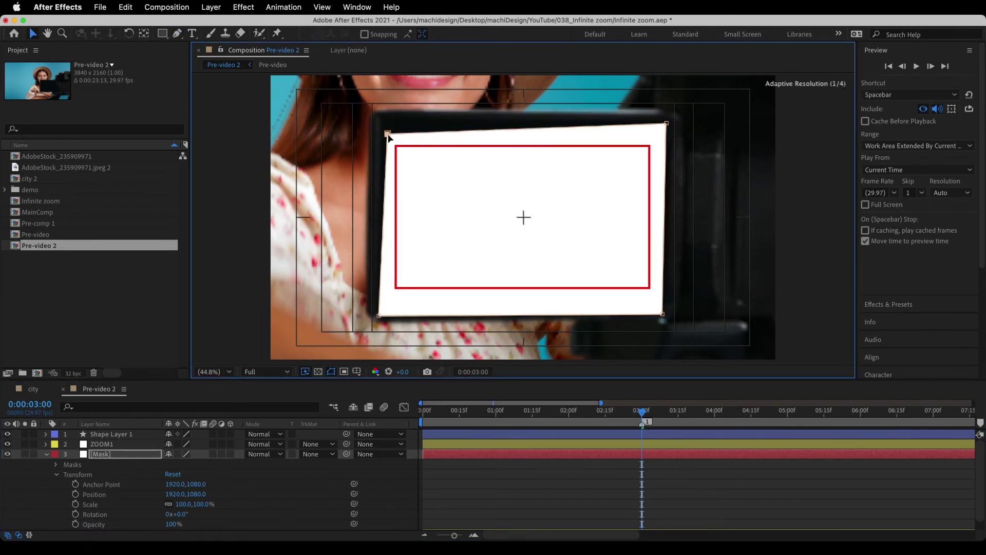
{"action": "left_click_drag", "start_coordinate": [379, 318], "coordinate": [387, 299]}
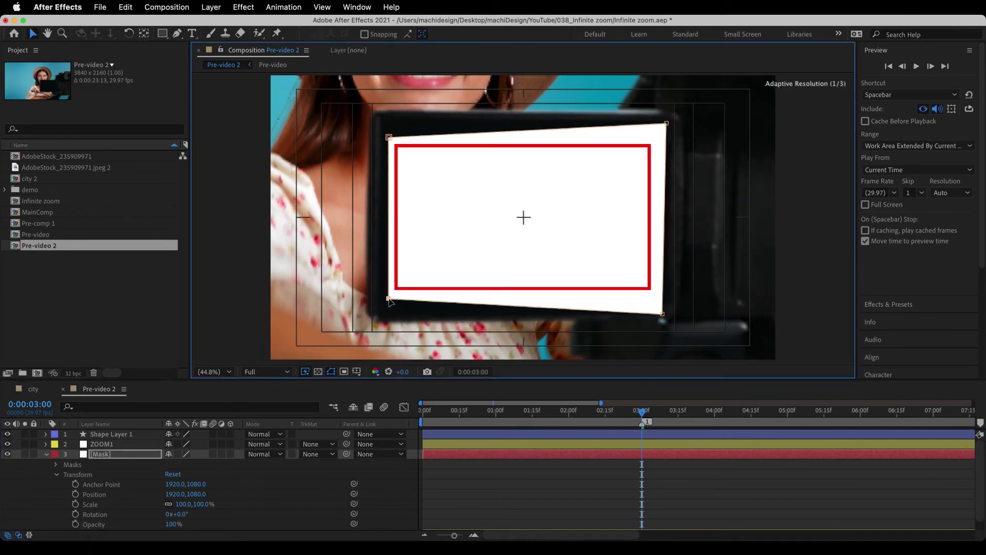
{"action": "left_click_drag", "start_coordinate": [666, 124], "coordinate": [655, 138]}
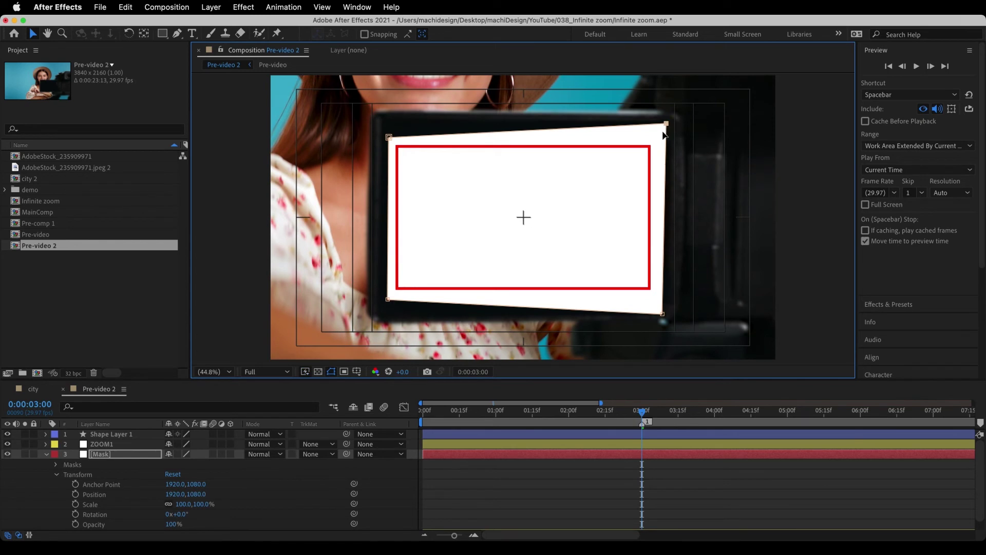
{"action": "left_click_drag", "start_coordinate": [662, 314], "coordinate": [654, 295]}
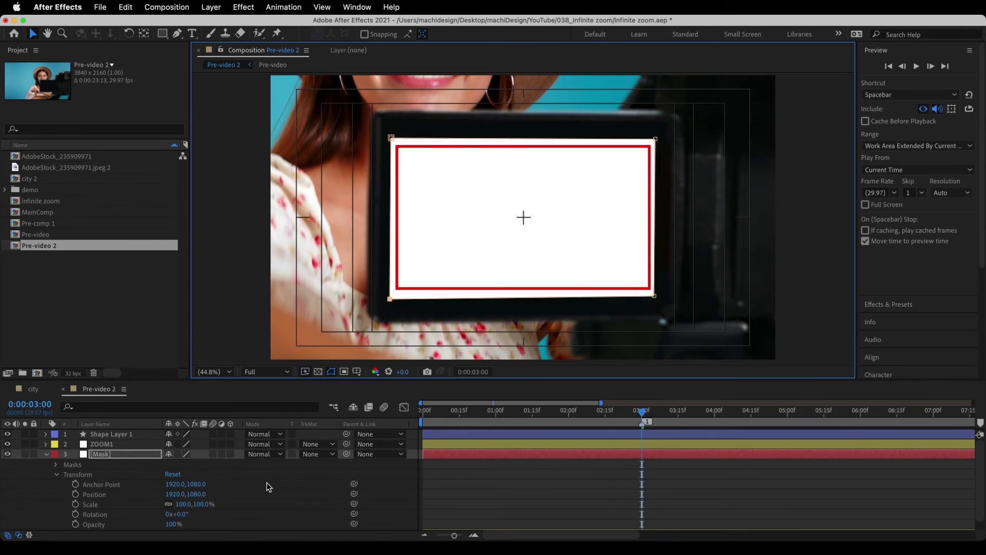
- Parent the Mask layer to the Pre-video layer, give it a Yellow label and preview the zoom
{"action": "left_click", "coordinate": [46, 454]}
{"action": "left_click", "coordinate": [115, 481]}
{"action": "left_click", "coordinate": [117, 455]}
{"action": "left_click_drag", "start_coordinate": [347, 454], "coordinate": [114, 466]}
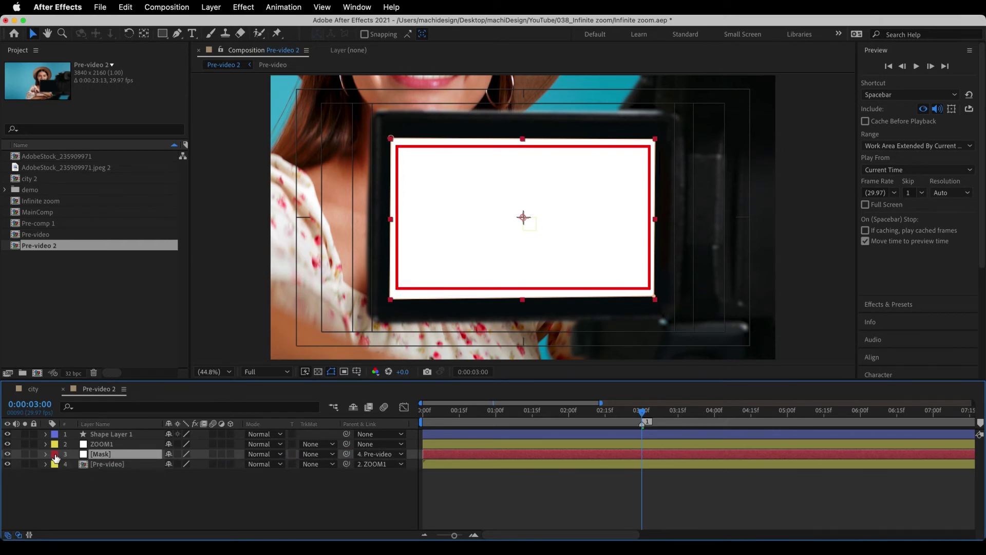
{"action": "left_click", "coordinate": [54, 455]}
{"action": "left_click", "coordinate": [94, 422]}
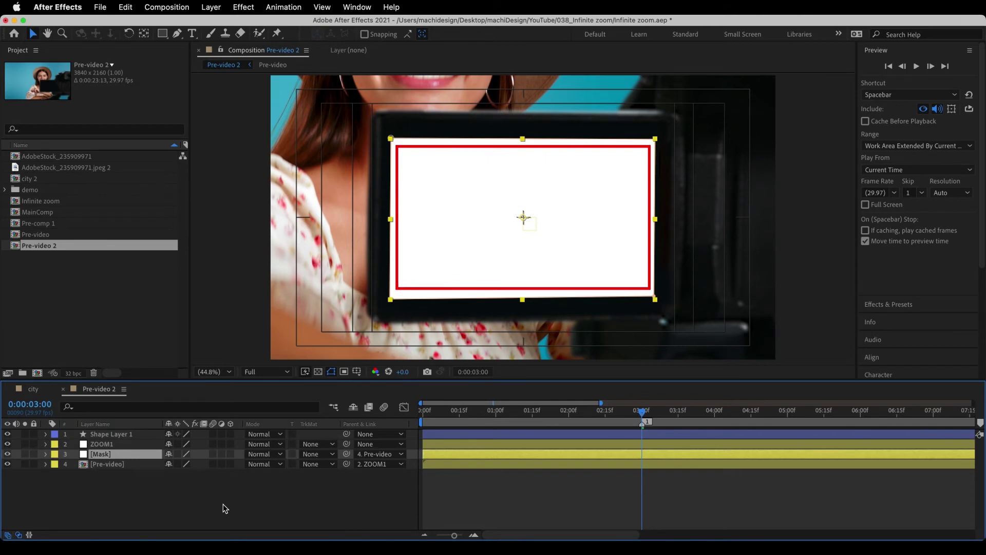
{"action": "left_click", "coordinate": [609, 482]}
{"action": "key", "text": "space"}
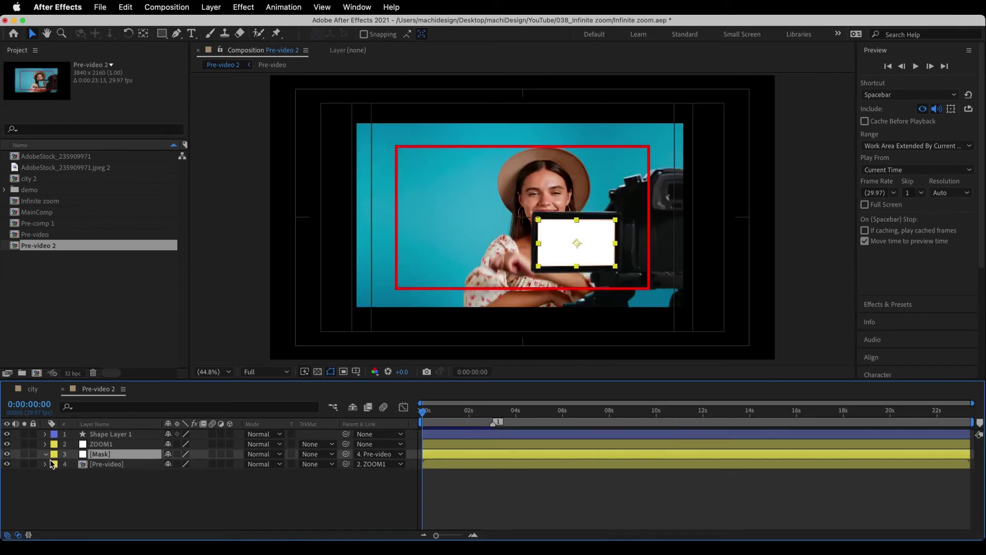
- Set Mask 1's Mask Feather to 16 pixels and hide the Mask layer
{"action": "left_click", "coordinate": [45, 453]}
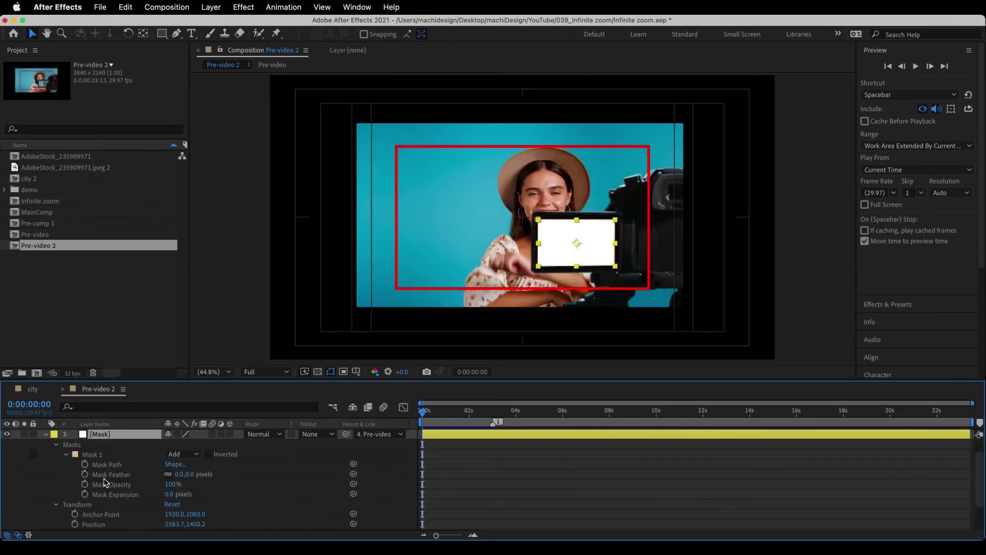
{"action": "left_click", "coordinate": [181, 474]}
{"action": "key", "text": "Return"}
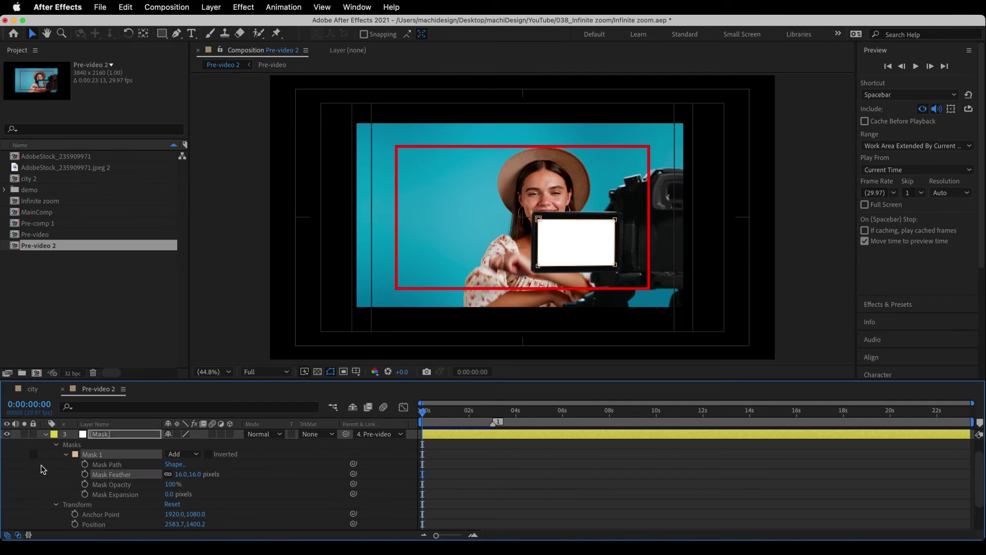
{"action": "left_click", "coordinate": [56, 467]}
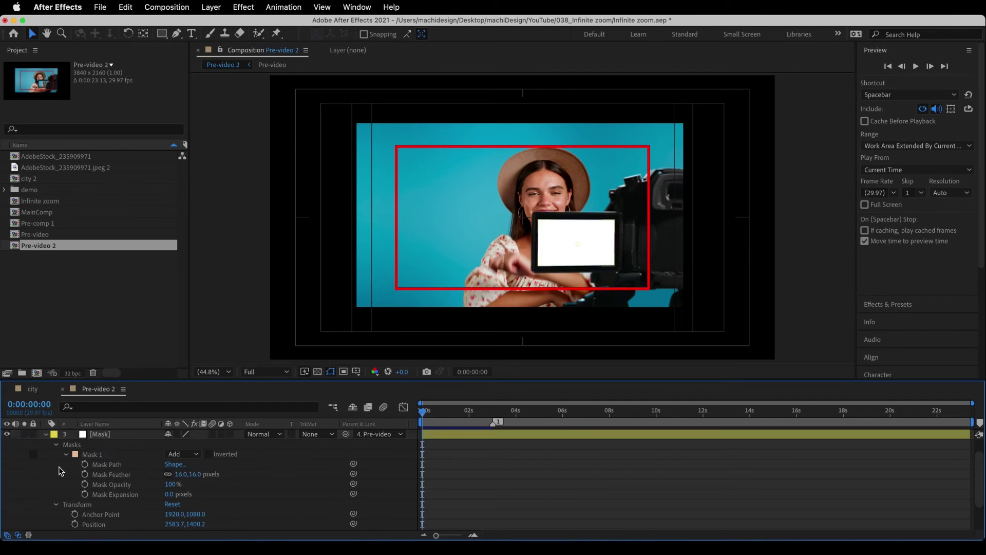
{"action": "left_click", "coordinate": [45, 435]}
{"action": "left_click", "coordinate": [99, 456]}
{"action": "left_click", "coordinate": [7, 455]}
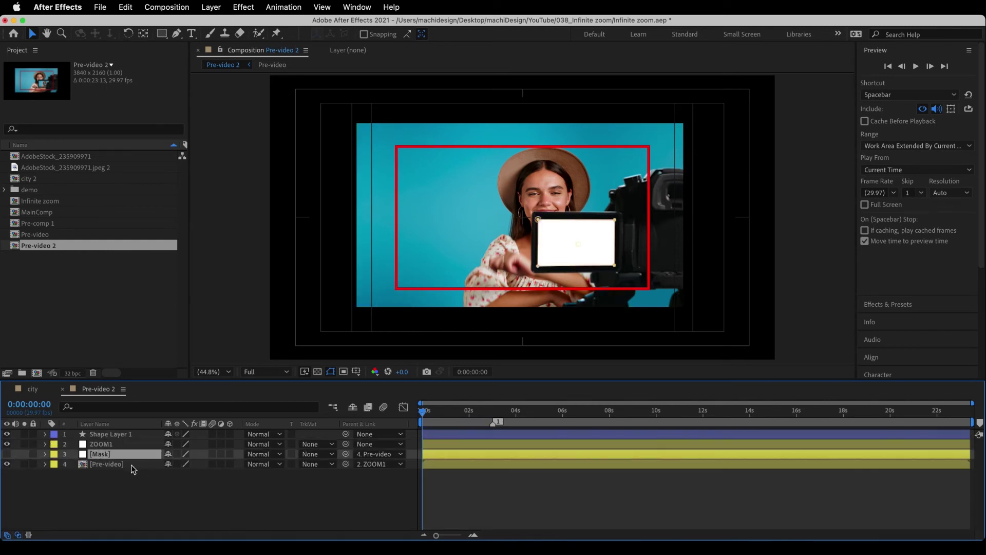
- Duplicate the ZOOM1, Mask and Pre-video layers together and give the copies an Aqua label
{"action": "left_click", "coordinate": [126, 445], "text": "shift"}
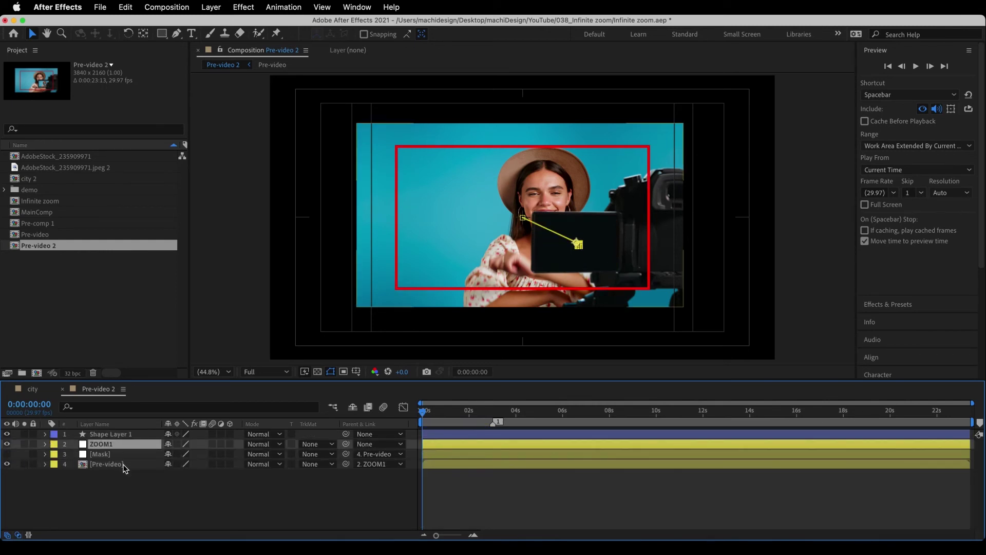
{"action": "left_click", "coordinate": [122, 464], "text": "shift"}
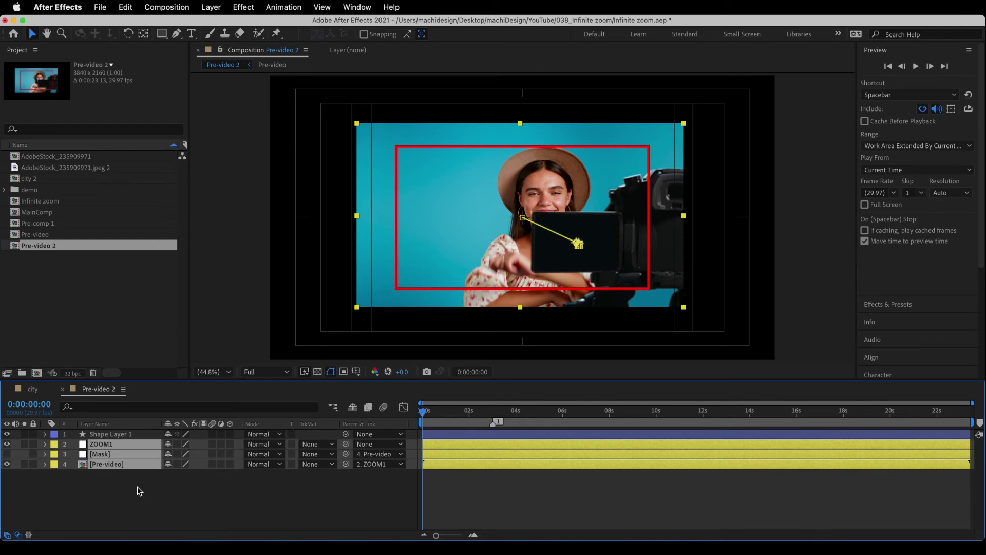
{"action": "key", "text": "super+d"}
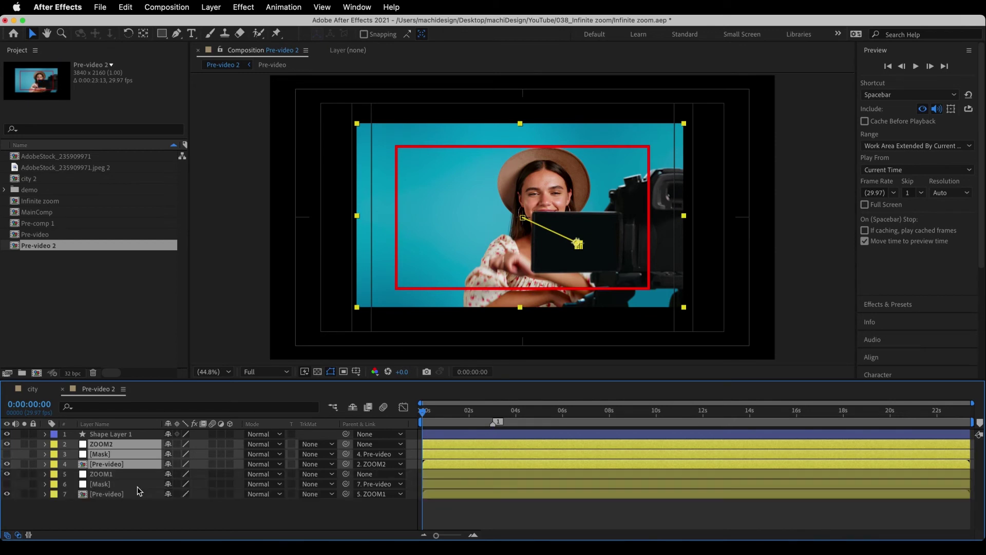
{"action": "left_click", "coordinate": [54, 445]}
{"action": "left_click", "coordinate": [67, 436]}
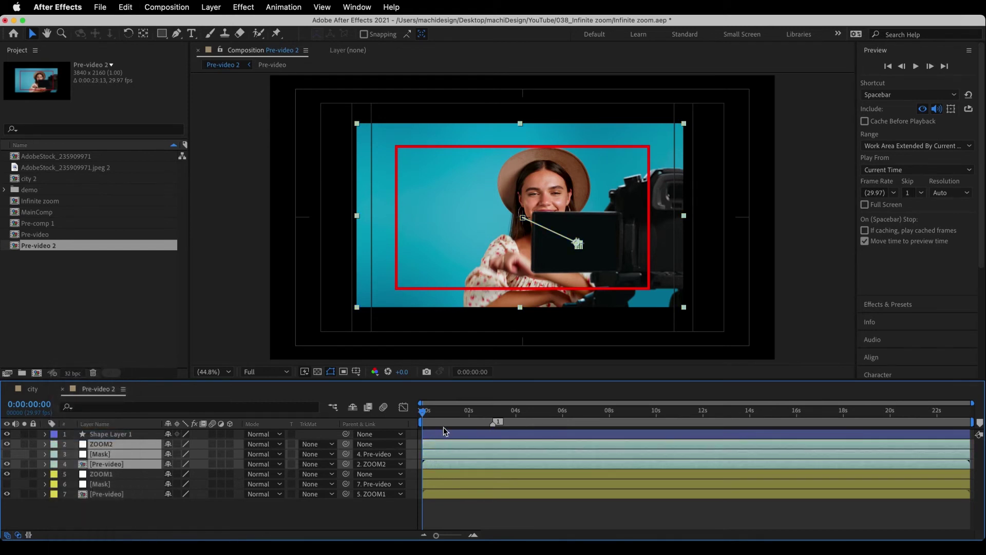
- Parent the ZOOM2 null to ZOOM1 with the current time at 0:00:03:00
{"action": "left_click_drag", "start_coordinate": [451, 410], "coordinate": [501, 431]}
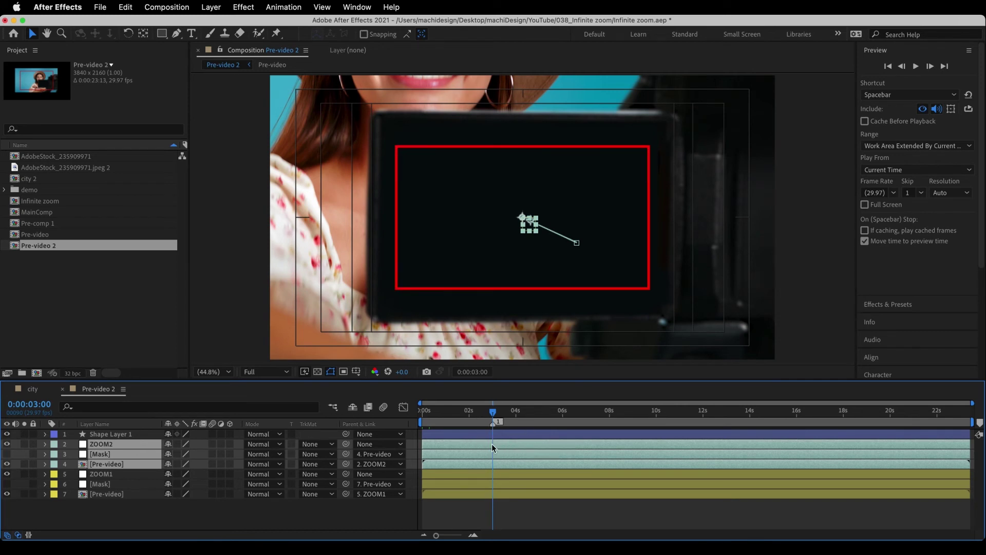
{"action": "left_click", "coordinate": [118, 446]}
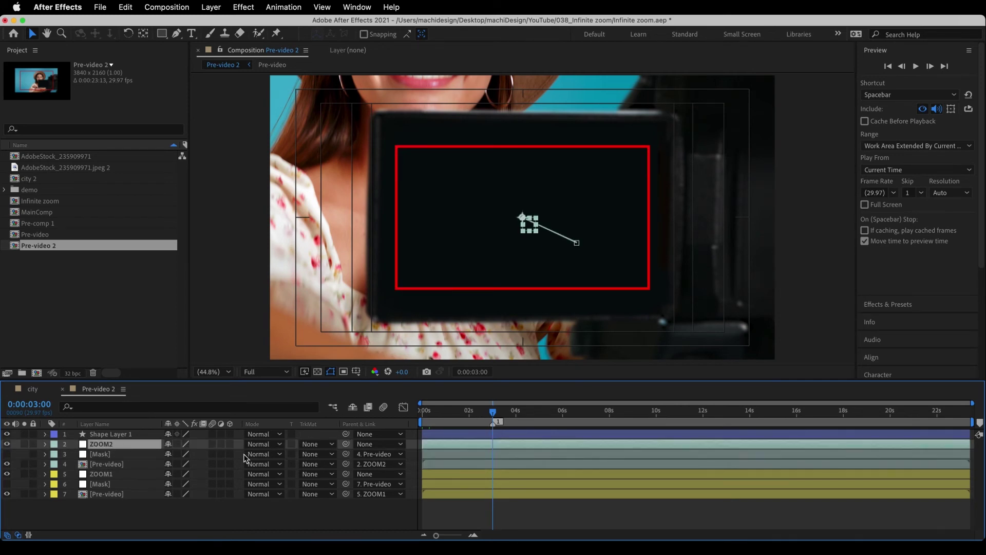
{"action": "left_click_drag", "start_coordinate": [346, 444], "coordinate": [103, 479]}
{"action": "left_click", "coordinate": [104, 476]}
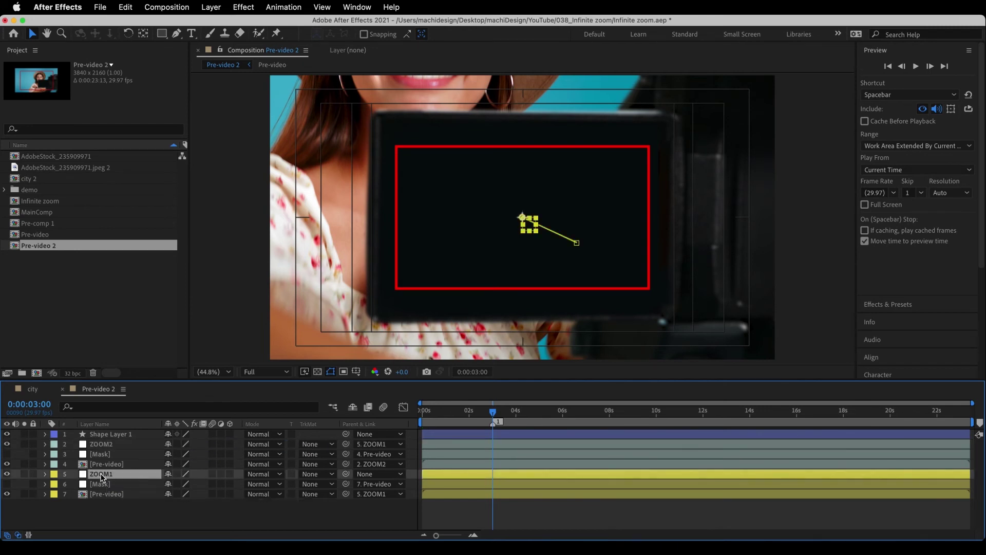
- Move the yellow Mask layer directly above the aqua Pre-video layer and use it as that layer's Alpha Matte
{"action": "left_click", "coordinate": [101, 484]}
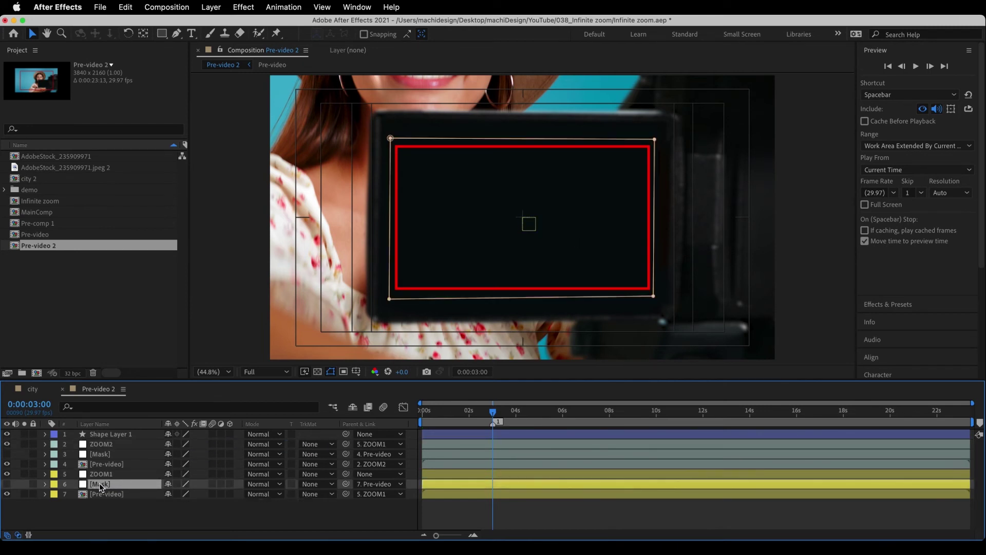
{"action": "left_click_drag", "start_coordinate": [100, 487], "coordinate": [103, 468]}
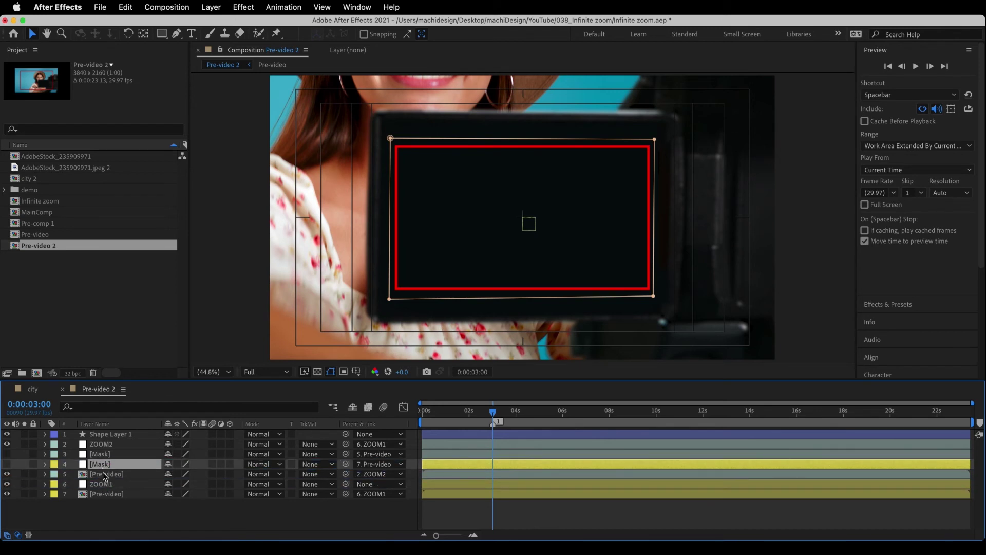
{"action": "left_click", "coordinate": [326, 474]}
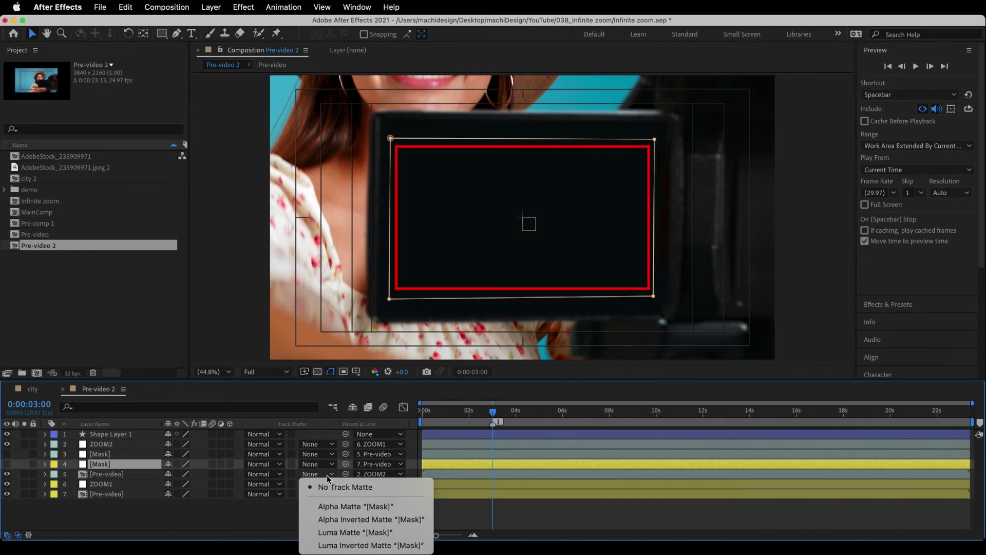
{"action": "left_click", "coordinate": [341, 506]}
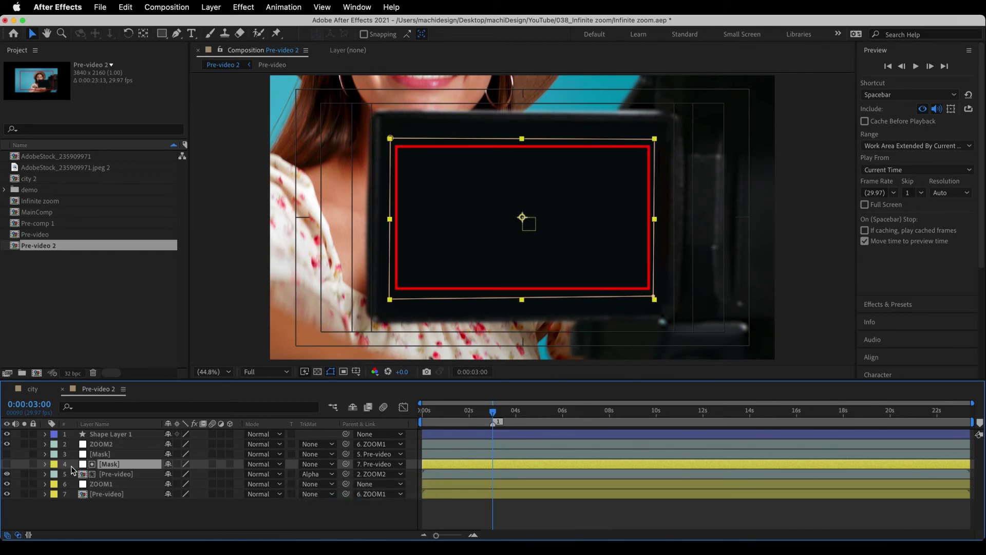
- Shift all of ZOOM2's Position and Scale keyframes so they start at 0:00:03:00, and scrub through the zoom
{"action": "left_click", "coordinate": [45, 444]}
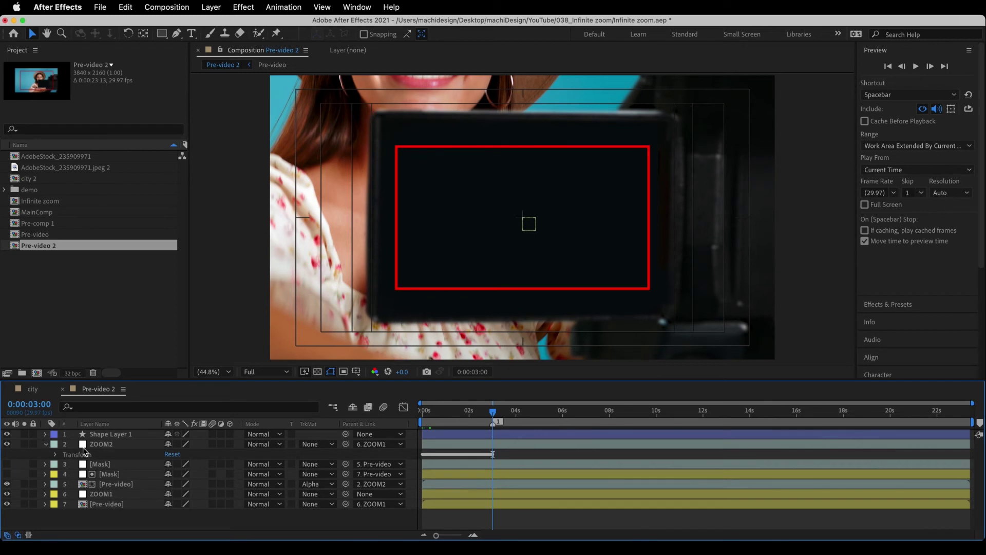
{"action": "left_click", "coordinate": [54, 455]}
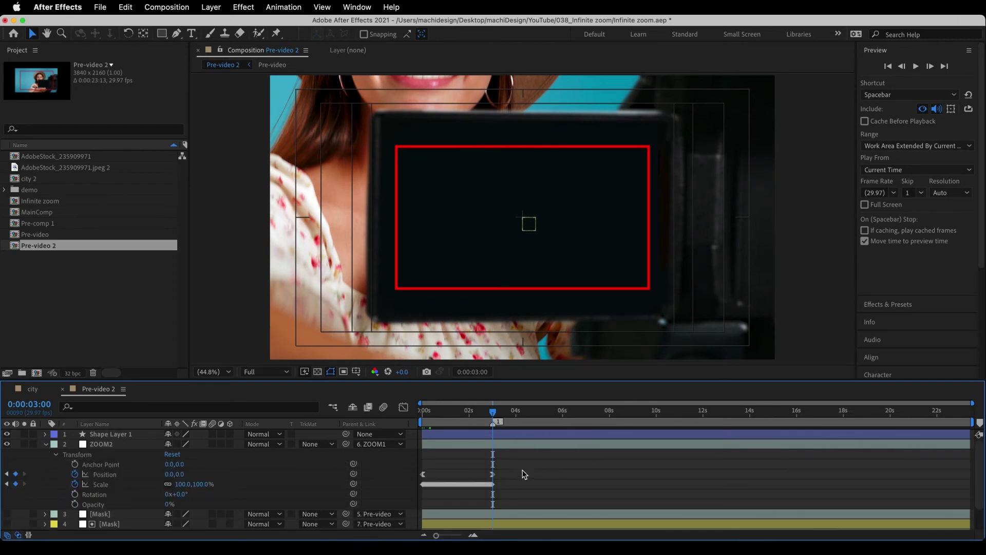
{"action": "left_click_drag", "start_coordinate": [524, 473], "coordinate": [421, 494]}
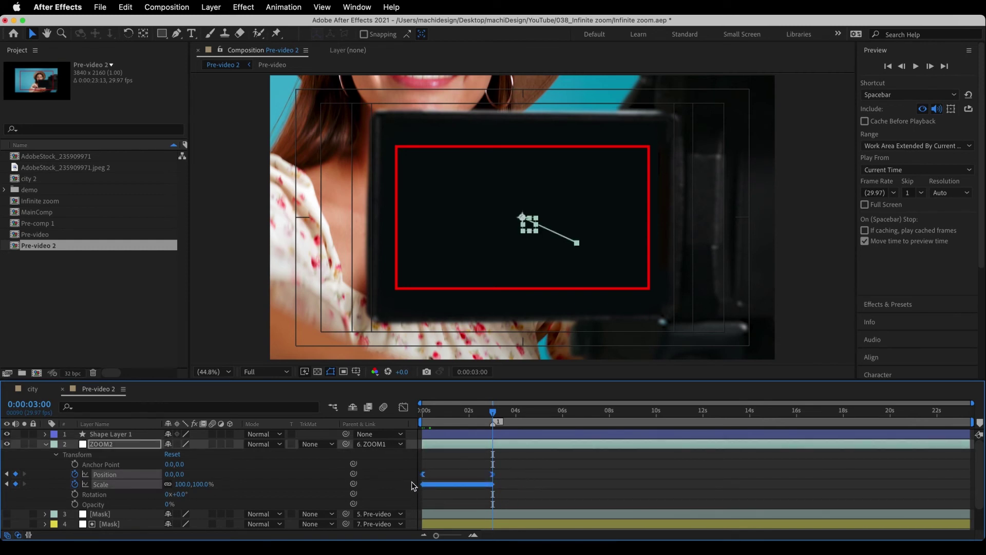
{"action": "left_click_drag", "start_coordinate": [425, 474], "coordinate": [492, 484]}
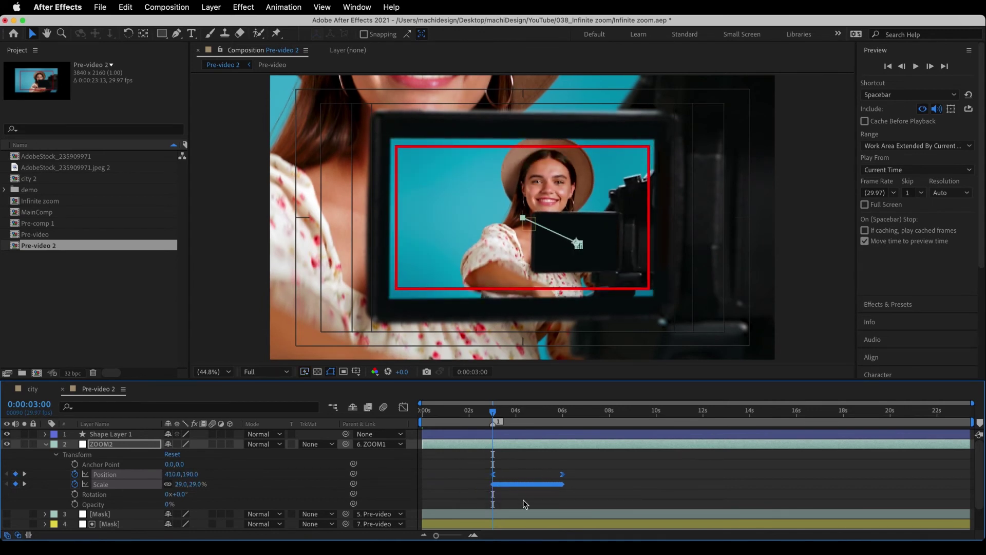
{"action": "left_click_drag", "start_coordinate": [424, 411], "coordinate": [496, 419]}
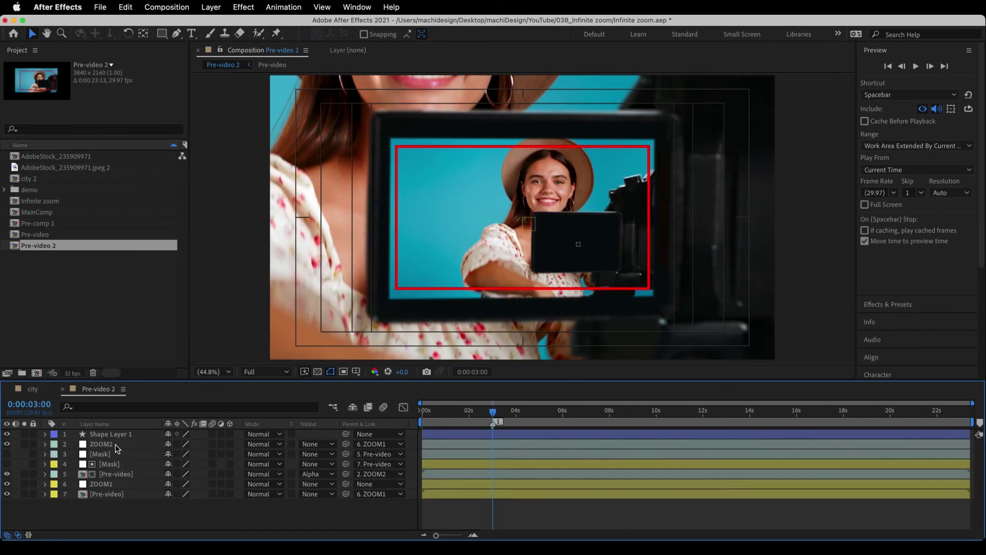
- Duplicate ZOOM2 with the aqua Mask and Pre-video layers and give the copies a Lavender label
{"action": "left_click", "coordinate": [115, 445]}
{"action": "left_click", "coordinate": [113, 455], "text": "super"}
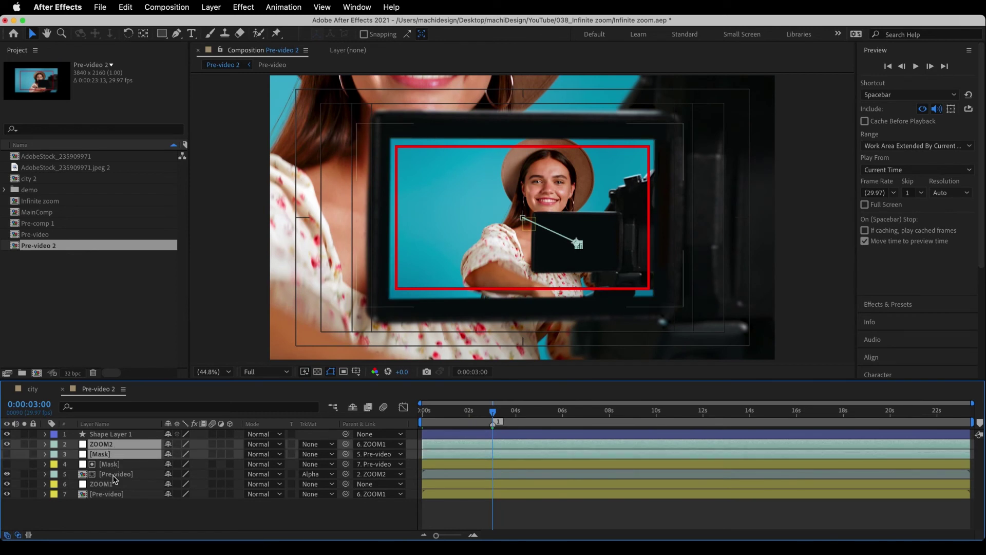
{"action": "left_click", "coordinate": [115, 475], "text": "super"}
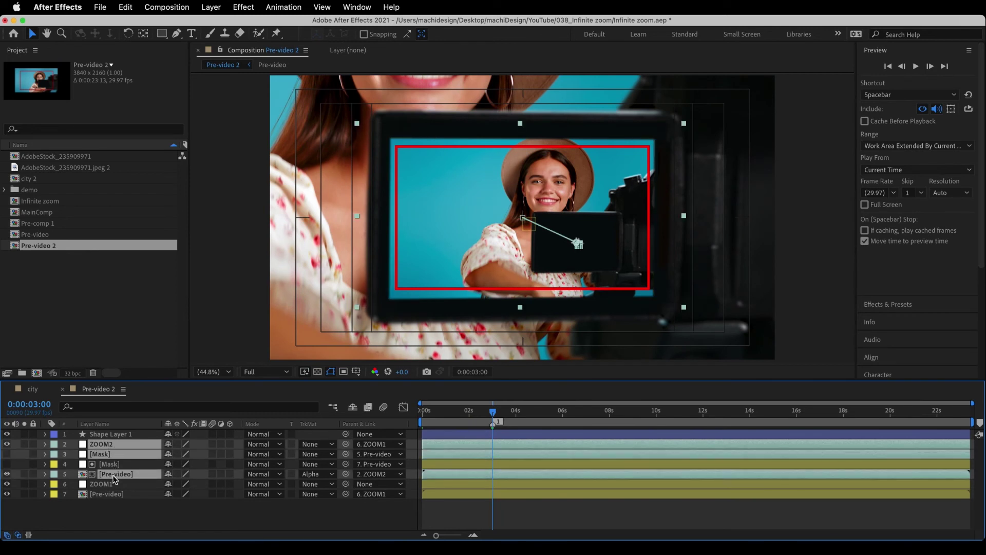
{"action": "key", "text": "super+d"}
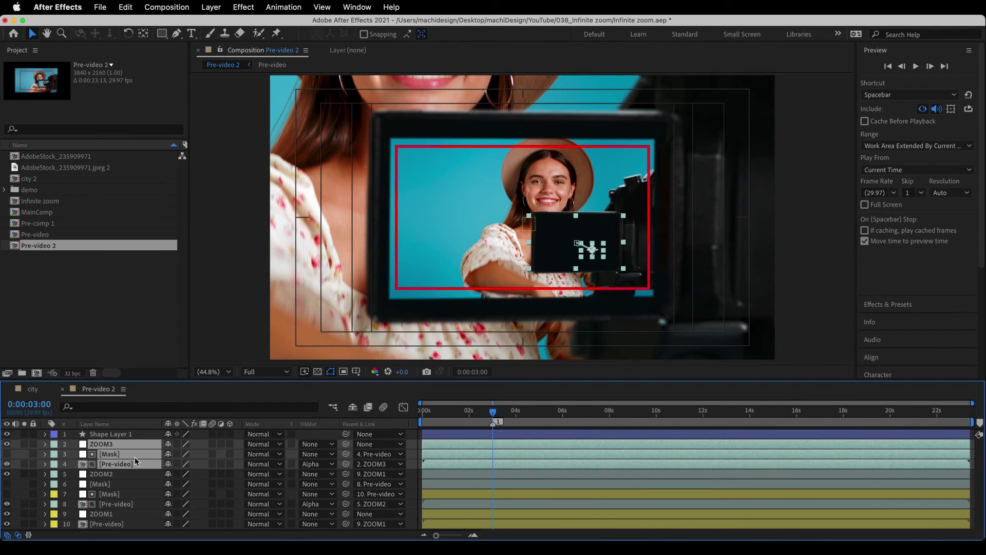
{"action": "left_click", "coordinate": [55, 448]}
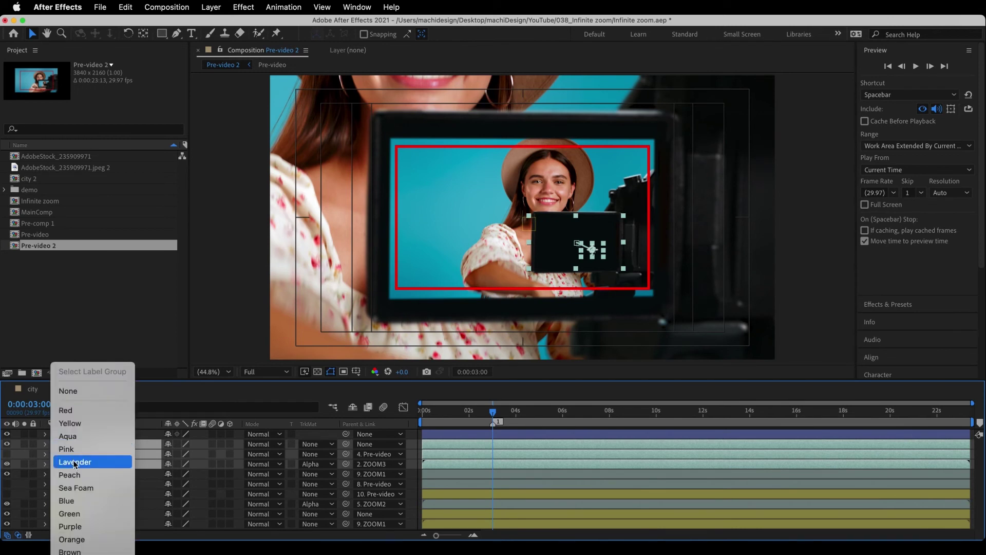
{"action": "left_click", "coordinate": [73, 461]}
{"action": "key", "text": "super+shift+a"}
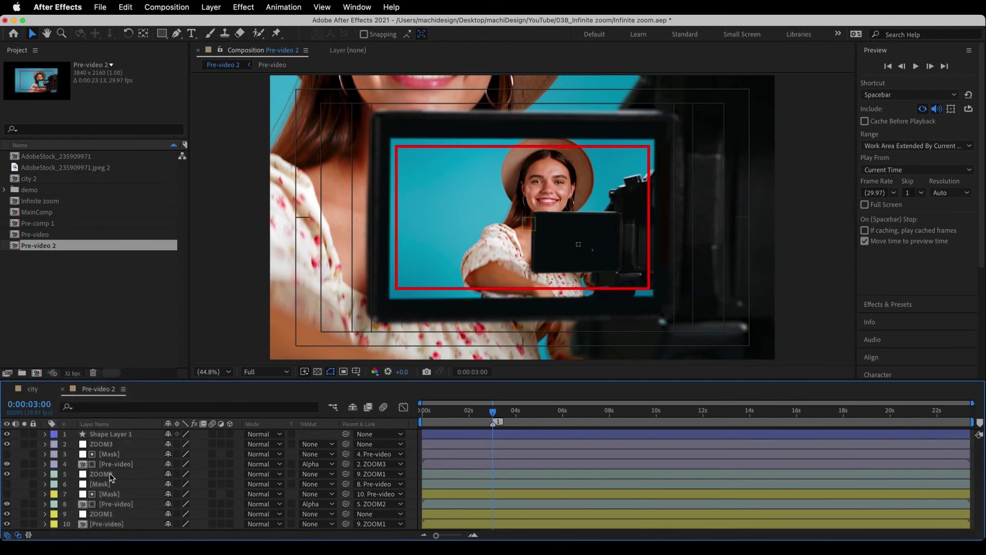
- Move the aqua Mask directly above the lavender Pre-video layer as its matte, and parent ZOOM3 to ZOOM2
{"action": "left_click_drag", "start_coordinate": [108, 488], "coordinate": [113, 464]}
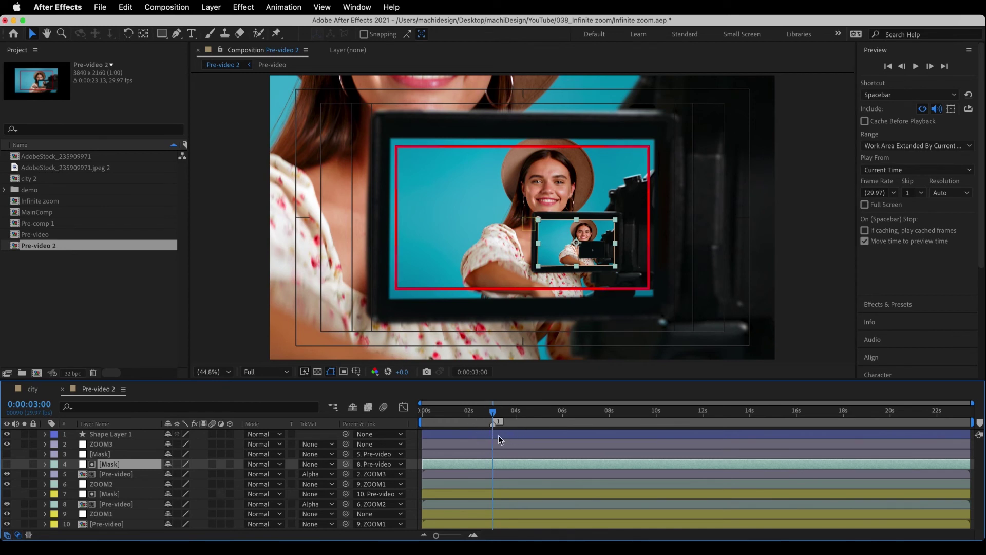
{"action": "left_click", "coordinate": [133, 445]}
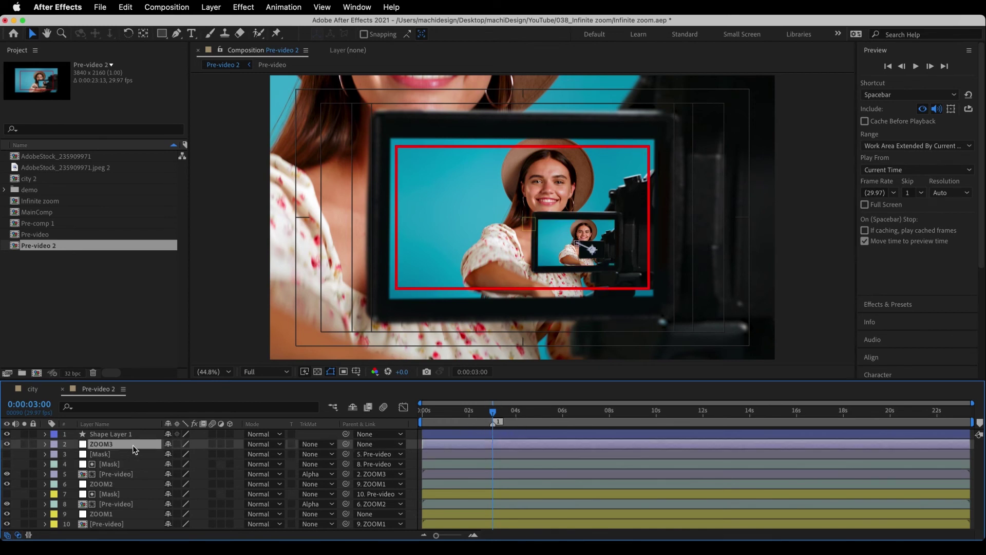
{"action": "left_click_drag", "start_coordinate": [346, 444], "coordinate": [106, 483]}
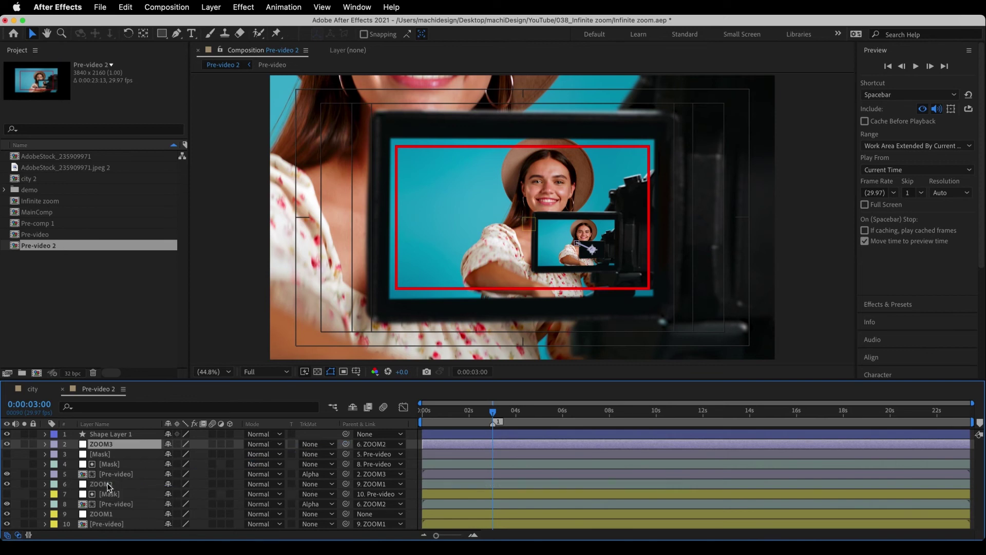
- Shift all of ZOOM3's Position and Scale keyframes so they start at 0:00:06:00, then return the current time to 0:00:03:00
{"action": "left_click", "coordinate": [45, 444]}
{"action": "left_click", "coordinate": [55, 455]}
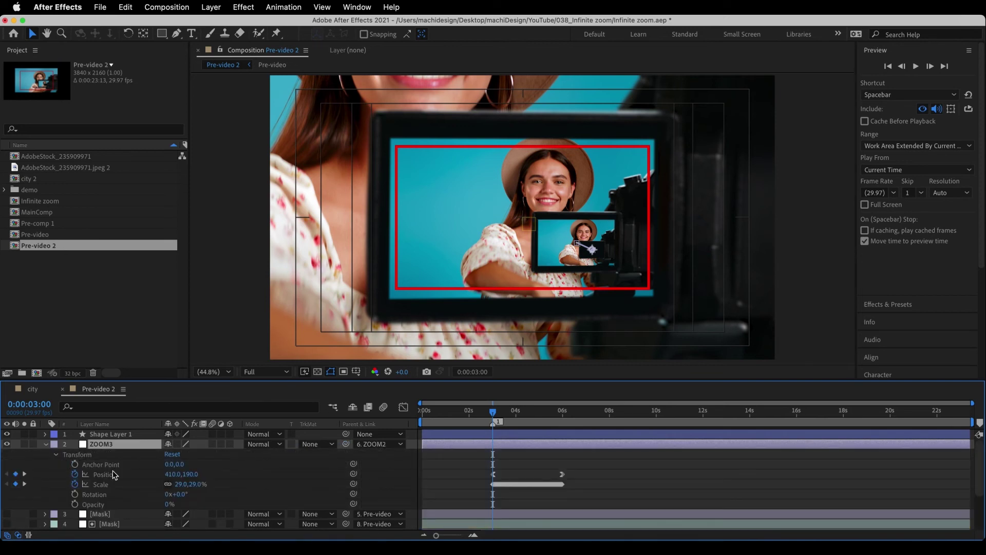
{"action": "left_click_drag", "start_coordinate": [494, 412], "coordinate": [563, 414]}
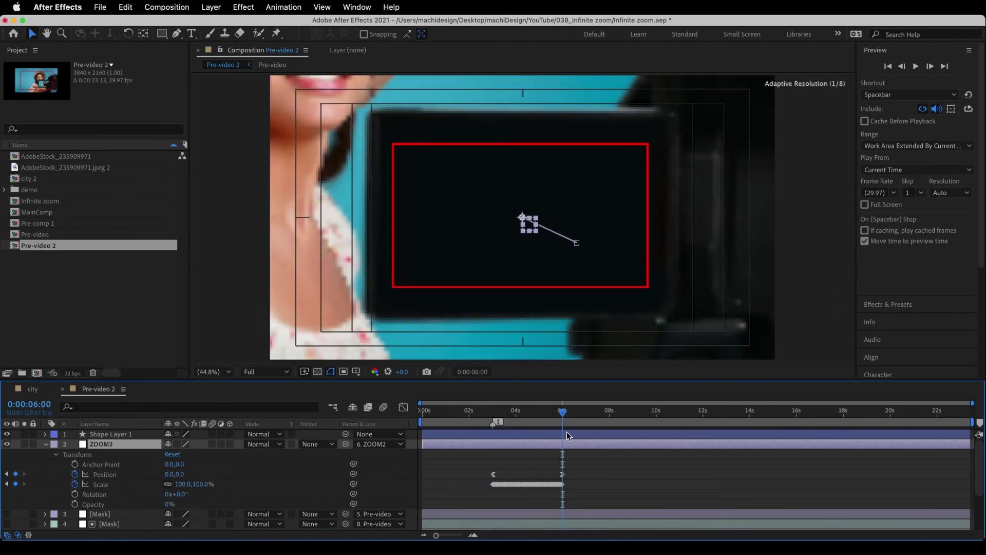
{"action": "mouse_move", "coordinate": [586, 470]}
{"action": "left_mouse_down"}
{"action": "mouse_move", "coordinate": [490, 484]}
{"action": "mouse_move", "coordinate": [577, 483]}
{"action": "left_mouse_up"}
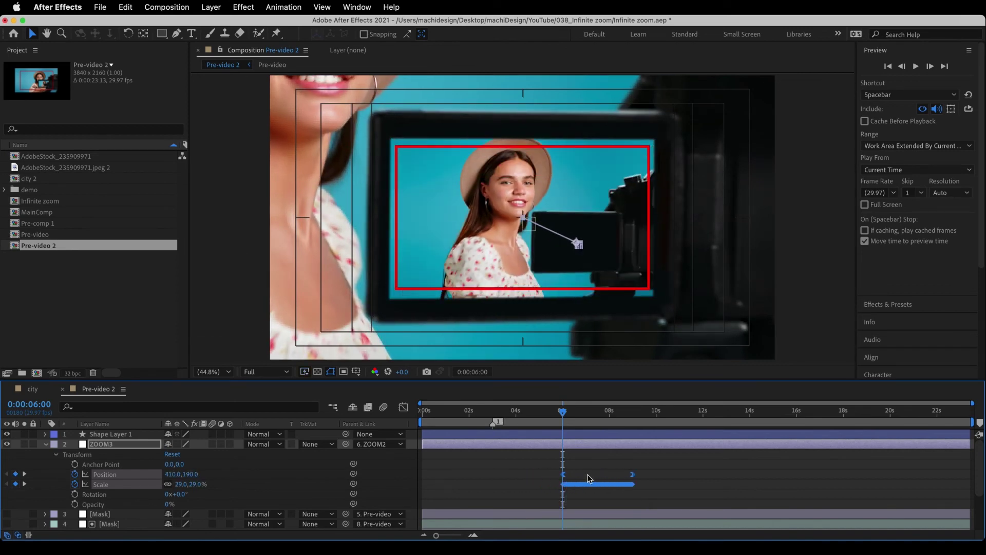
{"action": "key", "text": "u"}
{"action": "left_click_drag", "start_coordinate": [563, 413], "coordinate": [487, 432]}
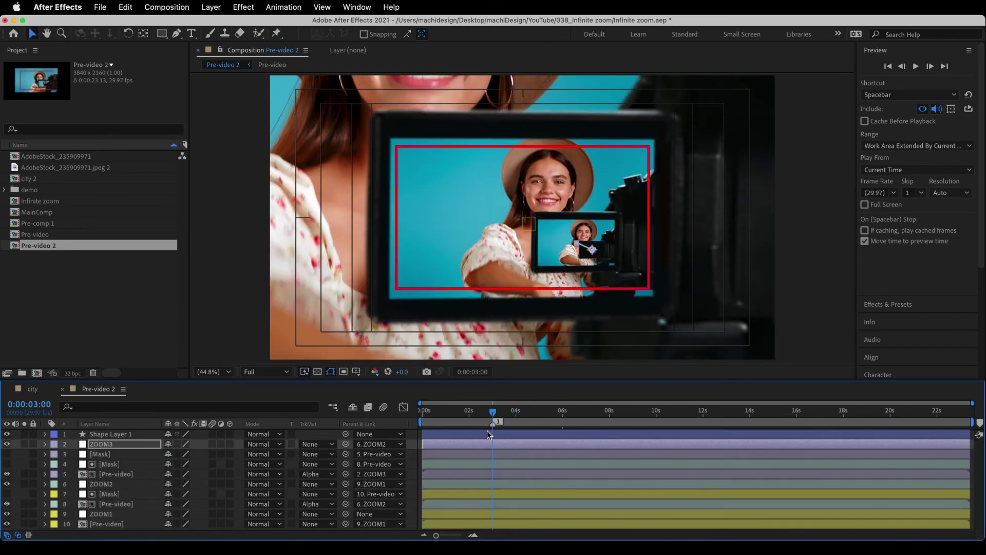
- Duplicate ZOOM3 with the lavender Mask and Pre-video layers and give the copies a Peach label
{"action": "key", "text": "super+shift+a"}
{"action": "left_click", "coordinate": [99, 445]}
{"action": "left_click", "coordinate": [109, 455], "text": "super"}
{"action": "left_click", "coordinate": [115, 474], "text": "super"}
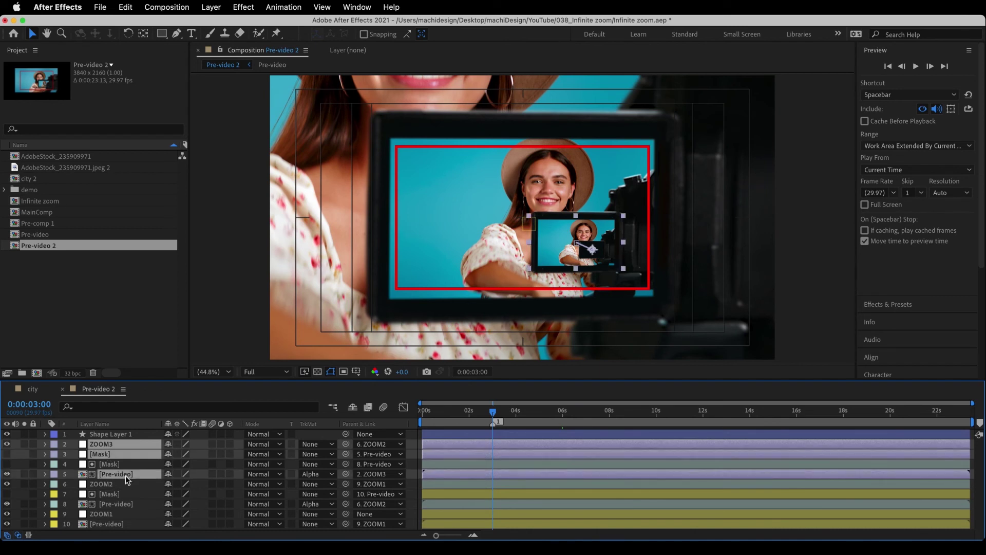
{"action": "key", "text": "super+d"}
{"action": "left_click", "coordinate": [55, 449]}
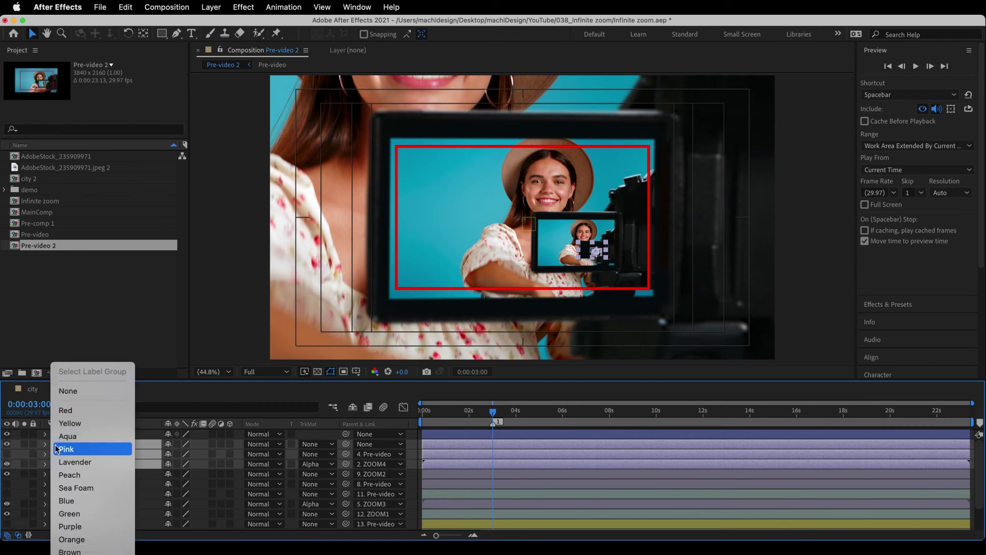
{"action": "left_click", "coordinate": [82, 474]}
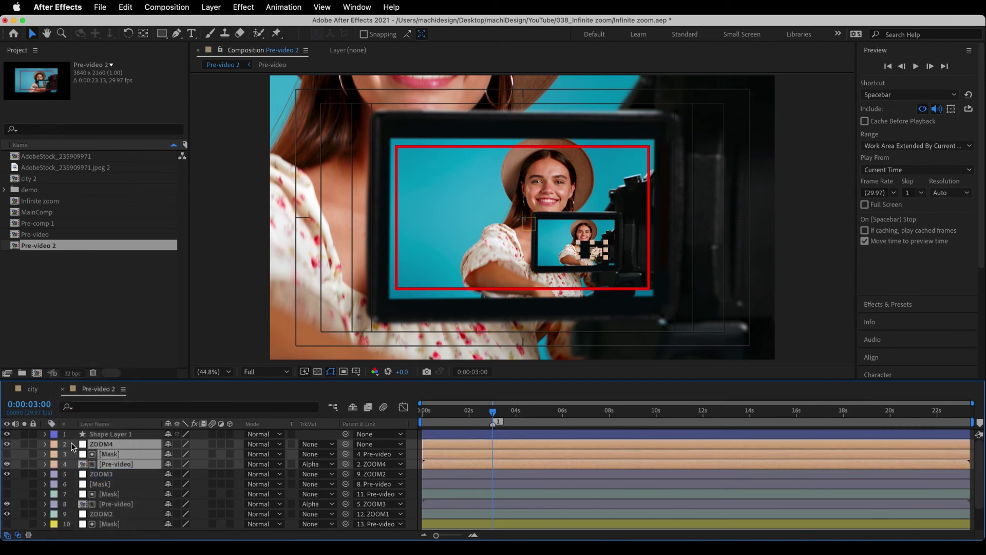
- Parent ZOOM4 to ZOOM3 and move the lavender Mask directly above the peach Pre-video layer as its matte
{"action": "left_click", "coordinate": [71, 444]}
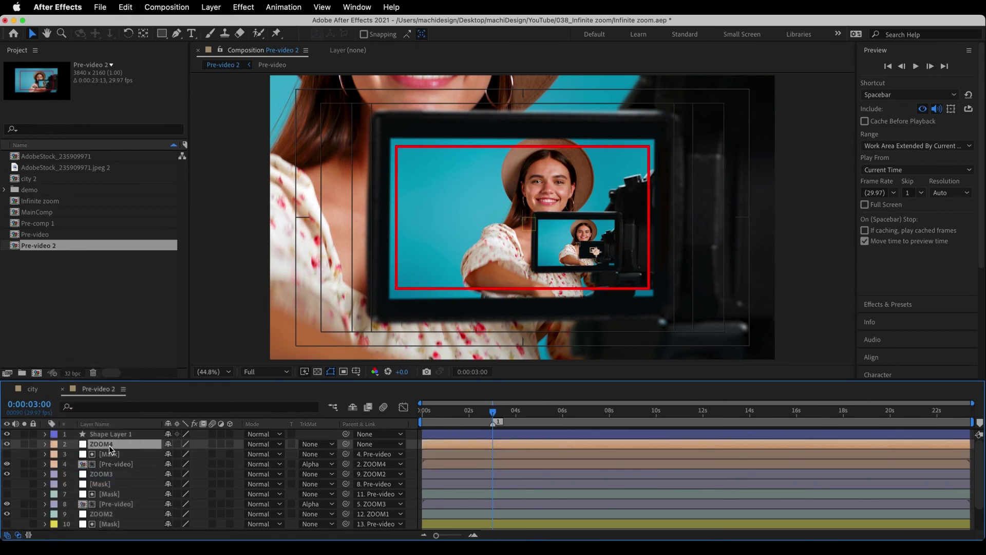
{"action": "left_click_drag", "start_coordinate": [335, 445], "coordinate": [109, 477]}
{"action": "left_click_drag", "start_coordinate": [109, 482], "coordinate": [111, 464]}
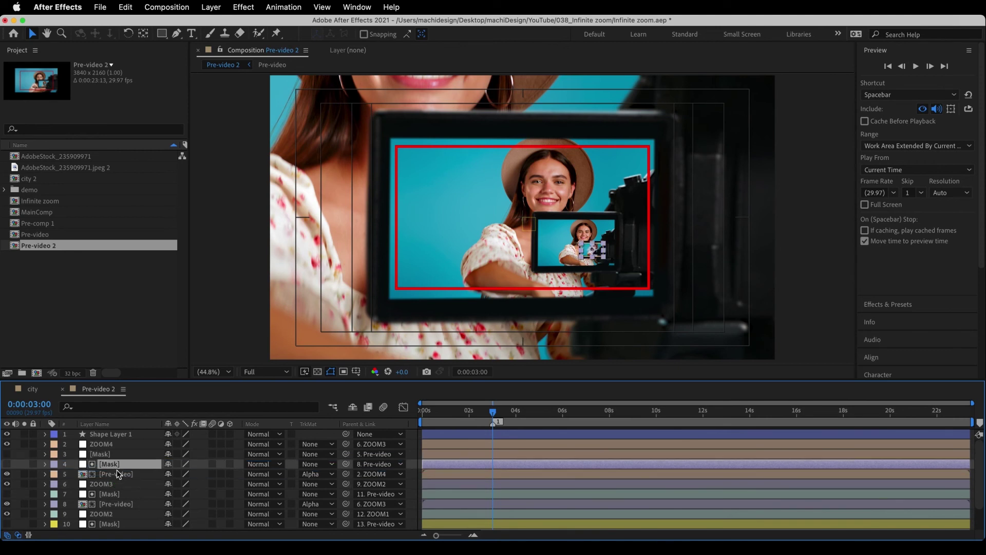
- Shift all of ZOOM4's Position and Scale keyframes so they start at 0:00:09:00
{"action": "left_click", "coordinate": [46, 445]}
{"action": "left_click", "coordinate": [56, 455]}
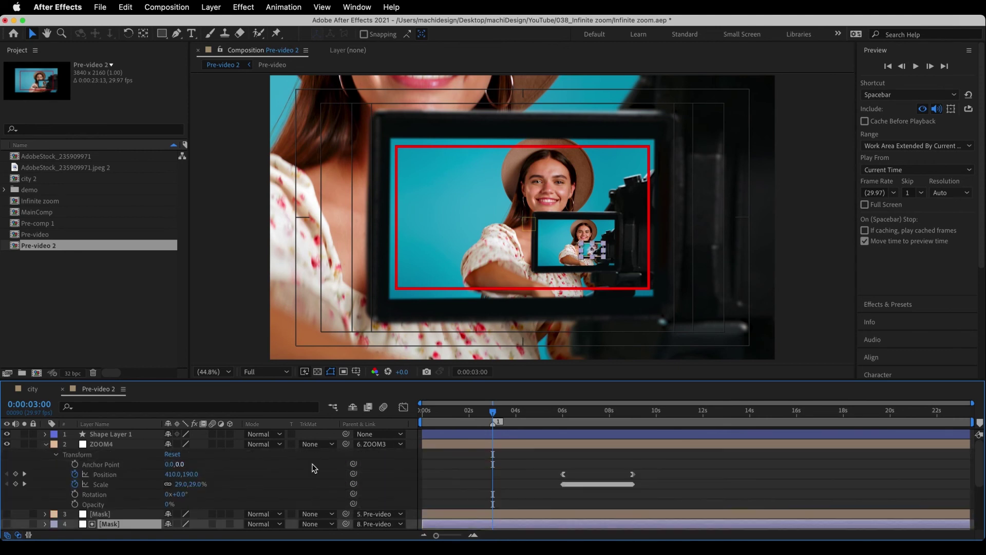
{"action": "left_click", "coordinate": [528, 415]}
{"action": "left_click_drag", "start_coordinate": [541, 415], "coordinate": [635, 483]}
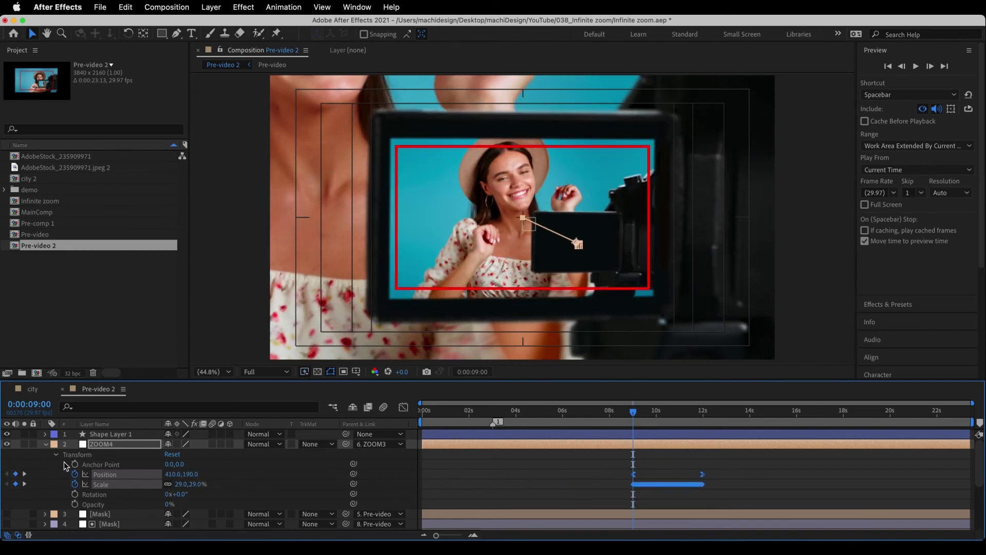
{"action": "left_click", "coordinate": [47, 445]}
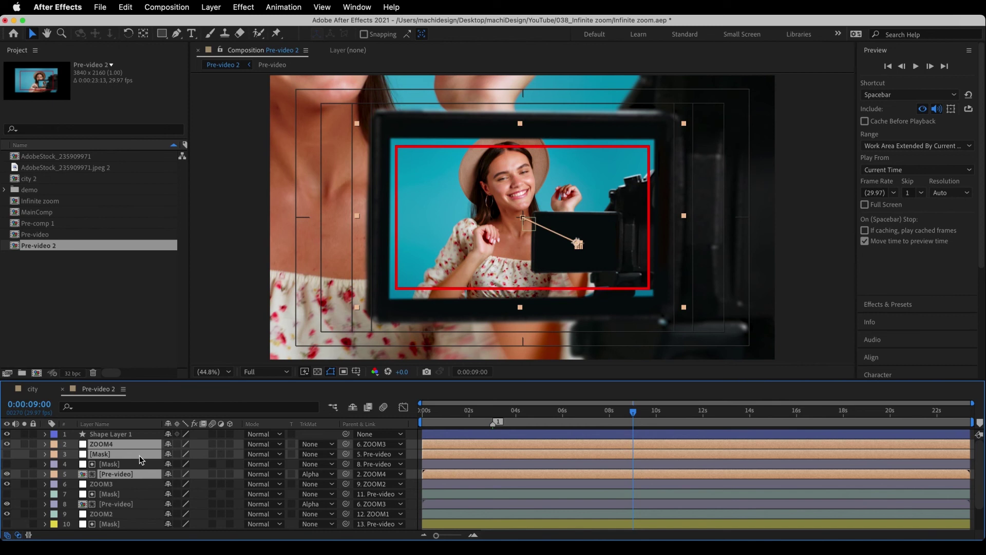
- Duplicate ZOOM4 with the peach Mask and Pre-video layers, label the copies Purple, and set the current time to 0:00:03:00
{"action": "key", "text": "super+d"}
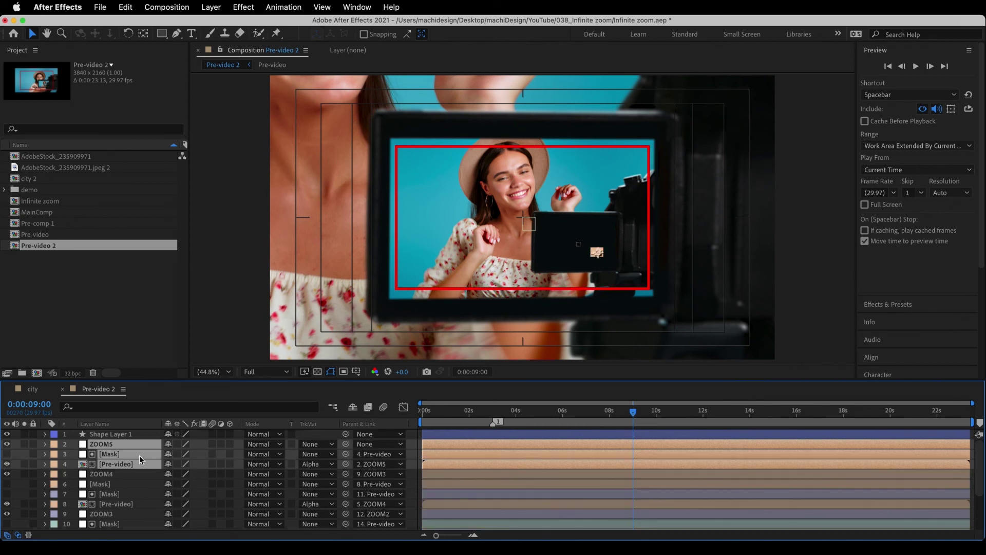
{"action": "left_click", "coordinate": [56, 449]}
{"action": "left_click", "coordinate": [85, 532]}
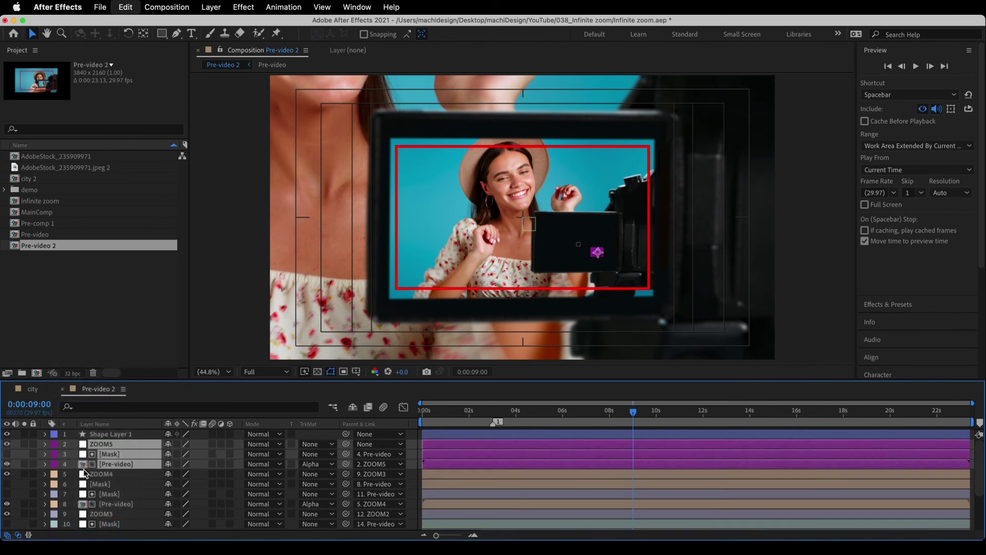
{"action": "left_click_drag", "start_coordinate": [521, 413], "coordinate": [493, 419]}
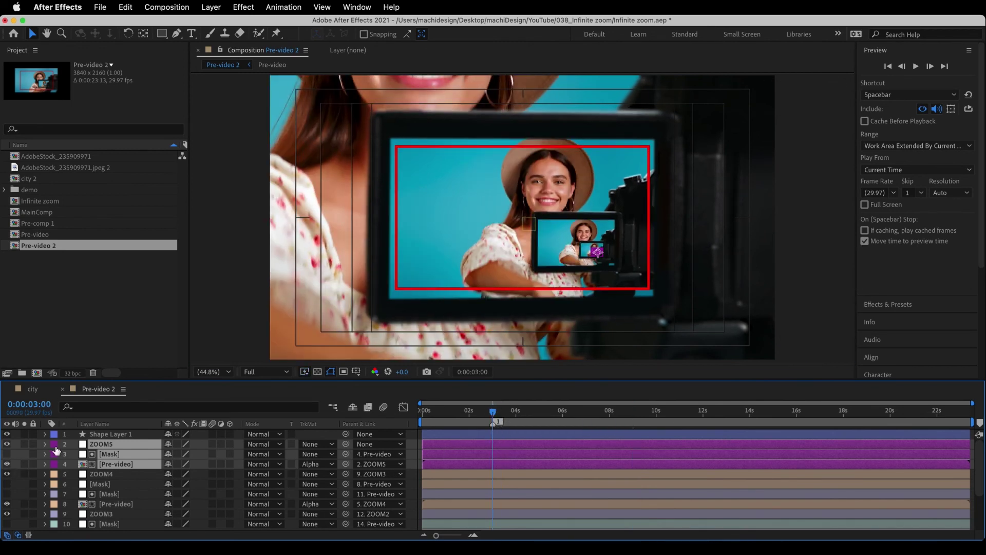
- Parent ZOOM5 to ZOOM4 and move the peach Mask directly above the purple Pre-video layer as its matte
{"action": "left_click", "coordinate": [79, 443]}
{"action": "left_click_drag", "start_coordinate": [346, 445], "coordinate": [123, 476]}
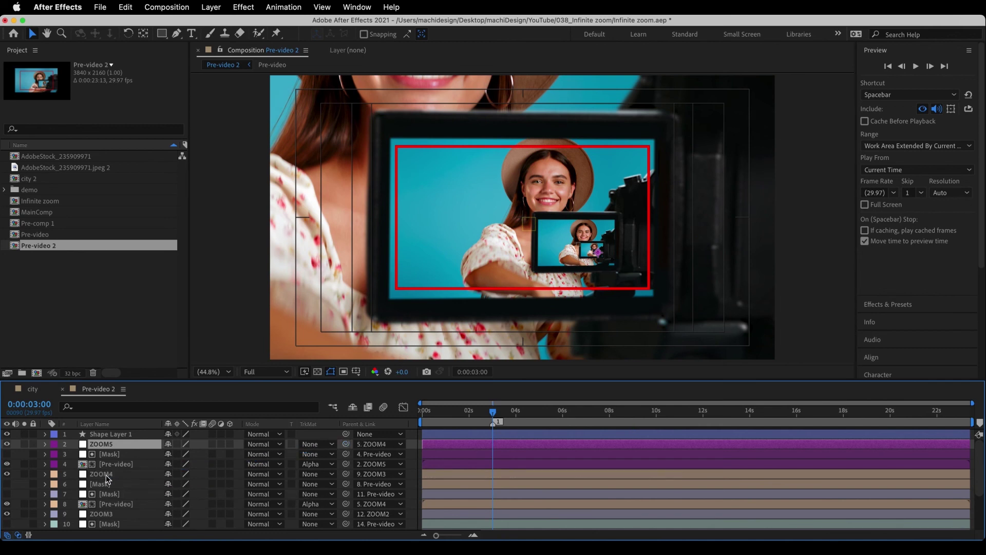
{"action": "left_click", "coordinate": [107, 475]}
{"action": "left_click", "coordinate": [108, 486]}
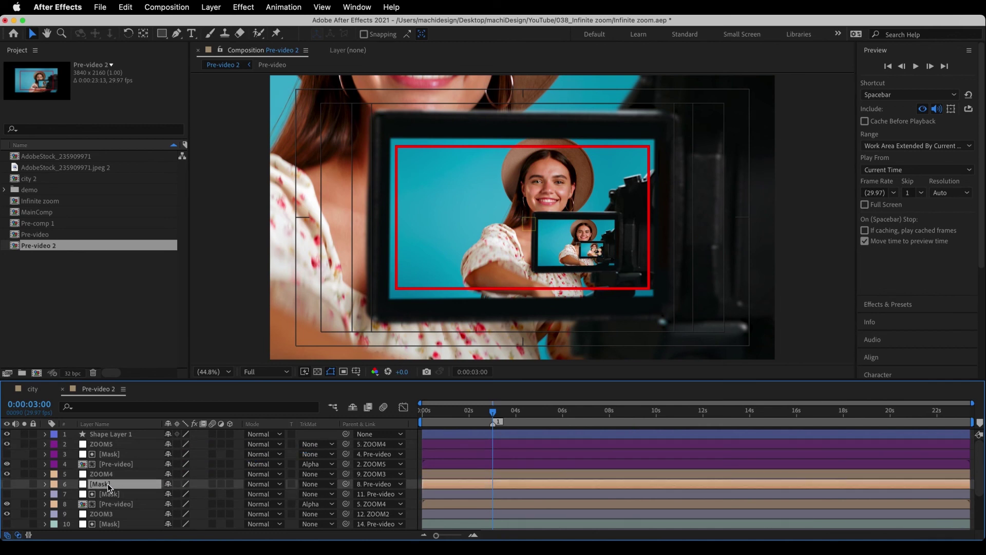
{"action": "left_click_drag", "start_coordinate": [103, 488], "coordinate": [105, 466]}
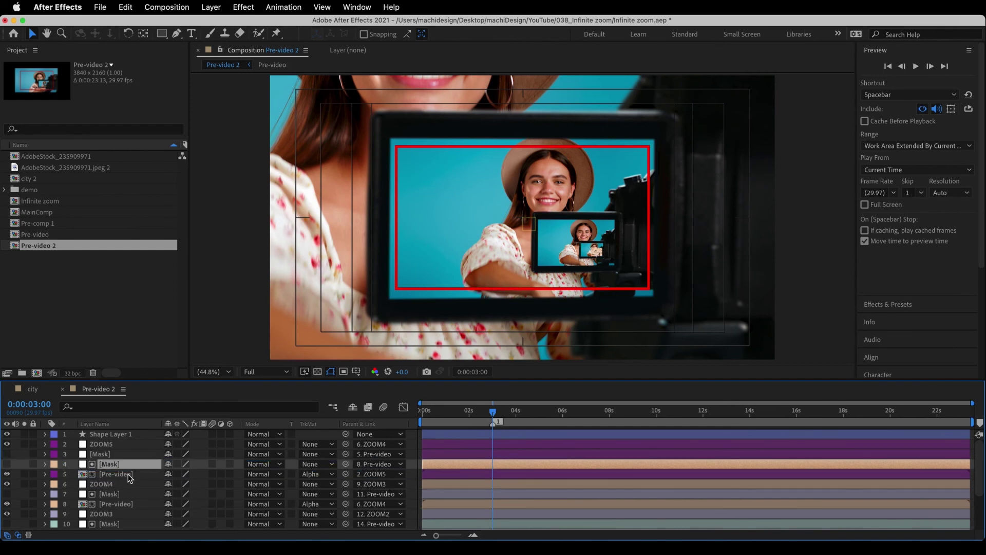
- Shift all of ZOOM5's Position and Scale keyframes so they start at 0:00:12:00
{"action": "left_click", "coordinate": [46, 443]}
{"action": "left_click", "coordinate": [55, 456]}
{"action": "left_click_drag", "start_coordinate": [651, 416], "coordinate": [705, 434]}
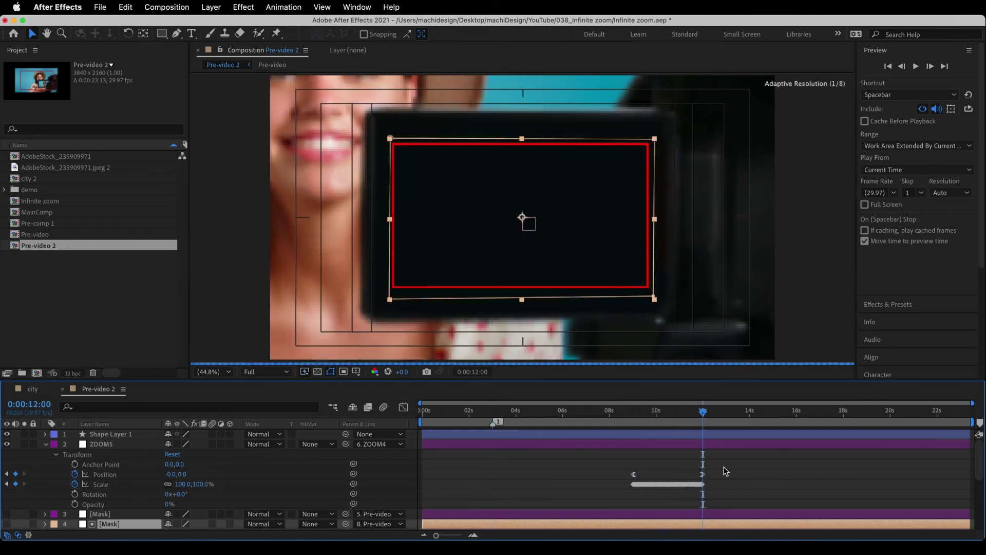
{"action": "left_click_drag", "start_coordinate": [735, 469], "coordinate": [700, 483]}
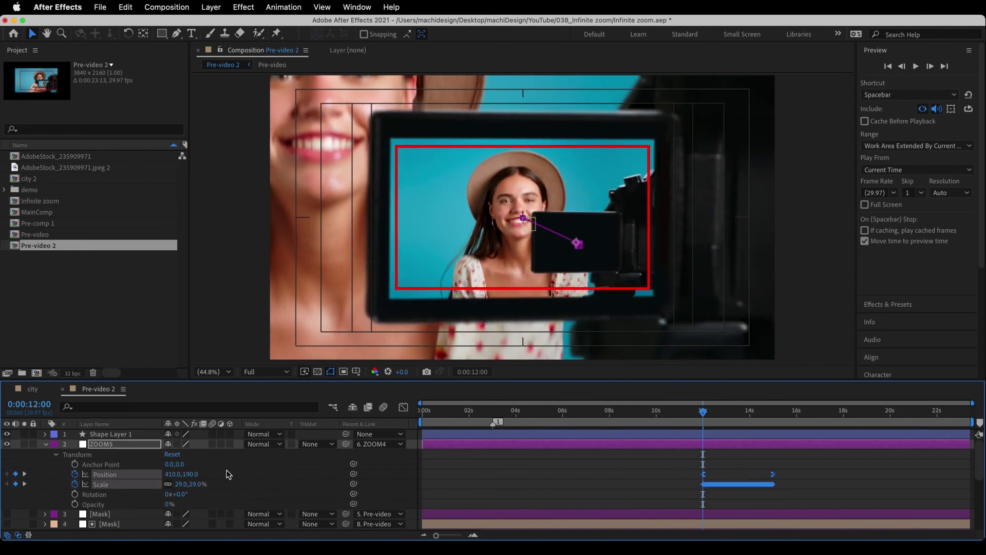
{"action": "left_click", "coordinate": [44, 444]}
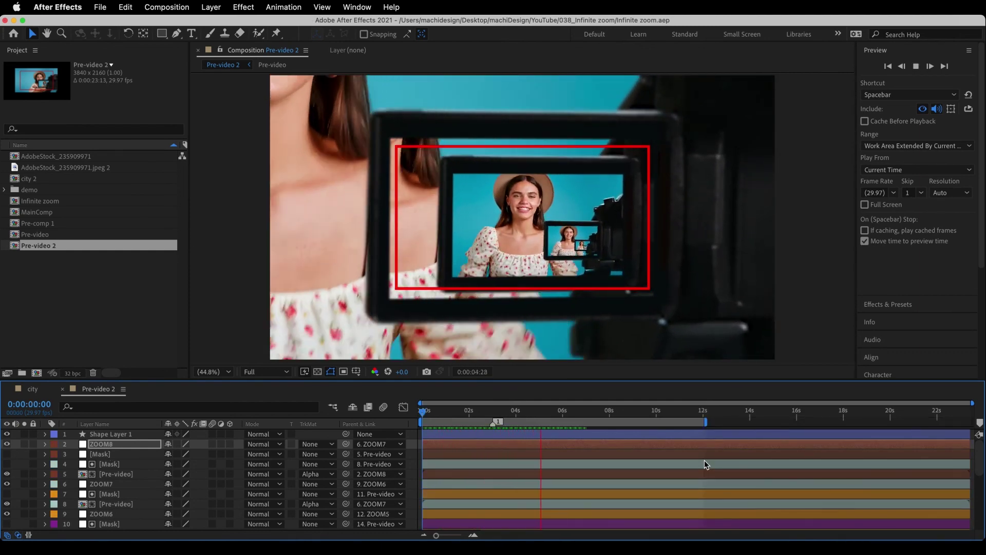
- Stop the preview and hide Shape Layer 1 with the red guide frame
{"action": "key", "text": "space"}
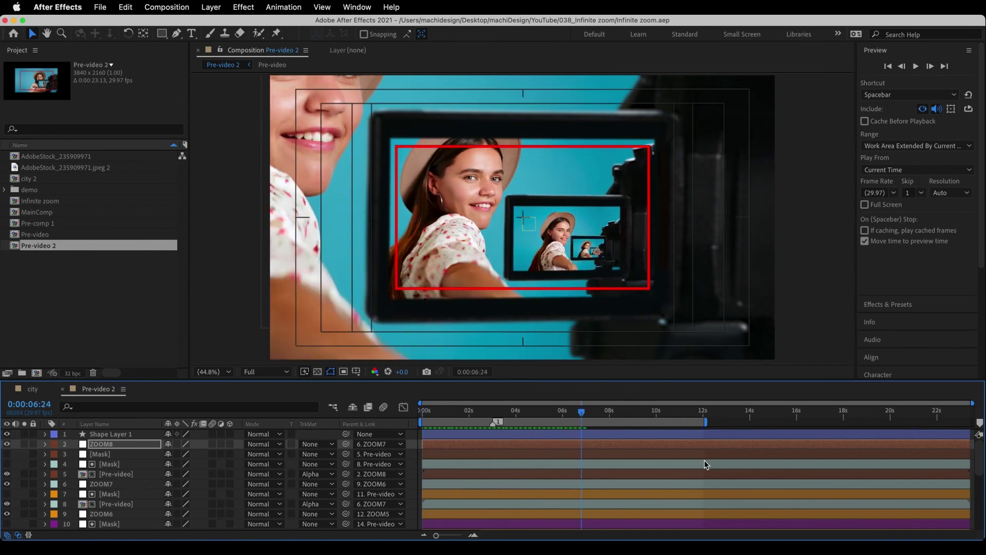
{"action": "left_click", "coordinate": [111, 434]}
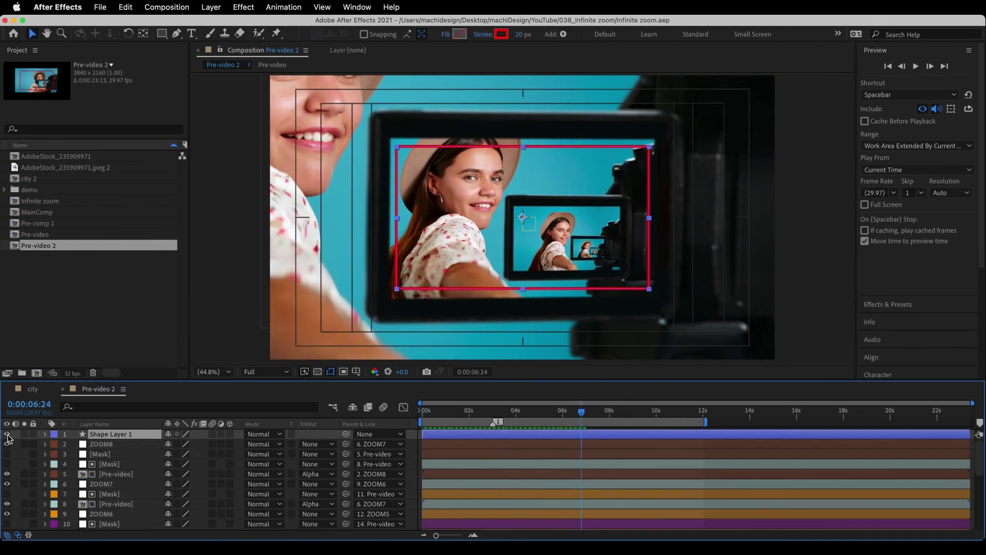
{"action": "left_click", "coordinate": [7, 443]}
{"action": "left_click", "coordinate": [7, 434]}
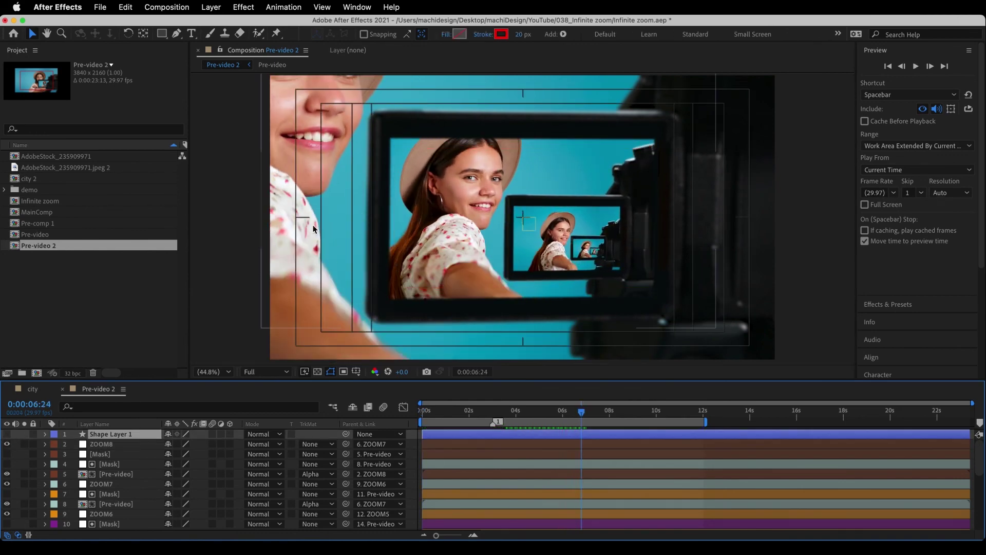
- Set the Pre-video 2 composition's width to 1920 px and height to 1080 px, and preview the zoom from the start
{"action": "left_click", "coordinate": [167, 7]}
{"action": "left_click", "coordinate": [174, 43]}
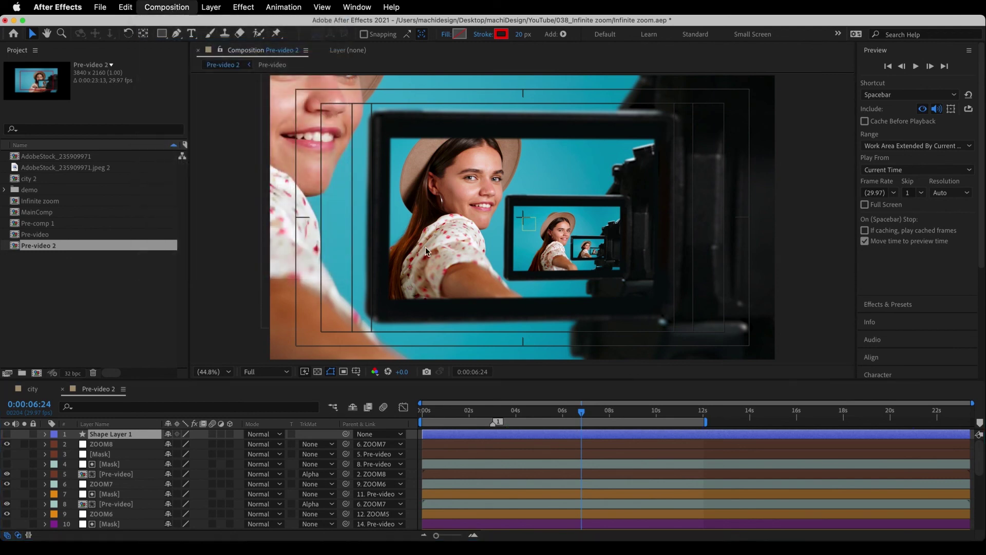
{"action": "type", "text": "1920"}
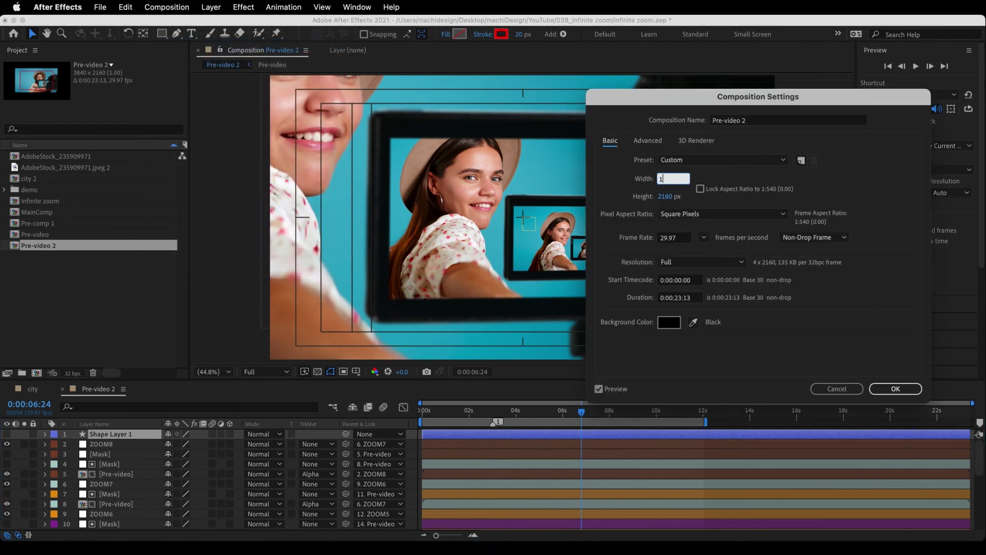
{"action": "key", "text": "Tab"}
{"action": "type", "text": "1080"}
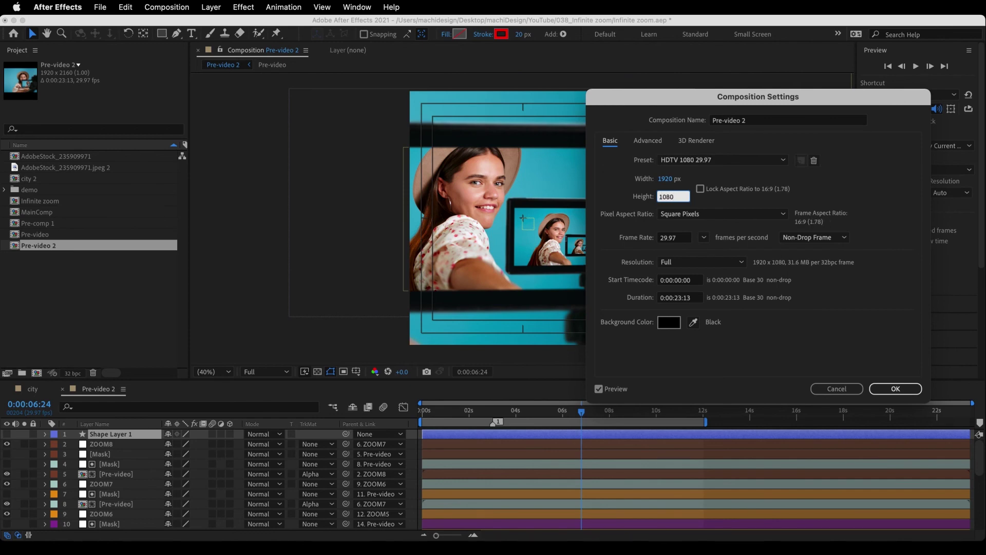
{"action": "key", "text": "Return"}
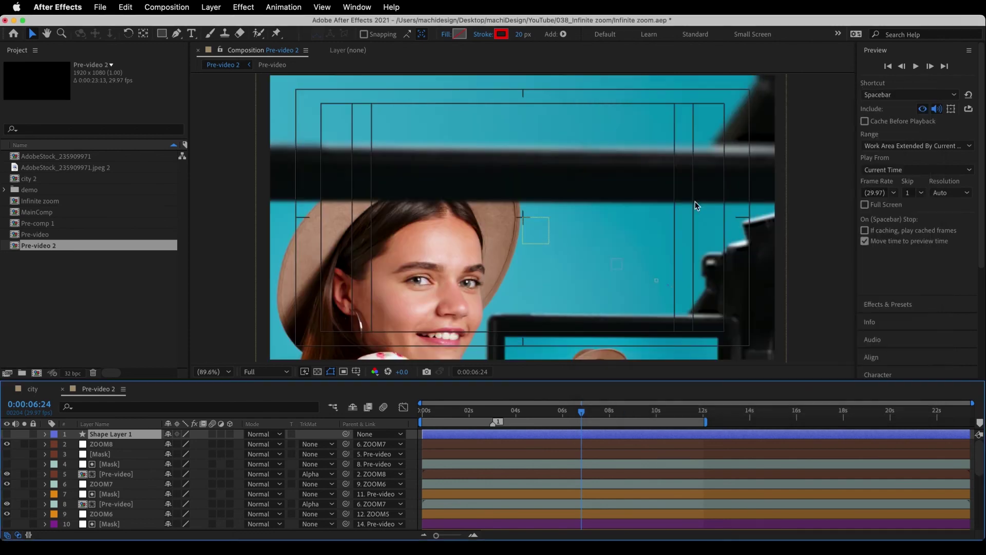
{"action": "key", "text": "Home"}
{"action": "key", "text": "space"}
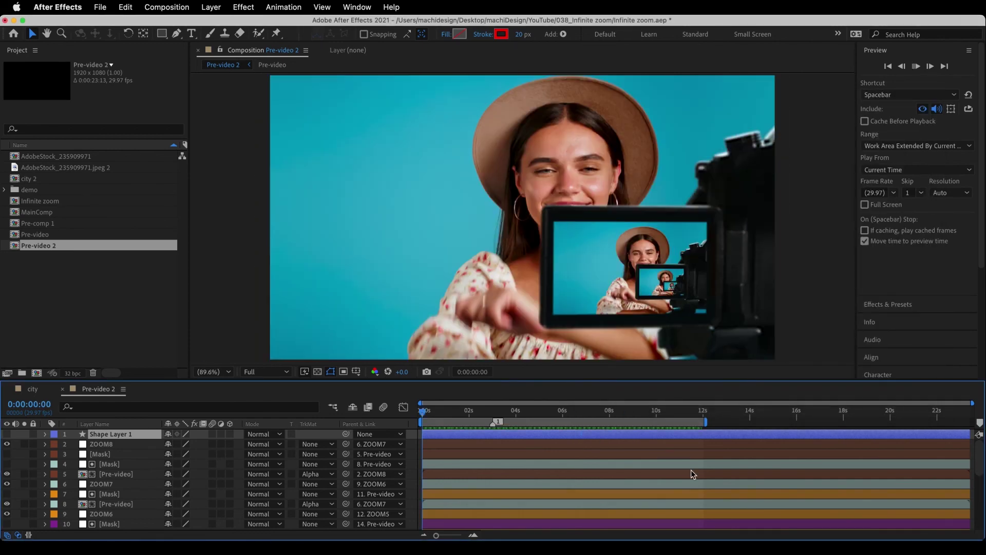